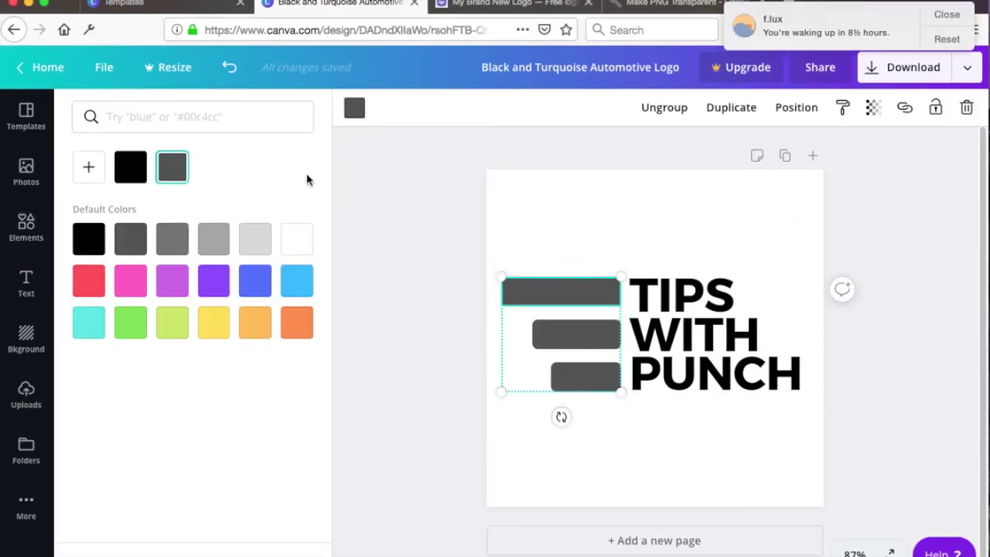
- Recolour the logo's bottom bar light blue, then browse the generated Tips With Punch logo designs
click(298, 324)
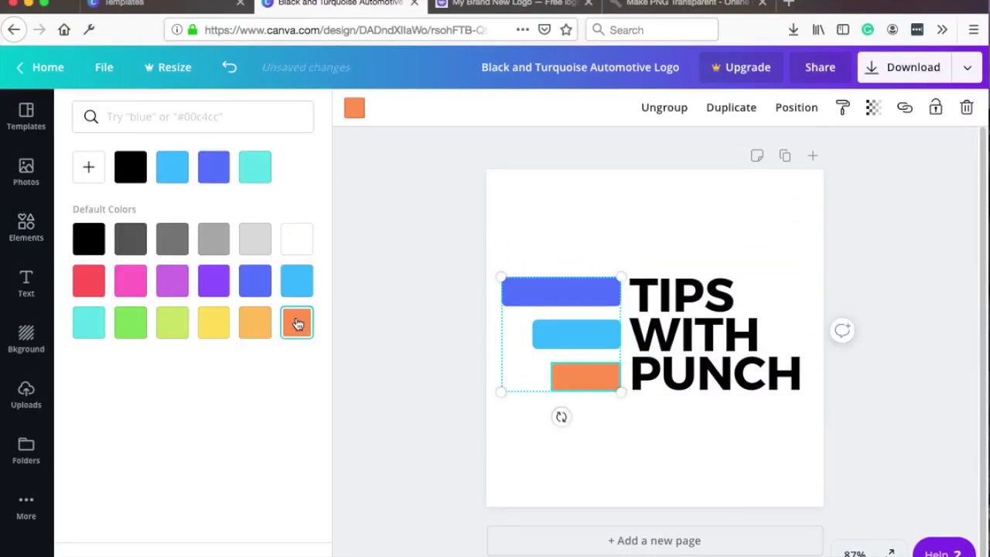
click(296, 281)
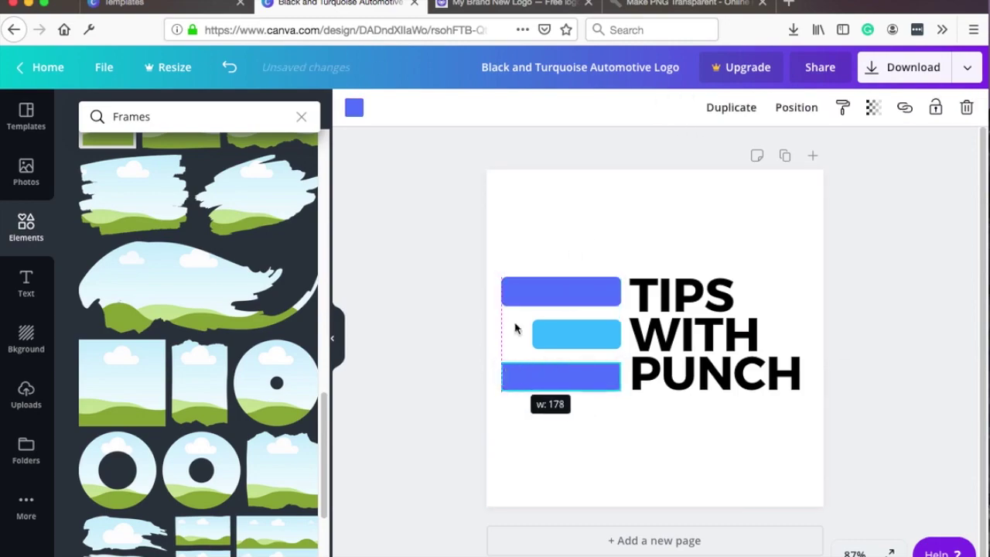
click(585, 330)
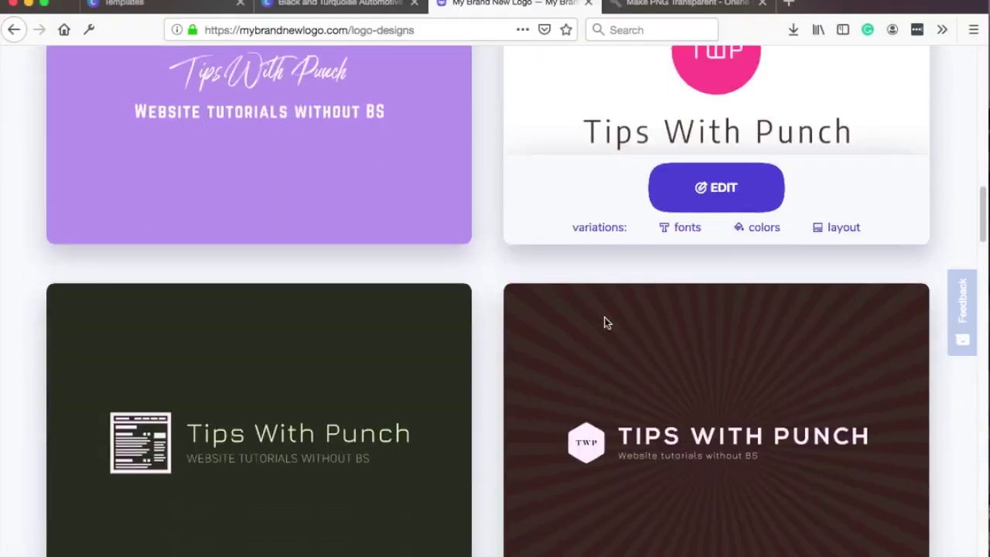
scroll(607, 323, down, 15)
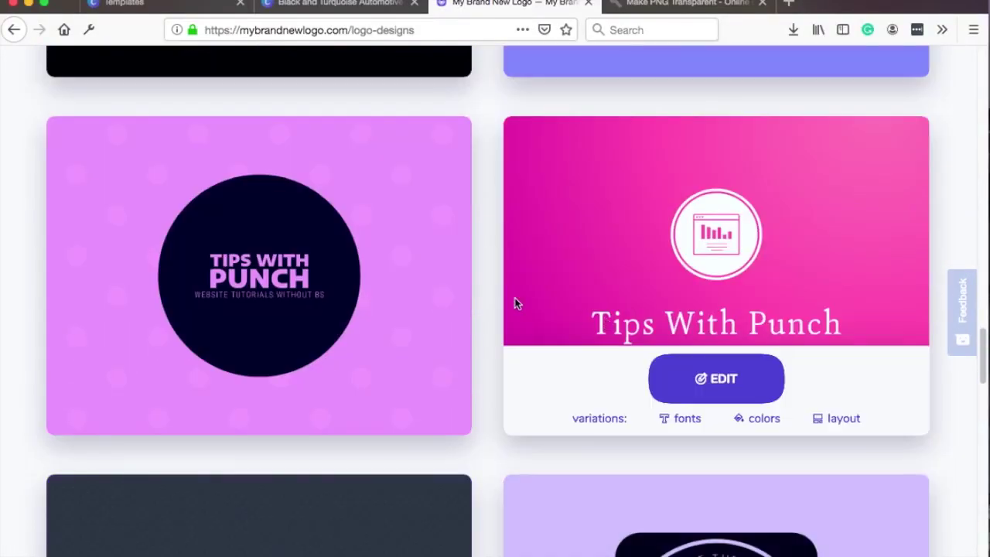
scroll(509, 301, down, 4)
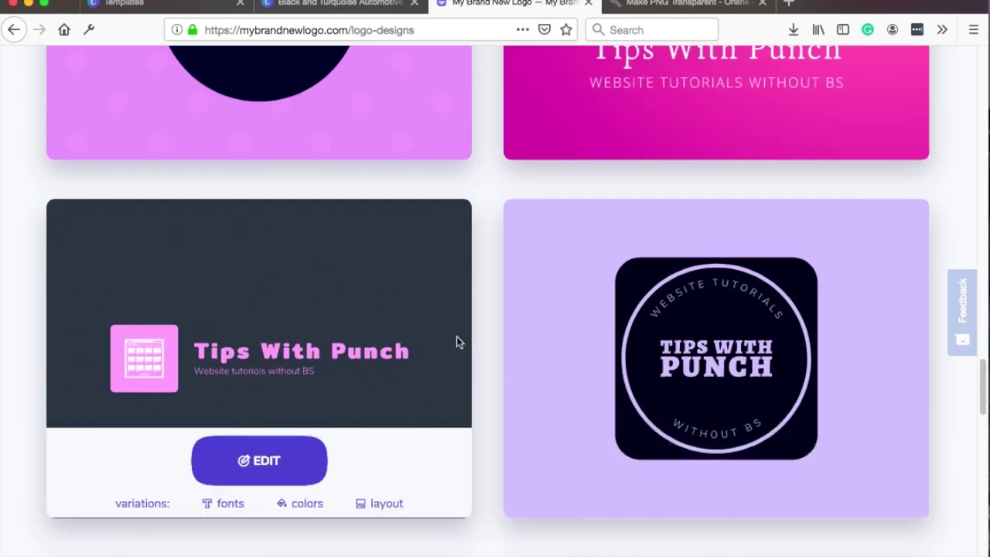
scroll(456, 342, down, 5)
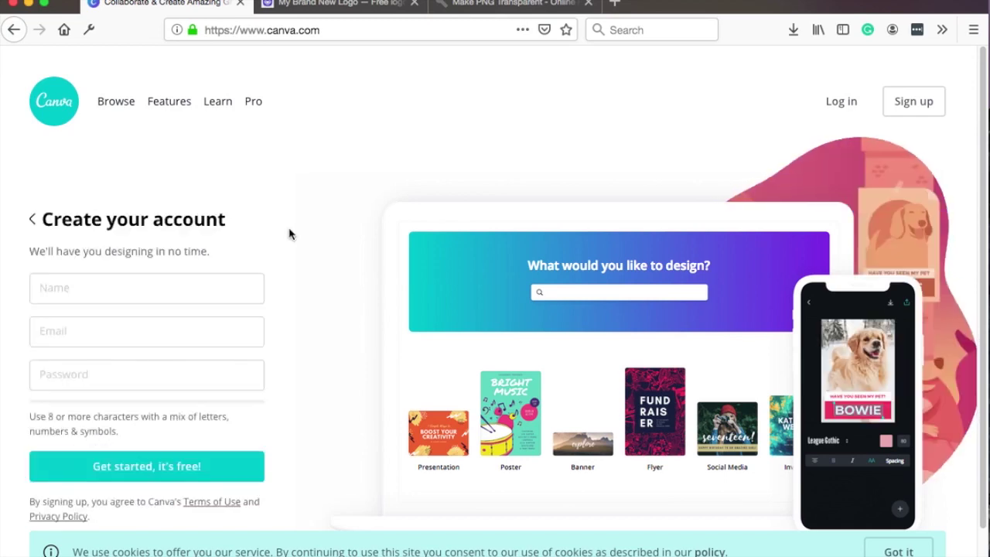
- Log in to the existing Canva account with the saved credentials instead of signing up
scroll(137, 192, down, 1)
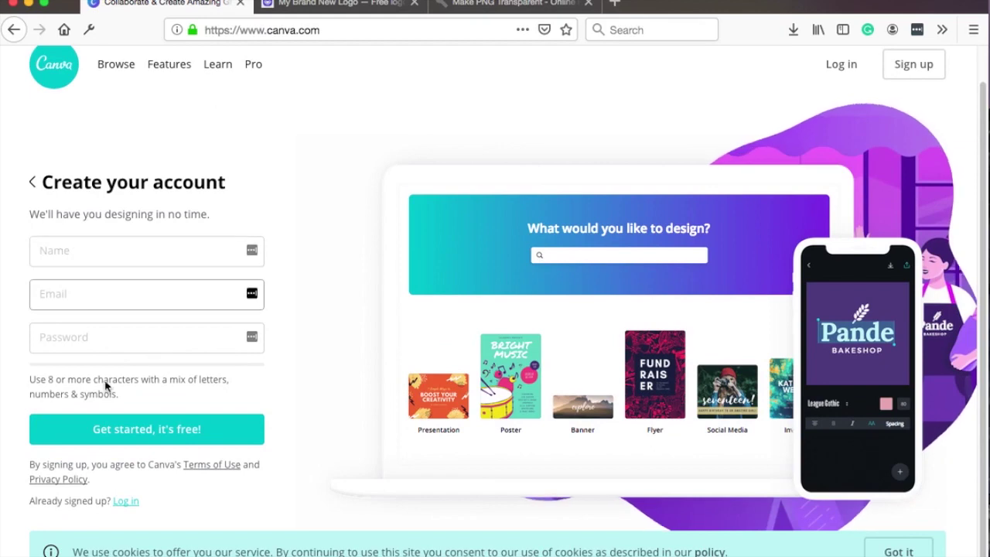
click(33, 184)
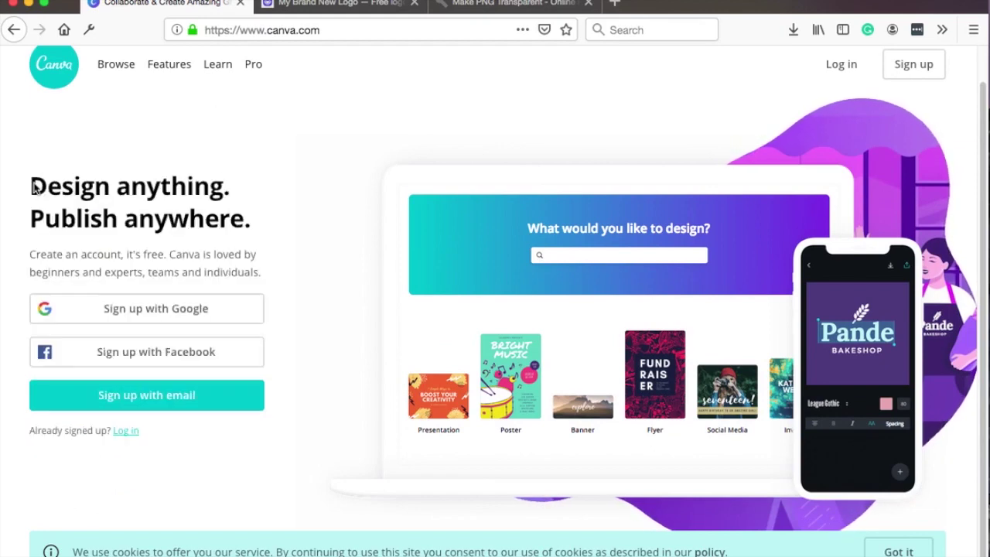
click(123, 432)
click(97, 410)
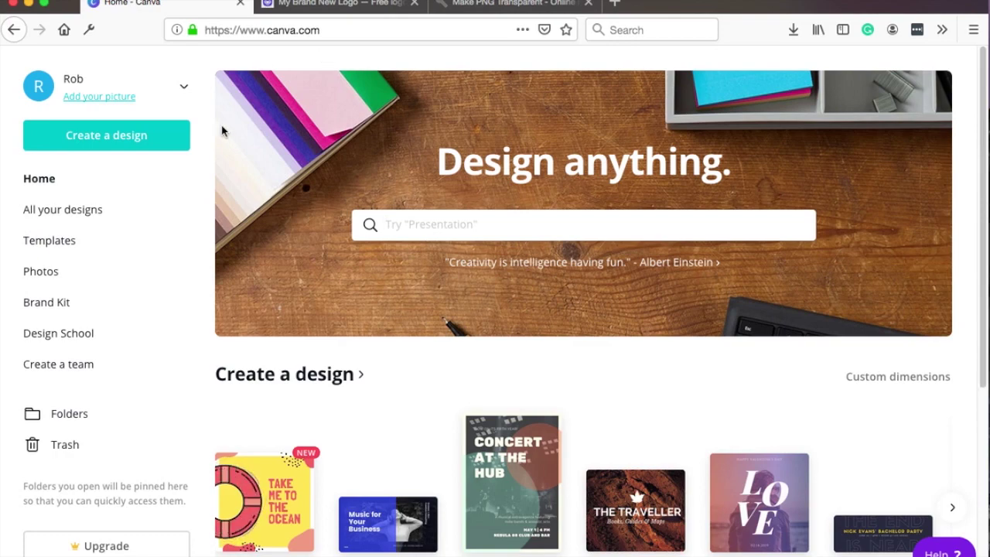
- Page the Create a design carousel forward three times for more design types, then go to Templates
scroll(451, 327, down, 3)
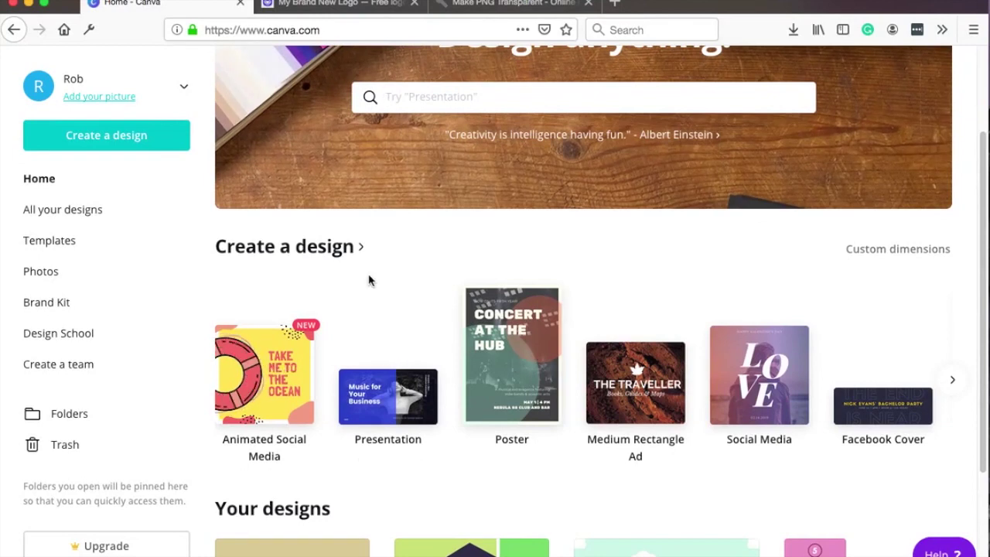
click(951, 385)
click(951, 387)
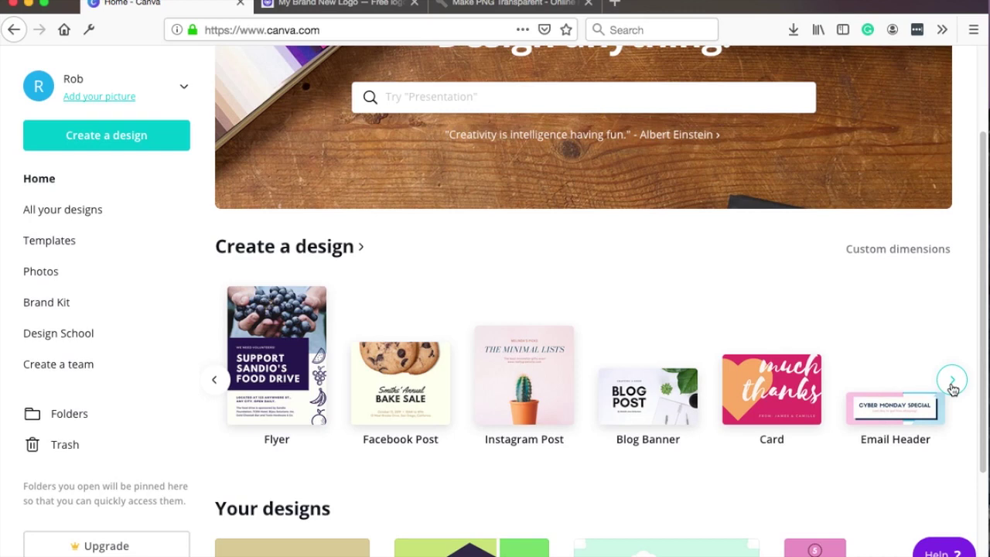
click(952, 387)
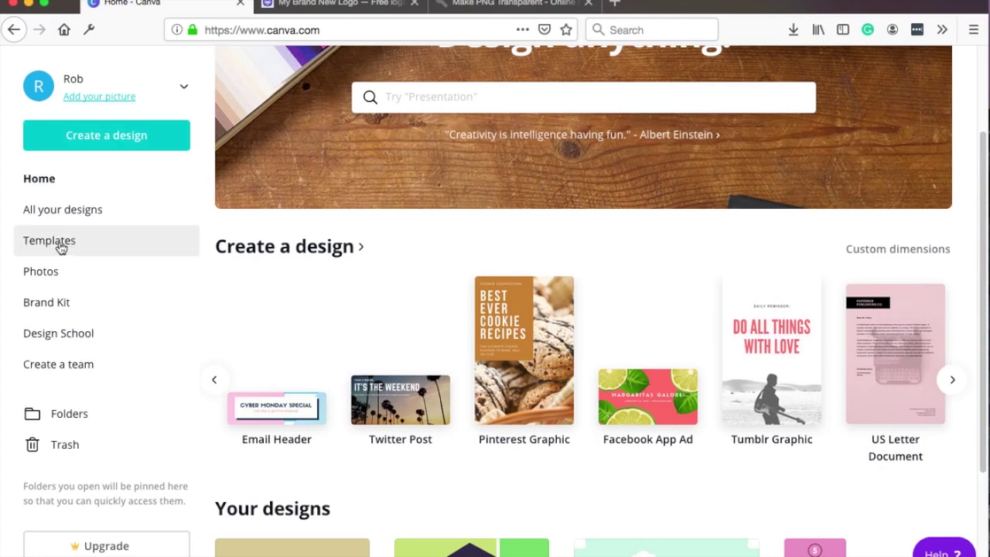
click(61, 248)
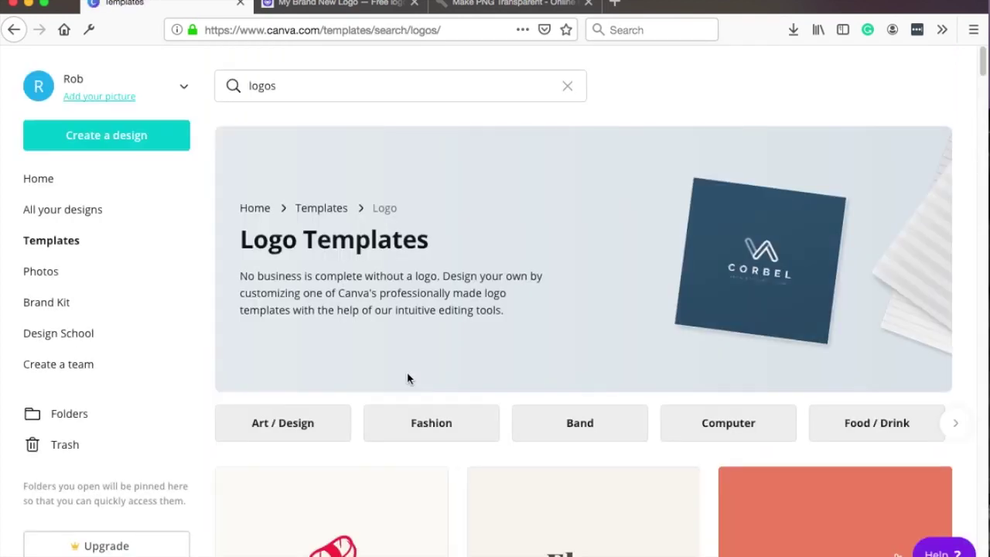
- Scroll through the Canva logo template results to look over the available designs
scroll(408, 378, down, 4)
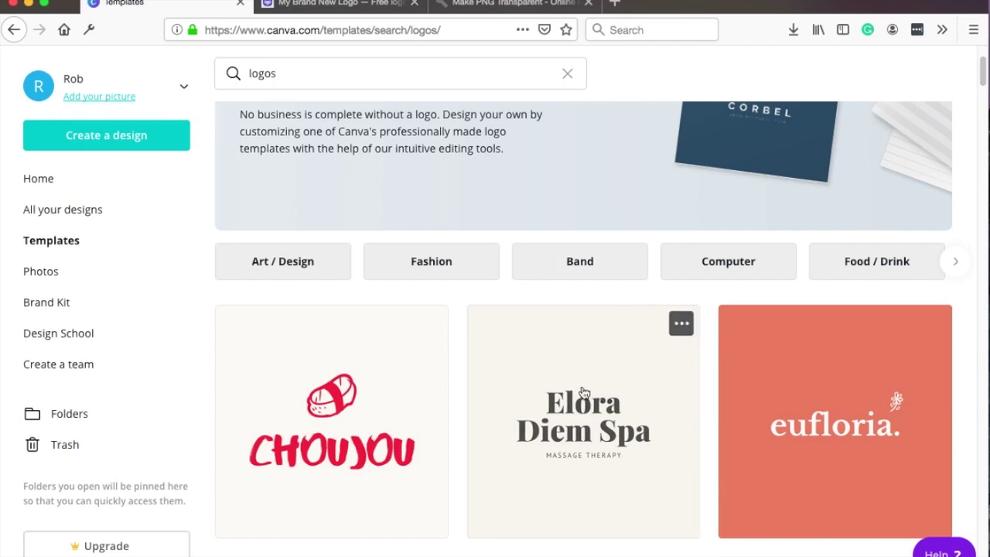
scroll(584, 393, down, 8)
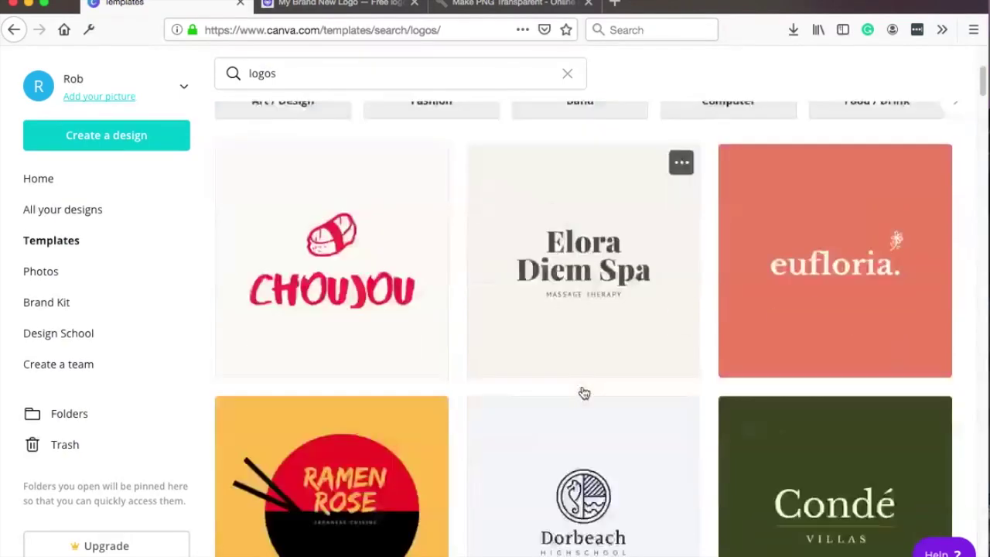
scroll(584, 393, down, 5)
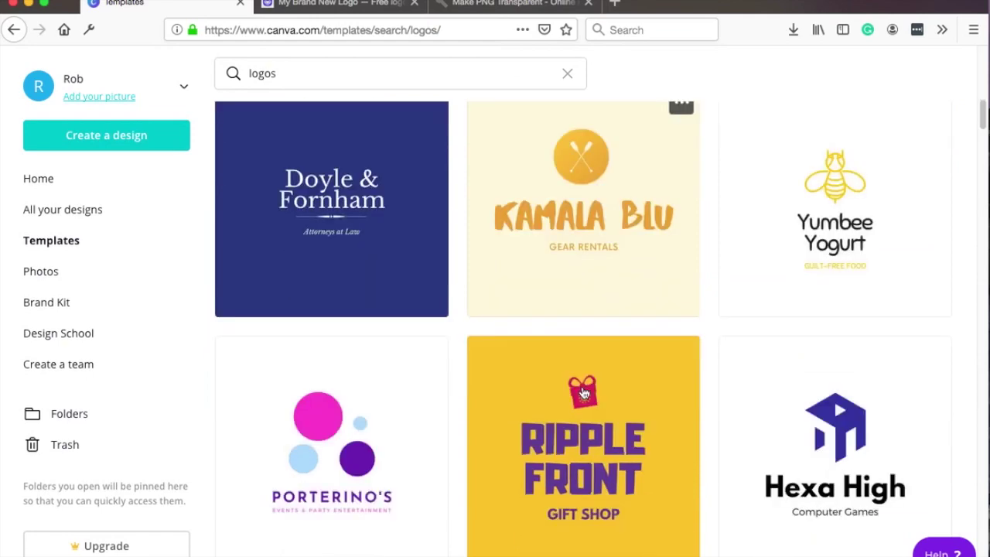
scroll(584, 393, down, 5)
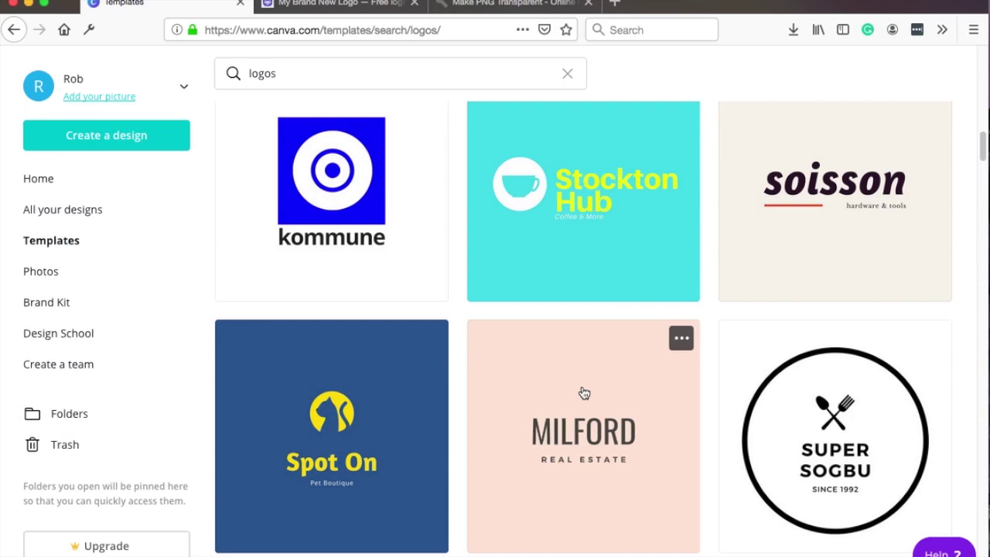
scroll(584, 393, down, 9)
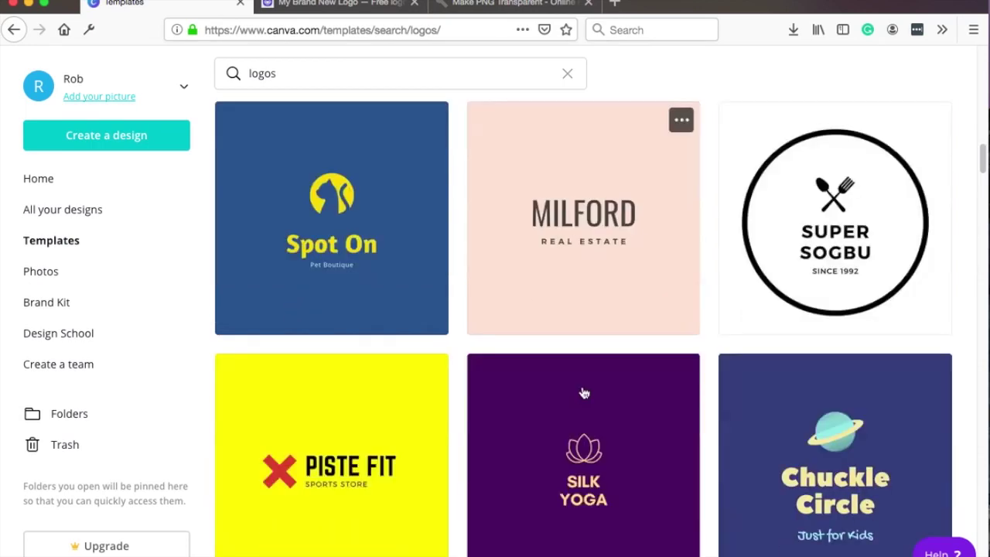
scroll(583, 393, down, 11)
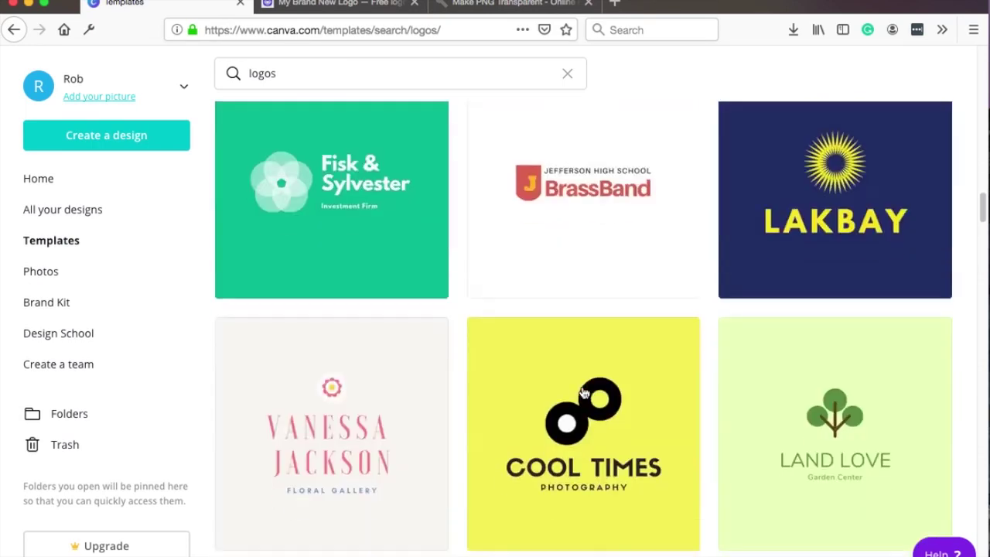
scroll(583, 393, down, 8)
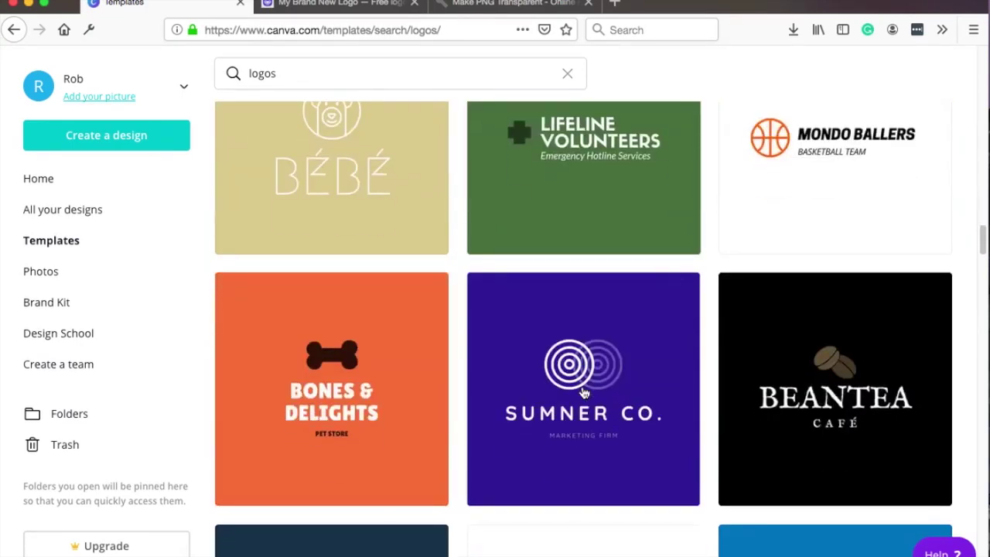
scroll(584, 392, down, 4)
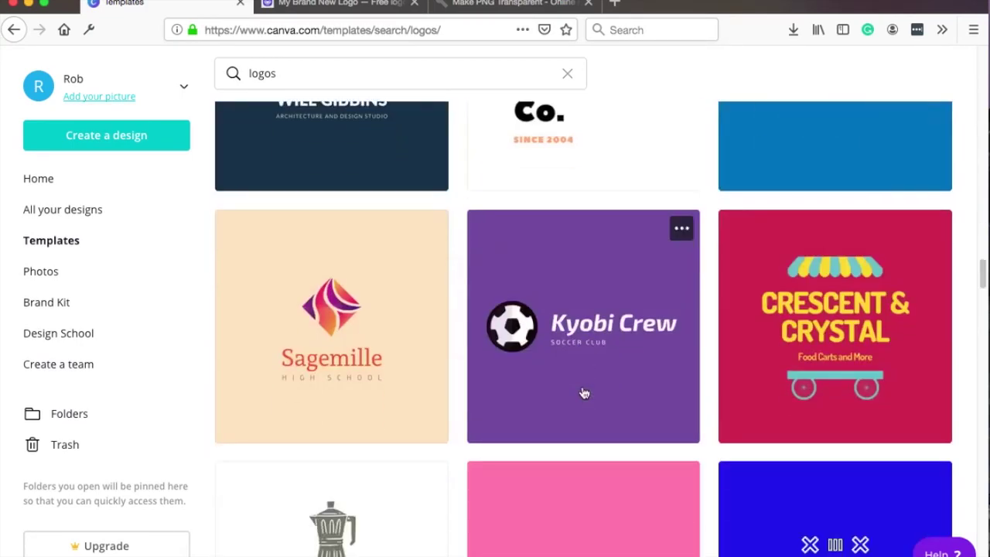
scroll(583, 392, down, 4)
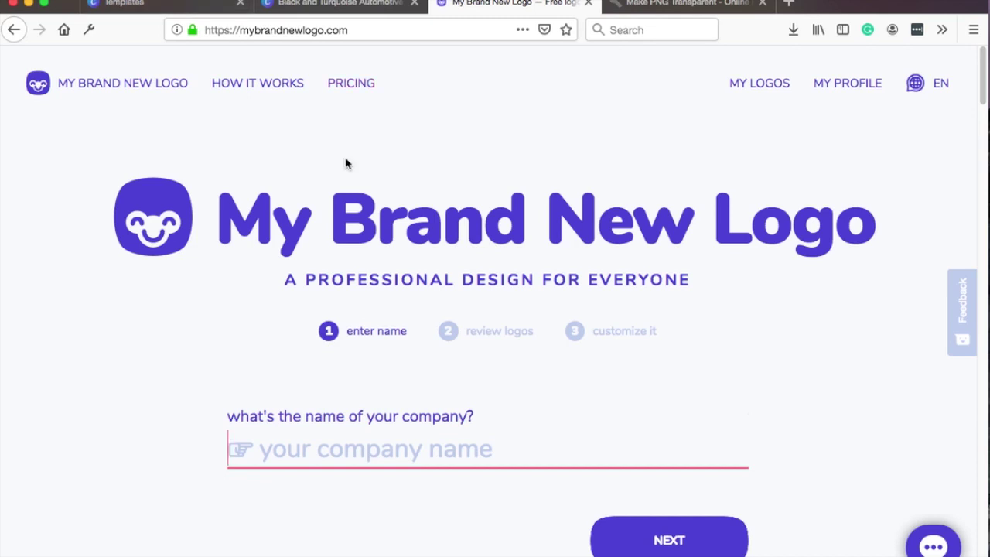
- Enter the company name Tips With Punch and the slogan 'Website tutorials without BS'
scroll(379, 177, down, 3)
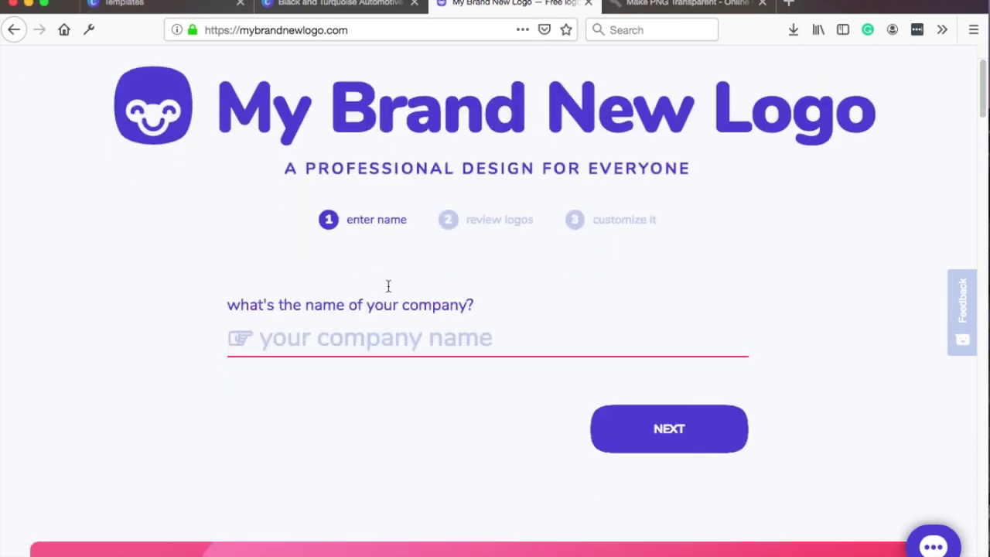
click(308, 339)
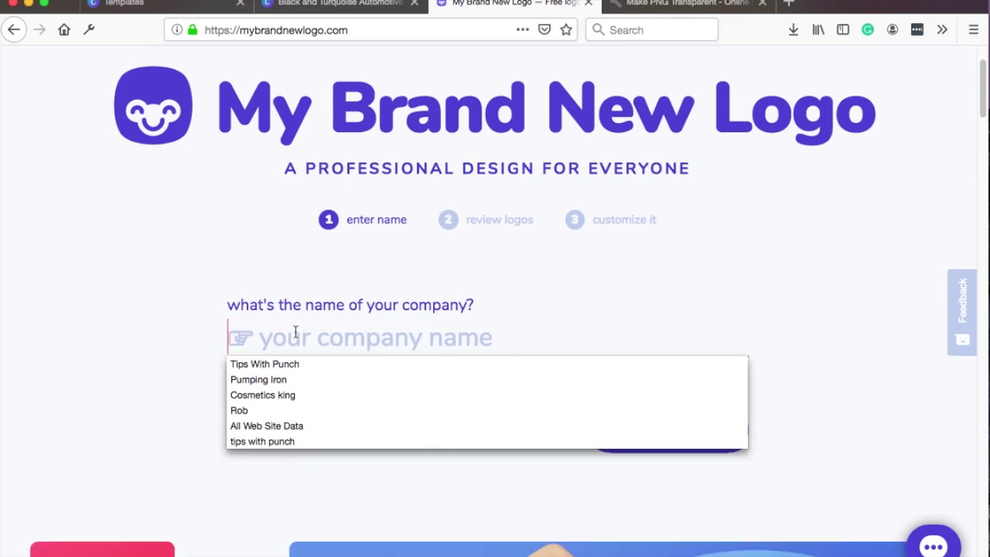
key(Return)
click(342, 349)
key(Down)
key(Return)
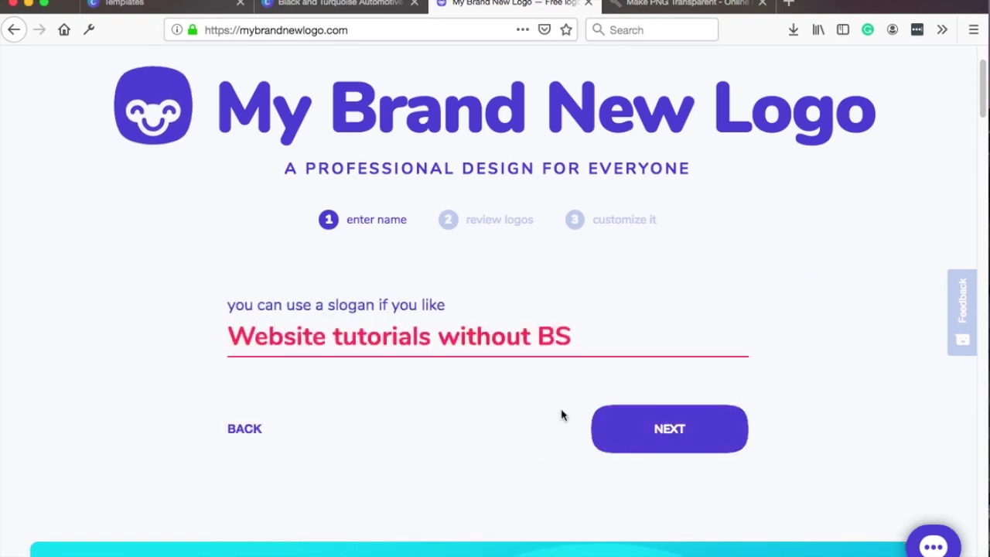
key(Return)
- Add the keywords website, tutorial and fun, and choose purple as the favourite colour
click(385, 338)
text(website)
key(Return)
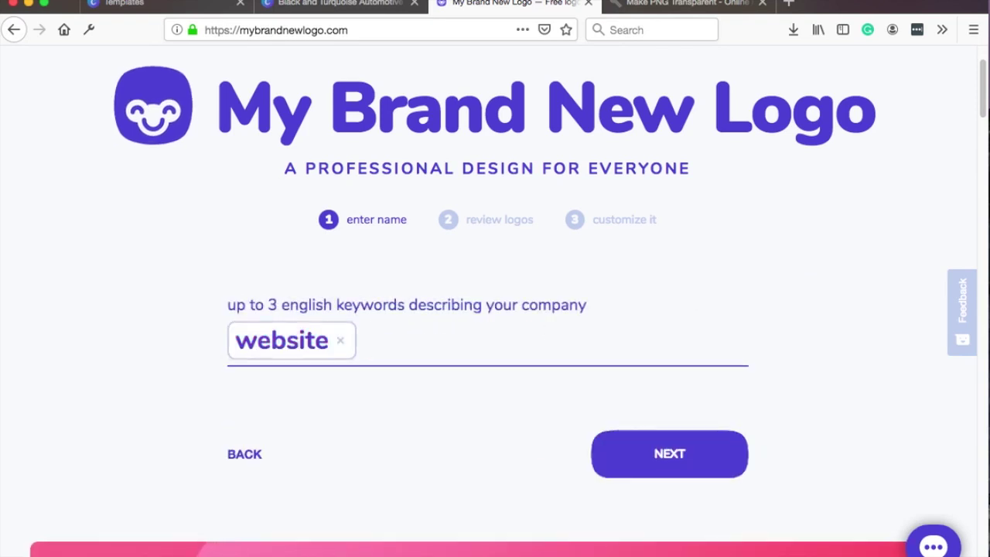
text(tutorial)
key(Return)
text(fun)
key(Return)
click(666, 460)
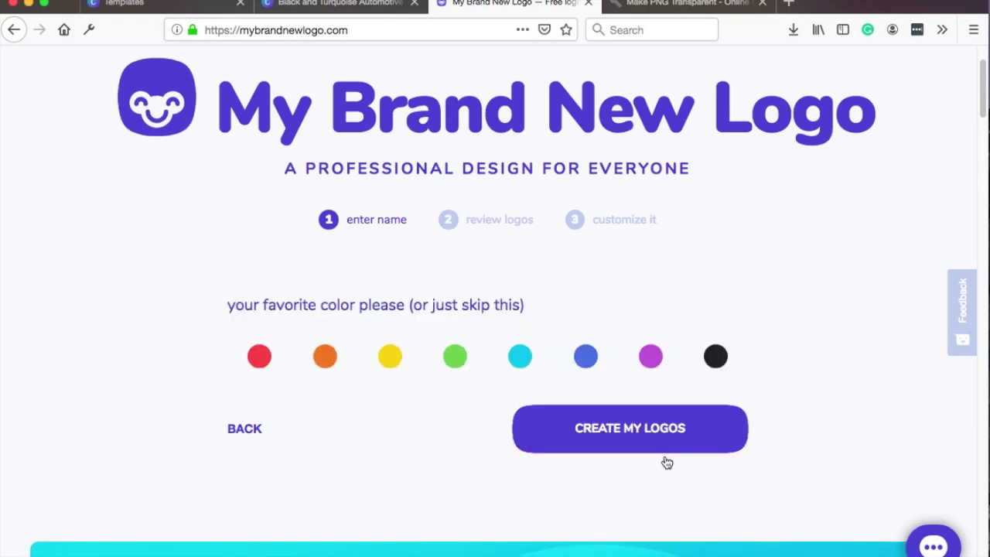
click(645, 362)
- Generate the Tips With Punch logo designs and scroll through the first batch
click(629, 427)
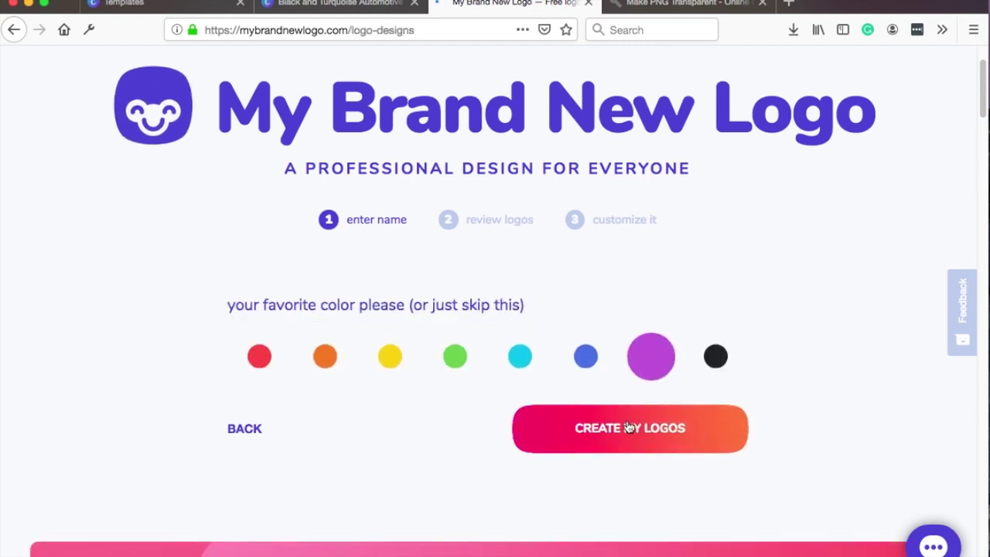
scroll(607, 323, down, 2)
scroll(606, 323, down, 2)
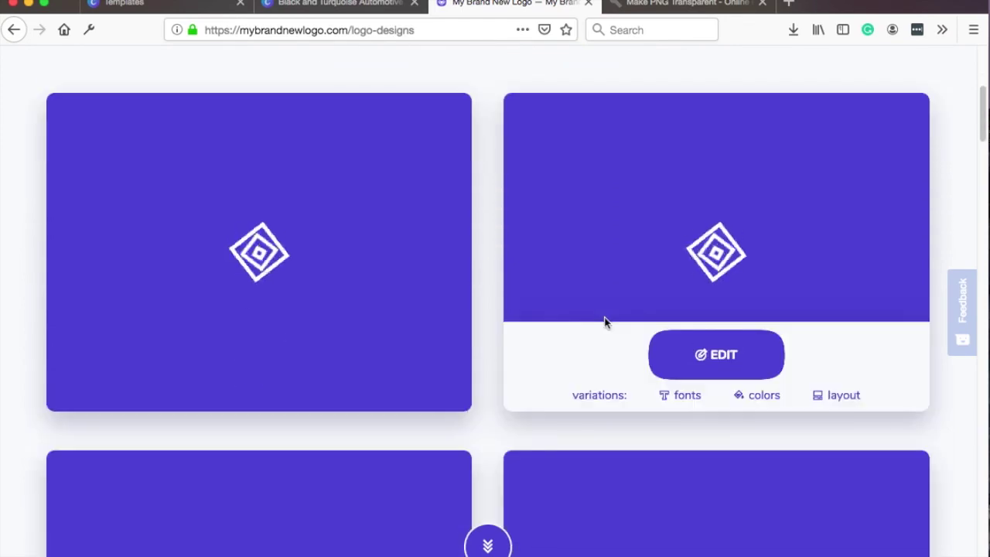
scroll(606, 323, down, 1)
scroll(606, 323, down, 10)
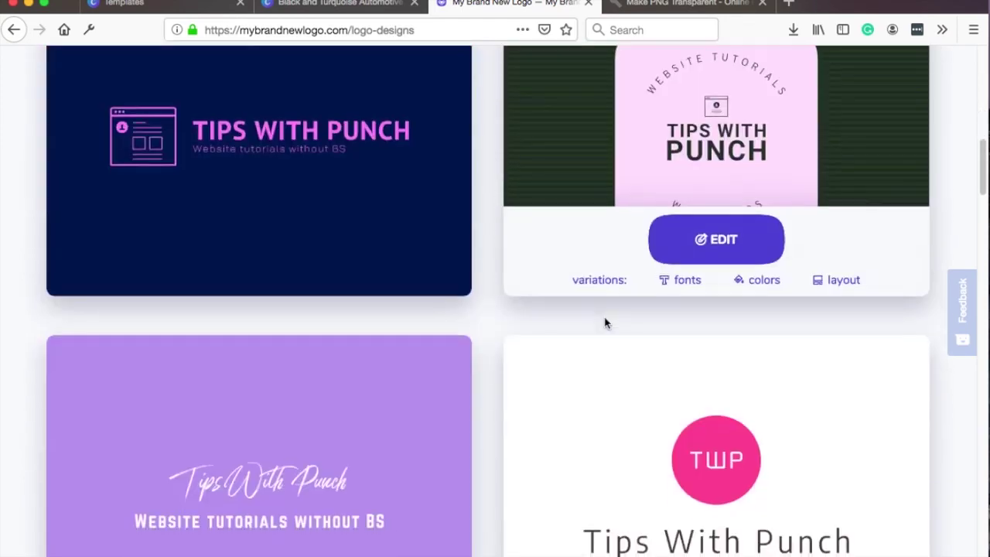
scroll(606, 323, down, 1)
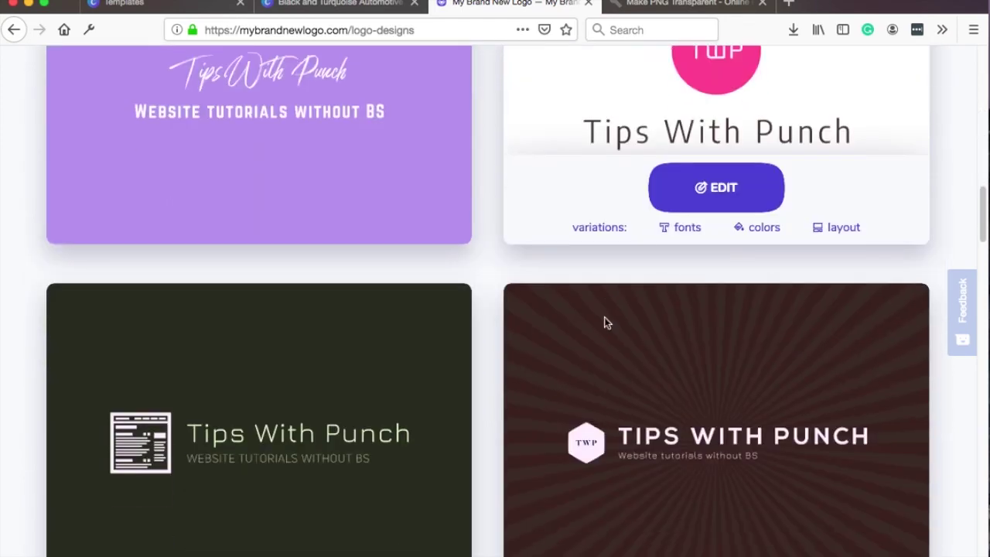
scroll(606, 323, down, 4)
scroll(606, 323, down, 6)
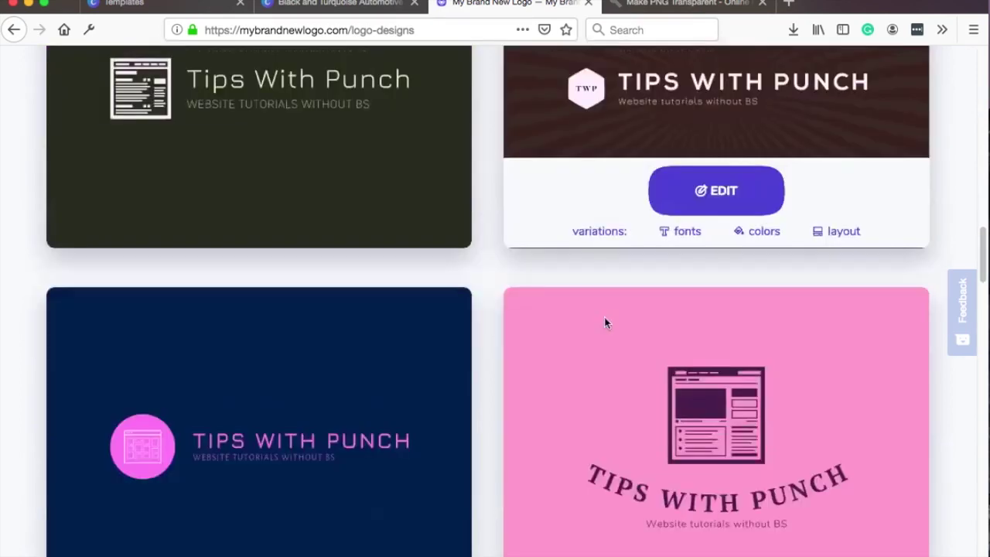
scroll(606, 323, down, 3)
scroll(606, 323, down, 4)
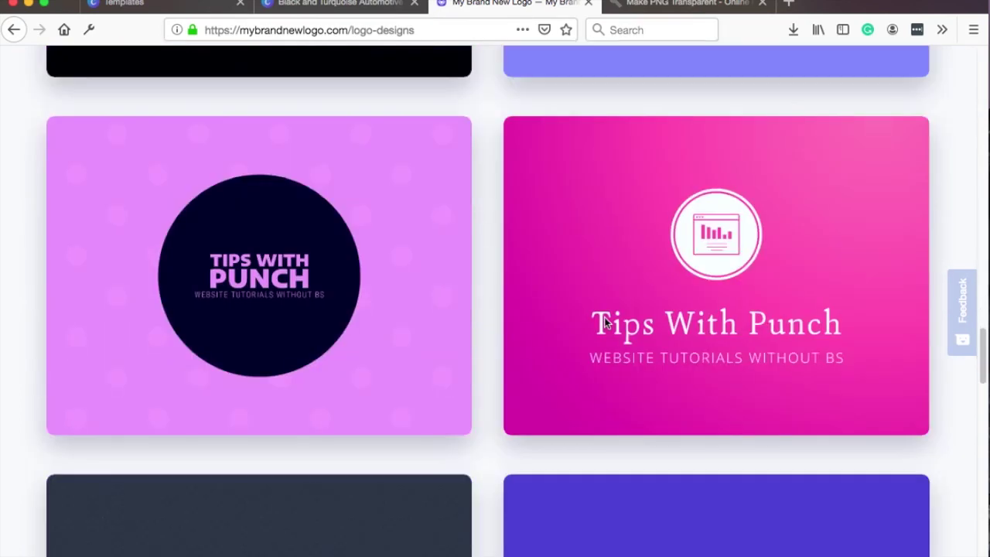
mouse_move(606, 323)
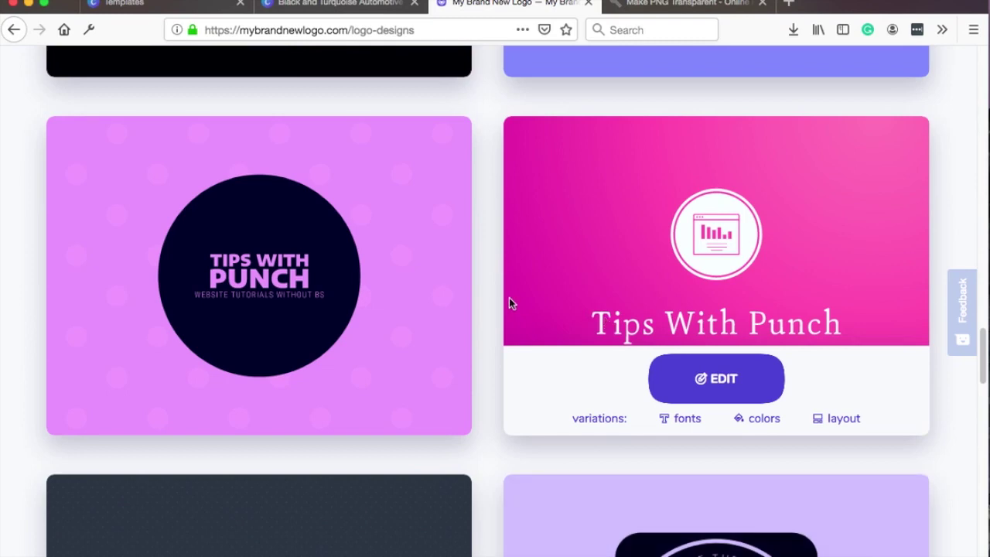
scroll(509, 303, down, 4)
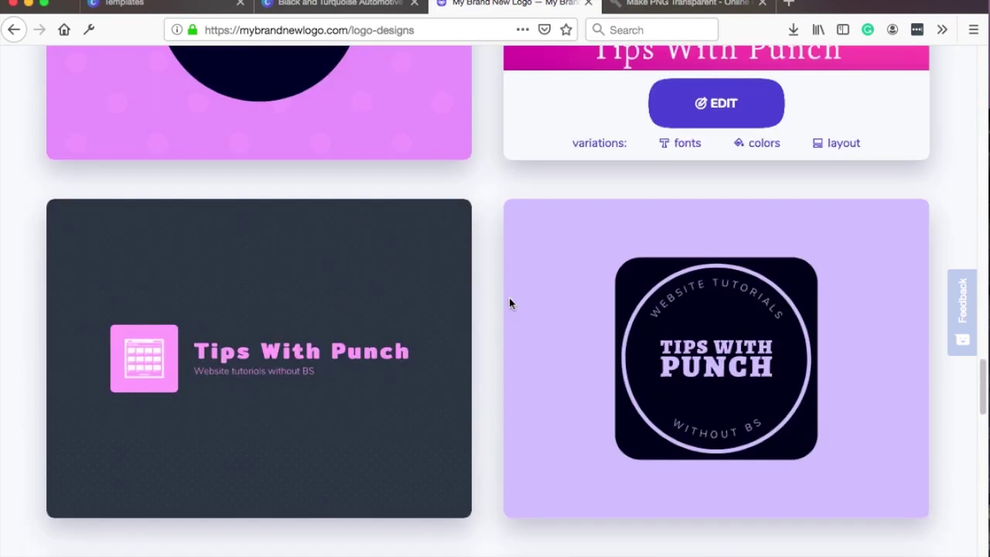
mouse_move(508, 303)
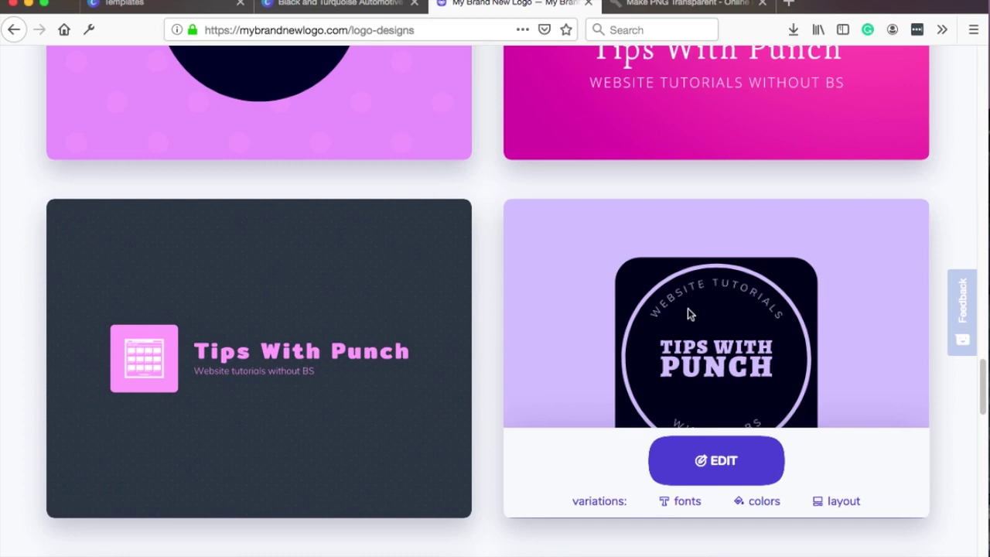
mouse_move(456, 342)
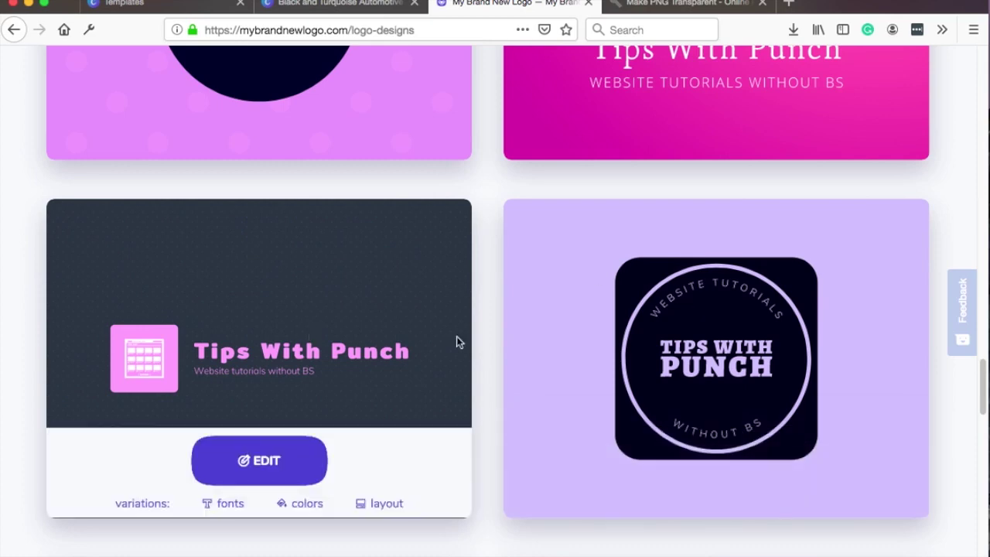
scroll(458, 341, down, 5)
scroll(506, 380, down, 6)
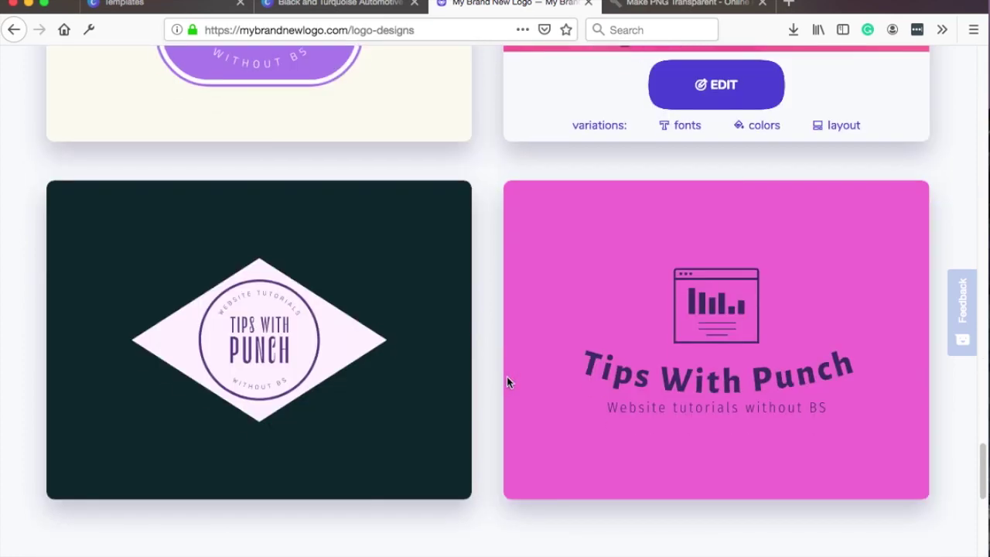
scroll(486, 373, down, 5)
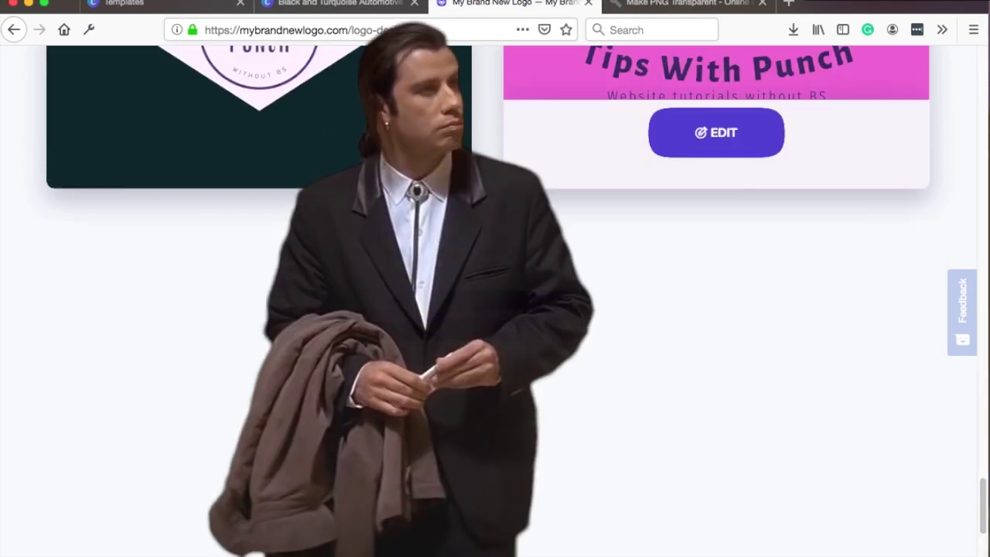
click(556, 317)
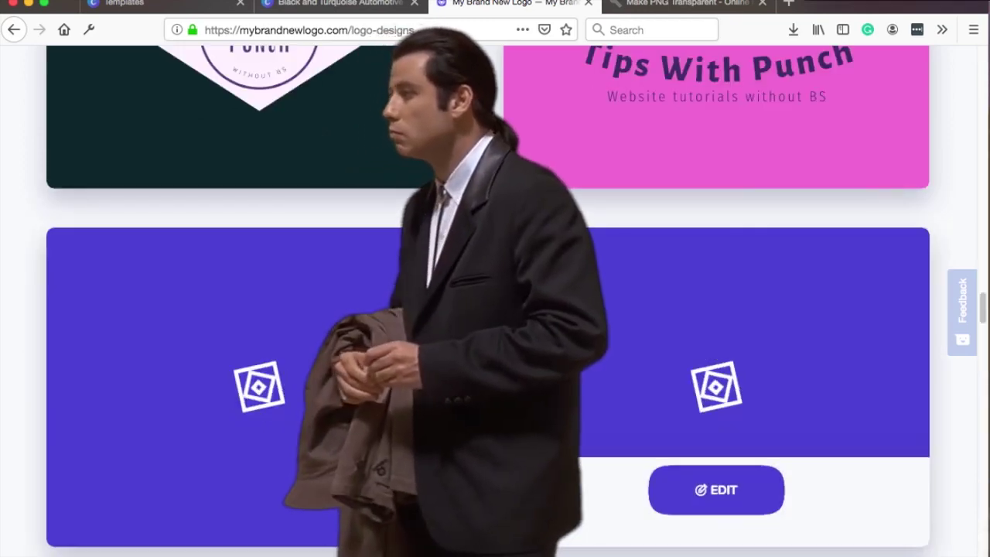
scroll(465, 342, down, 4)
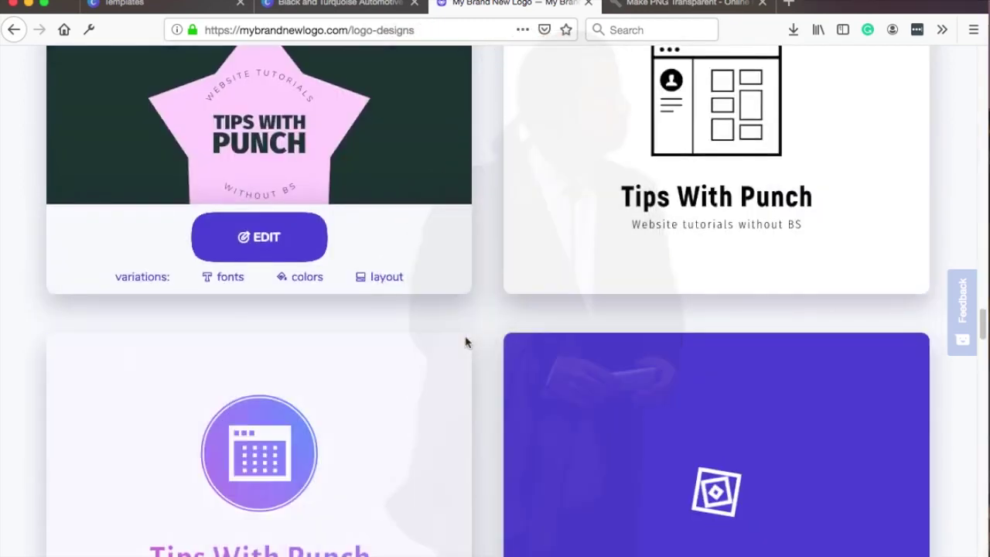
scroll(466, 342, down, 4)
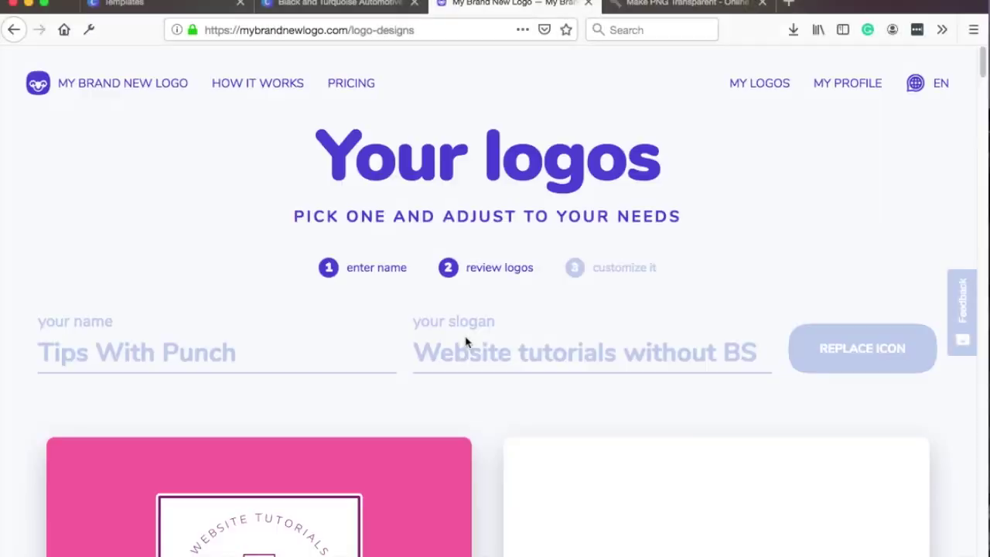
scroll(465, 342, down, 5)
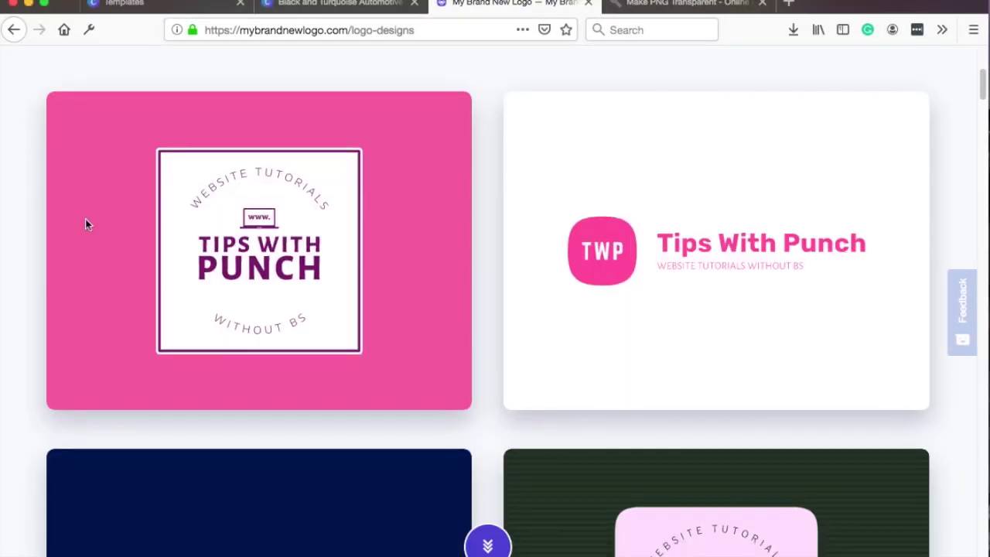
mouse_move(85, 224)
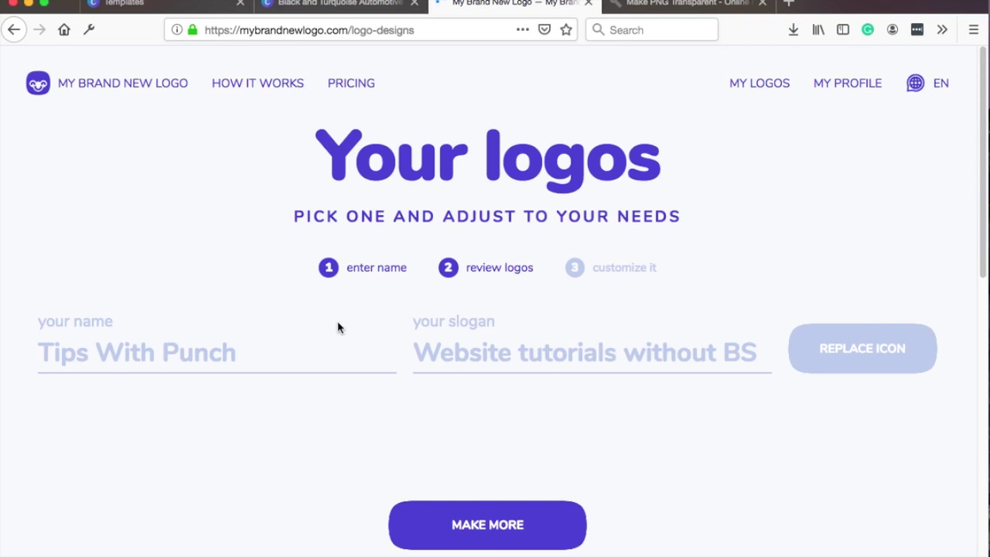
scroll(354, 377, down, 3)
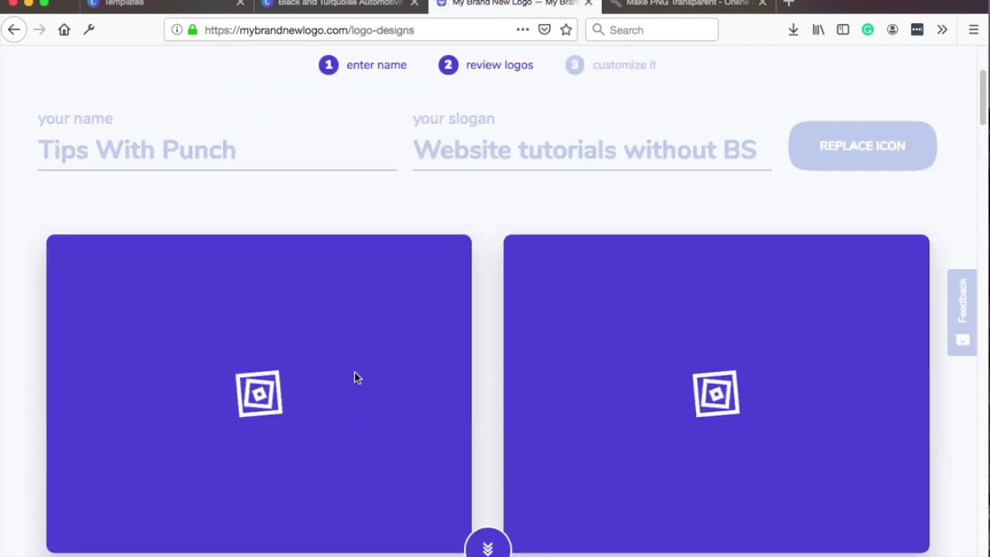
scroll(354, 377, down, 1)
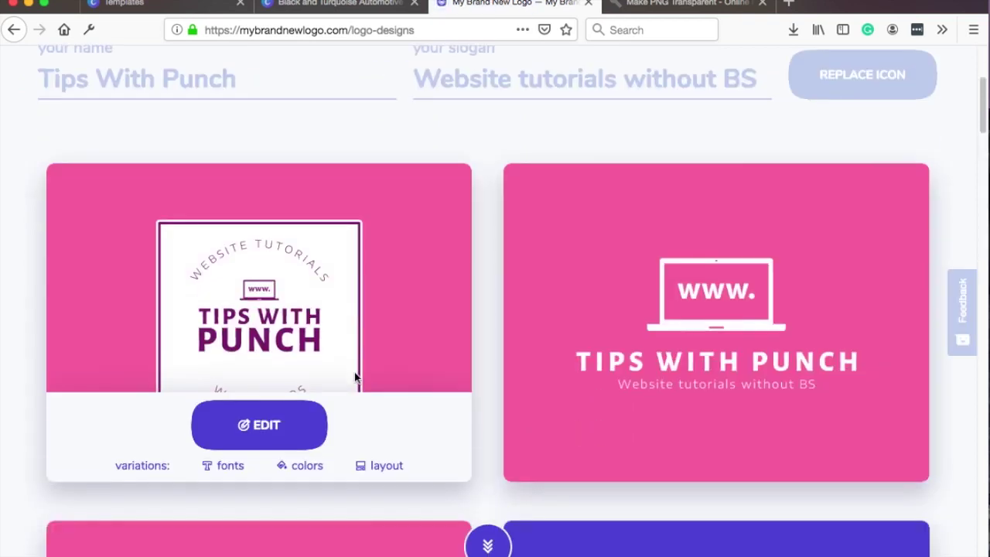
mouse_move(732, 282)
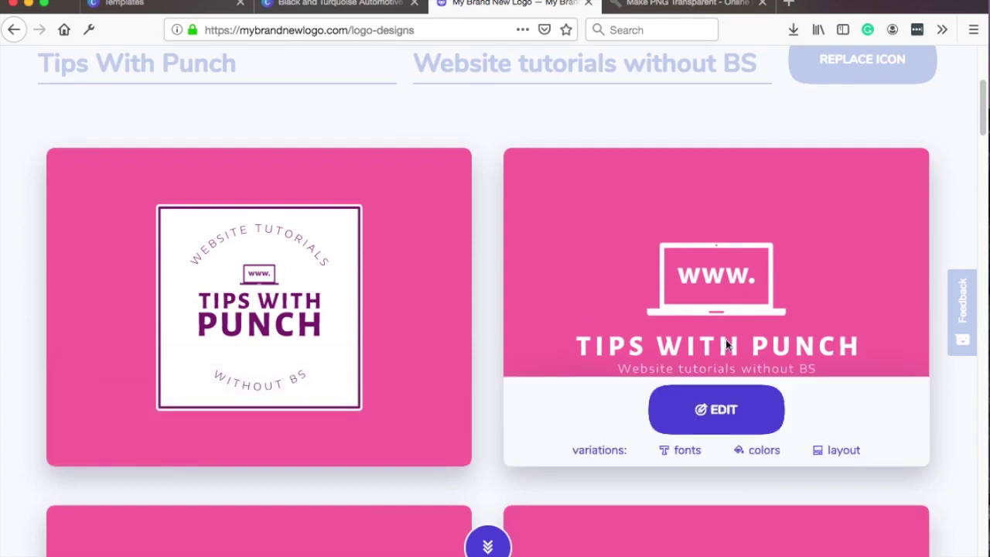
scroll(252, 144, down, 5)
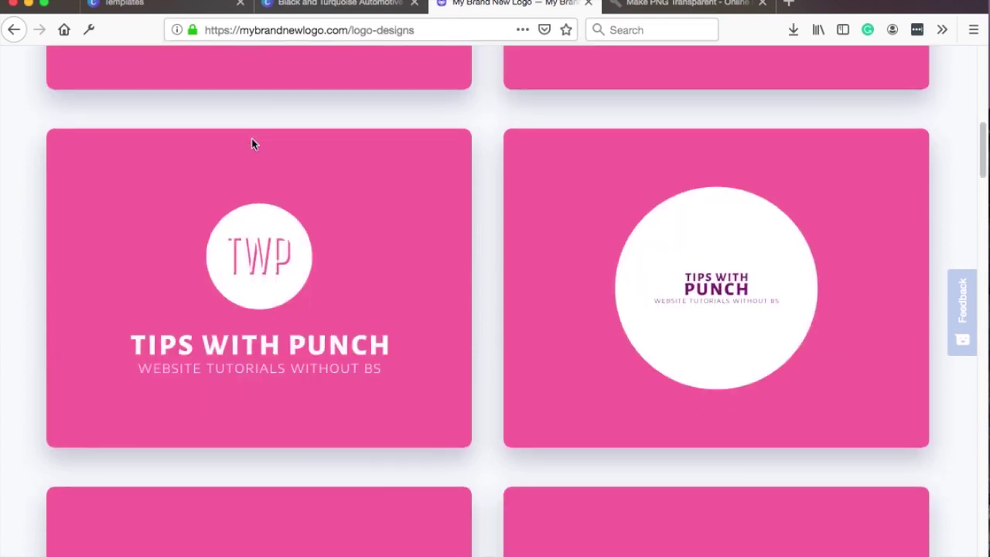
mouse_move(212, 207)
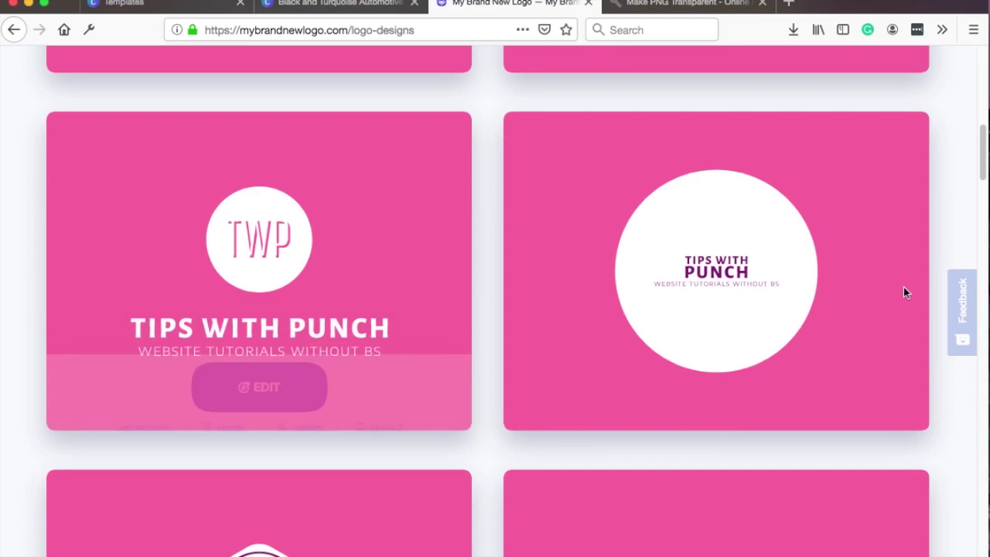
scroll(905, 290, down, 5)
mouse_move(904, 280)
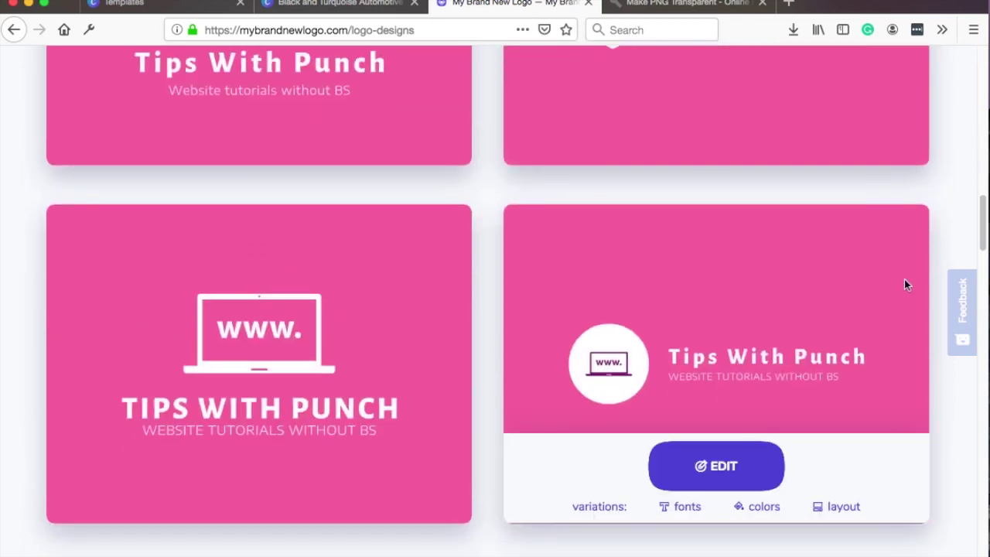
scroll(903, 280, down, 1)
scroll(583, 292, down, 9)
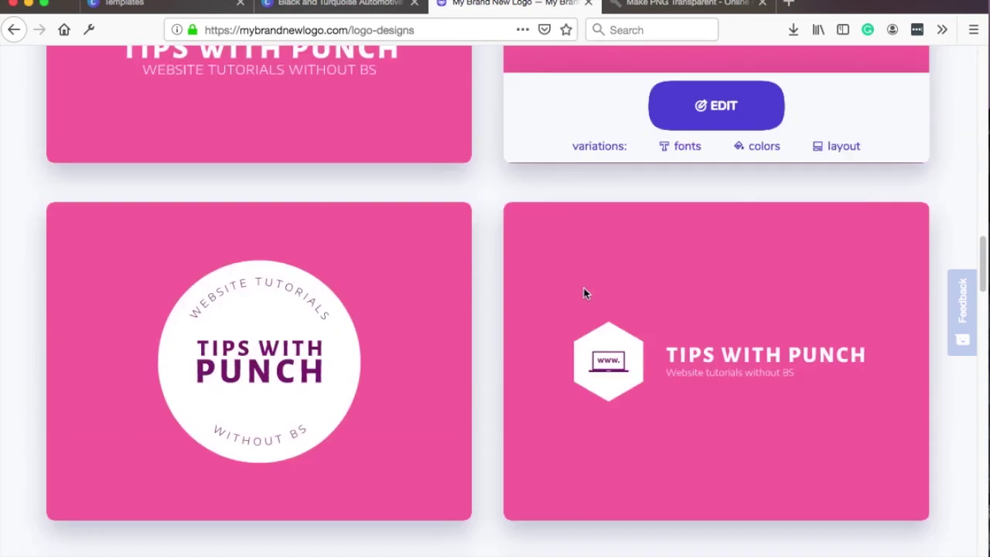
scroll(584, 292, down, 2)
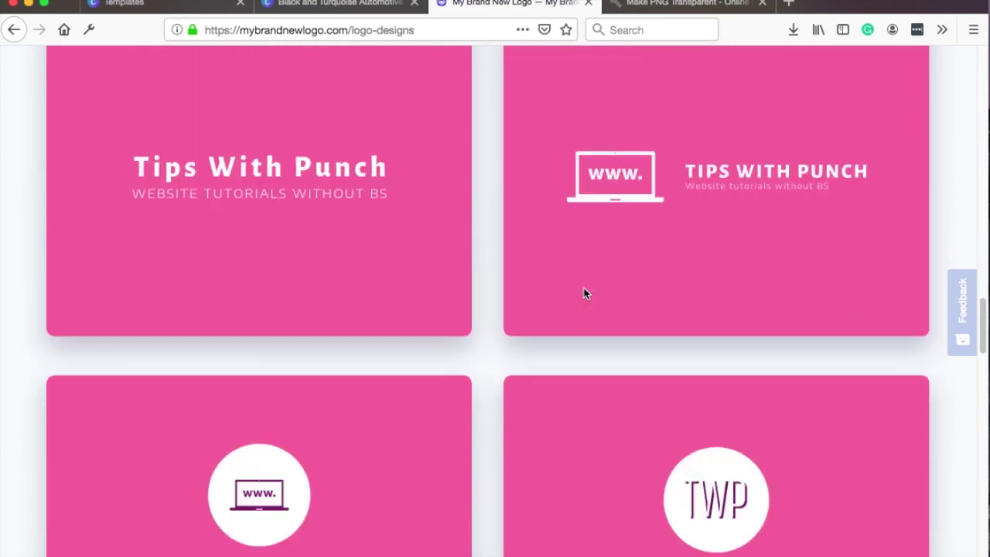
mouse_move(585, 291)
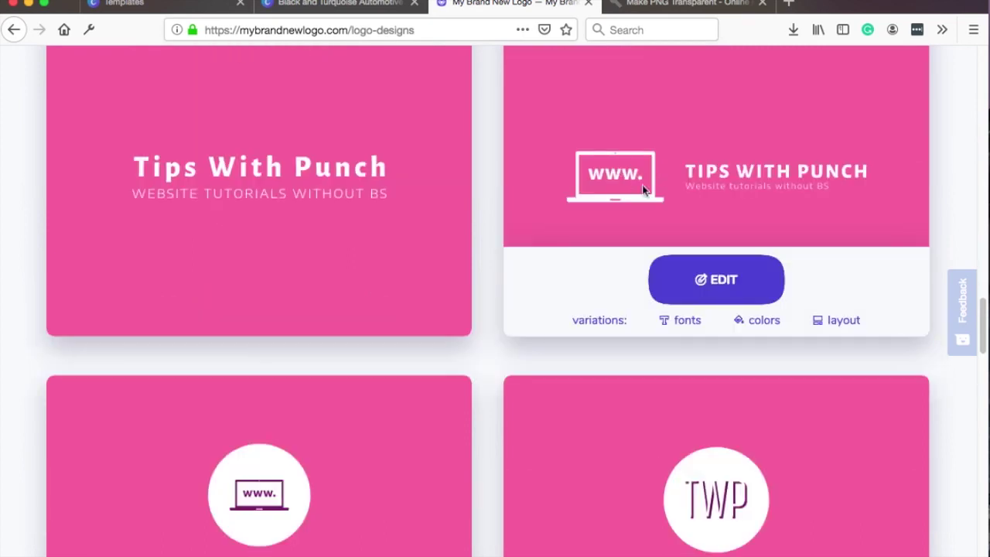
click(760, 321)
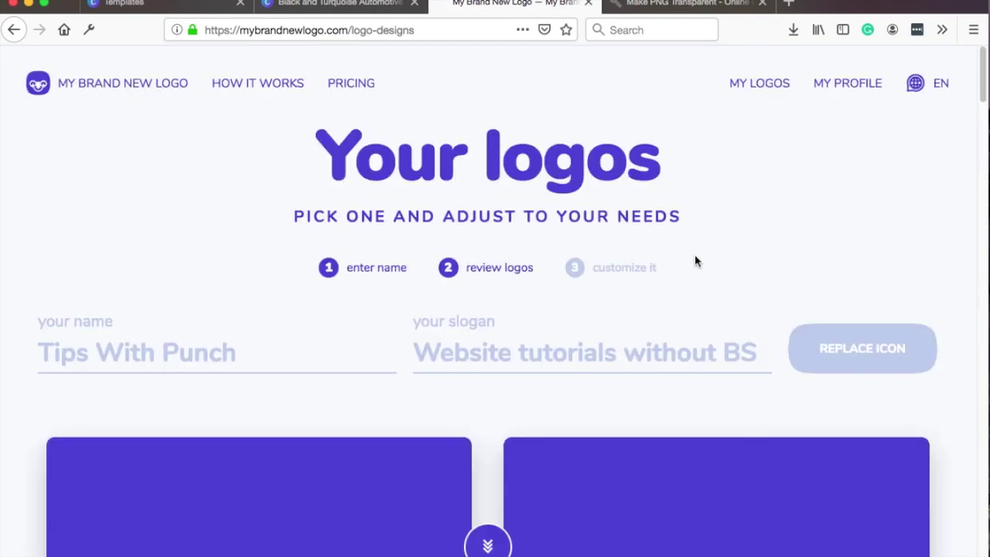
- Scroll through the pink, blue, magenta and white colour variations of the www laptop logo
scroll(678, 258, down, 3)
scroll(595, 254, down, 1)
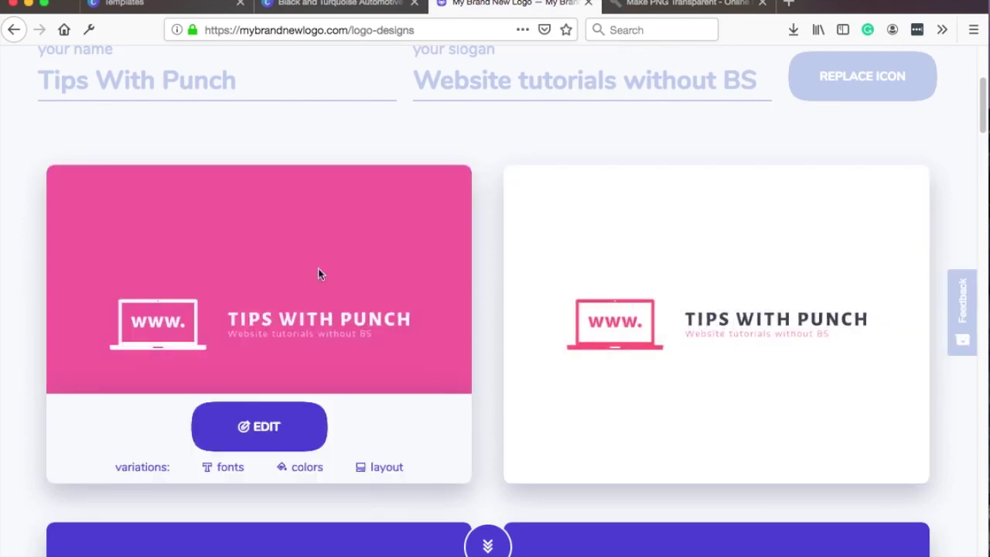
scroll(318, 274, down, 2)
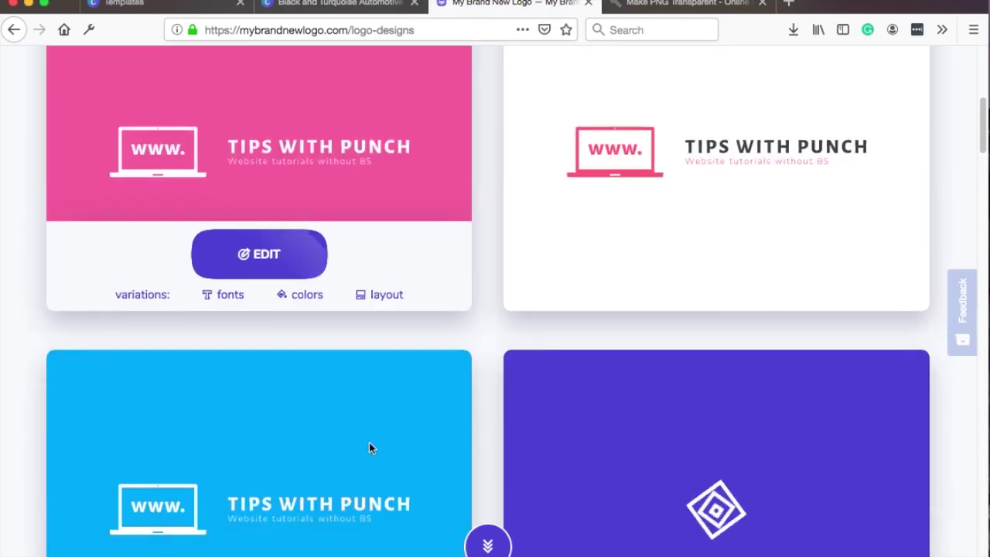
scroll(539, 420, down, 6)
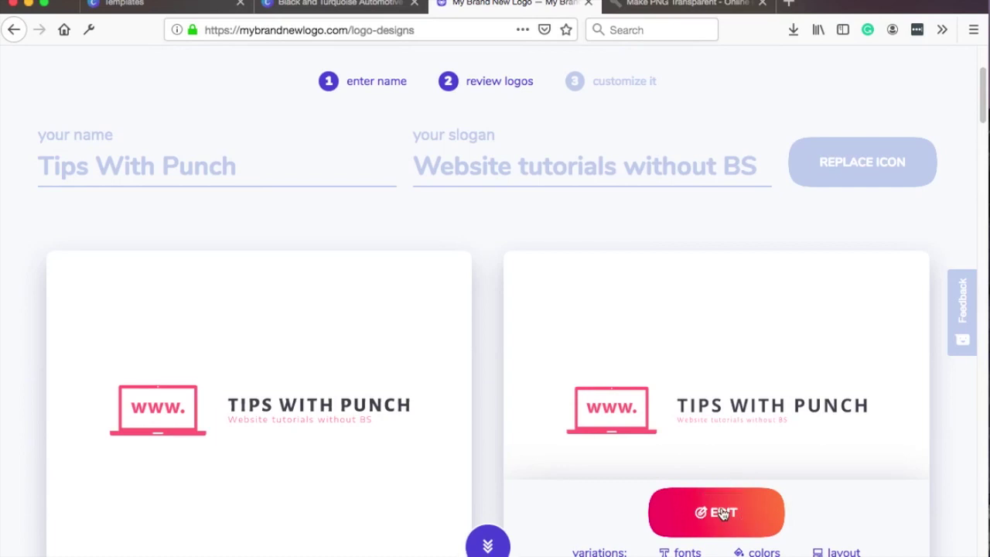
- Open the white-background laptop logo for customising and save the logo design
click(721, 515)
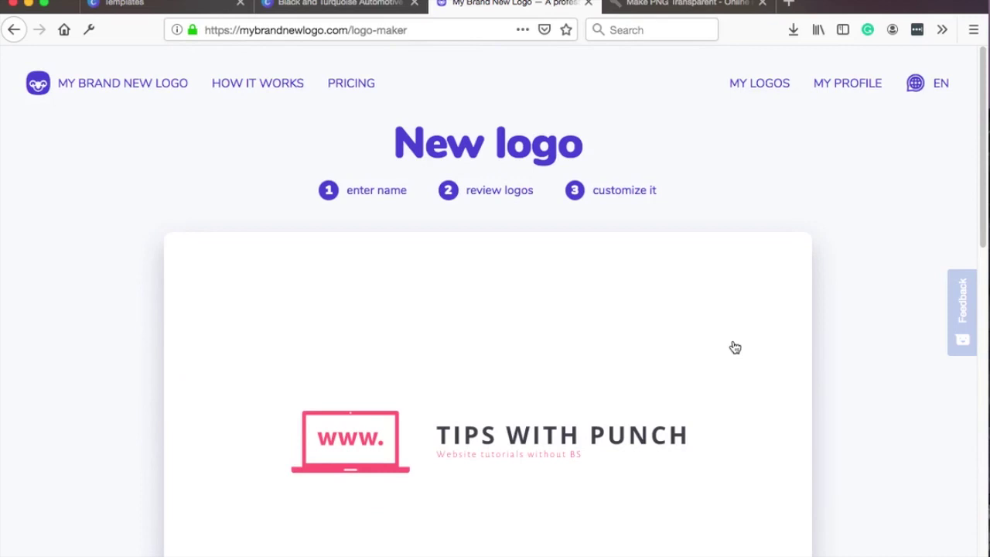
scroll(734, 347, down, 5)
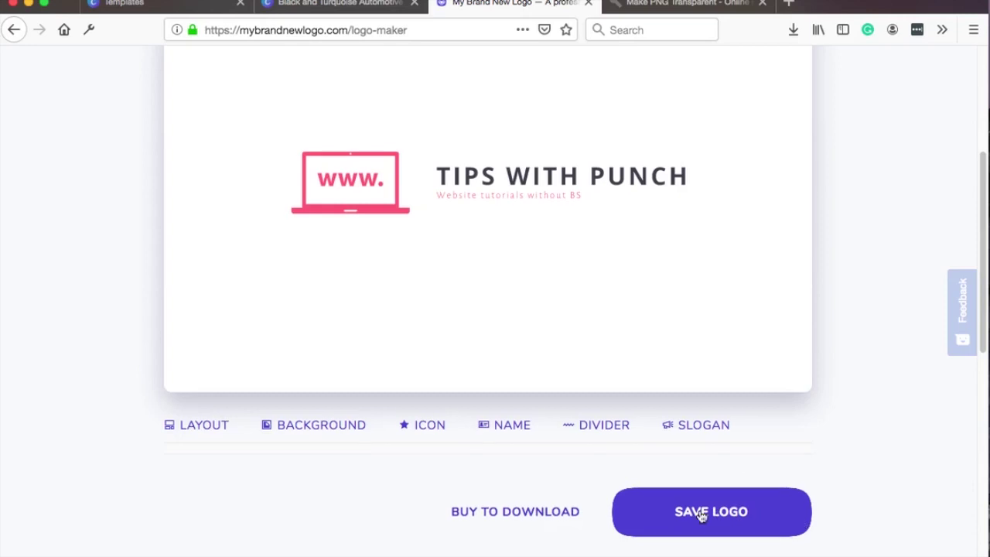
scroll(698, 518, down, 2)
click(698, 449)
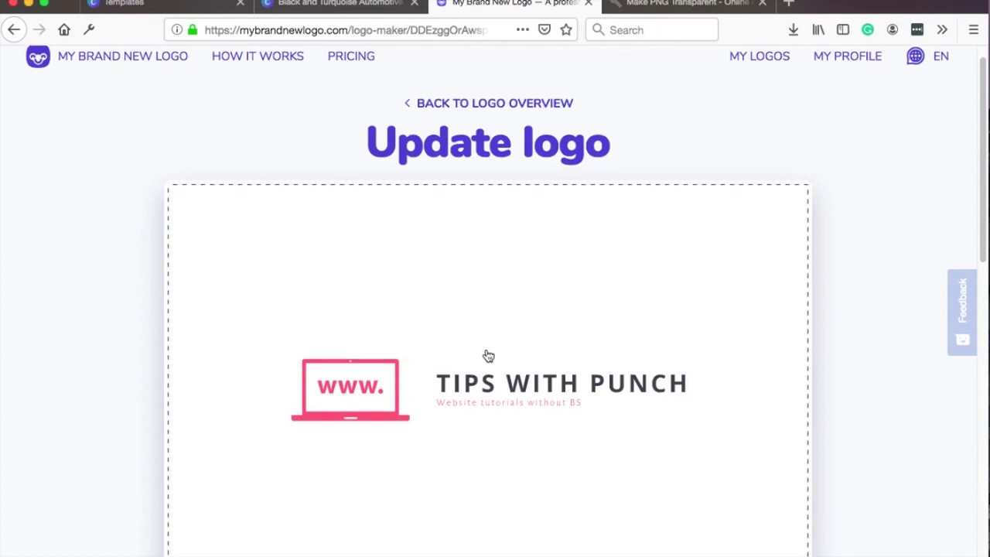
scroll(485, 353, down, 1)
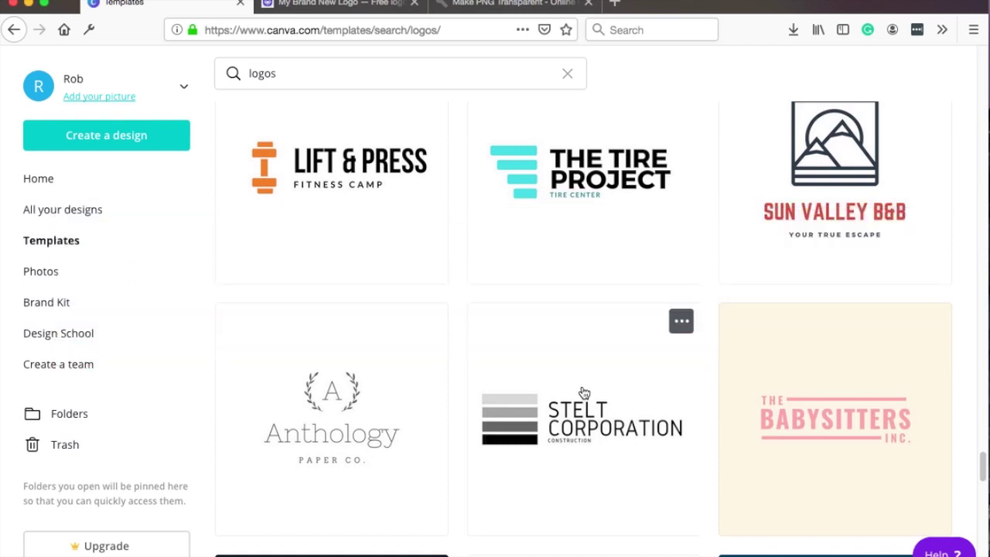
- Open THE TIRE PROJECT logo template and start a new design from it
scroll(583, 392, down, 2)
scroll(584, 393, up, 4)
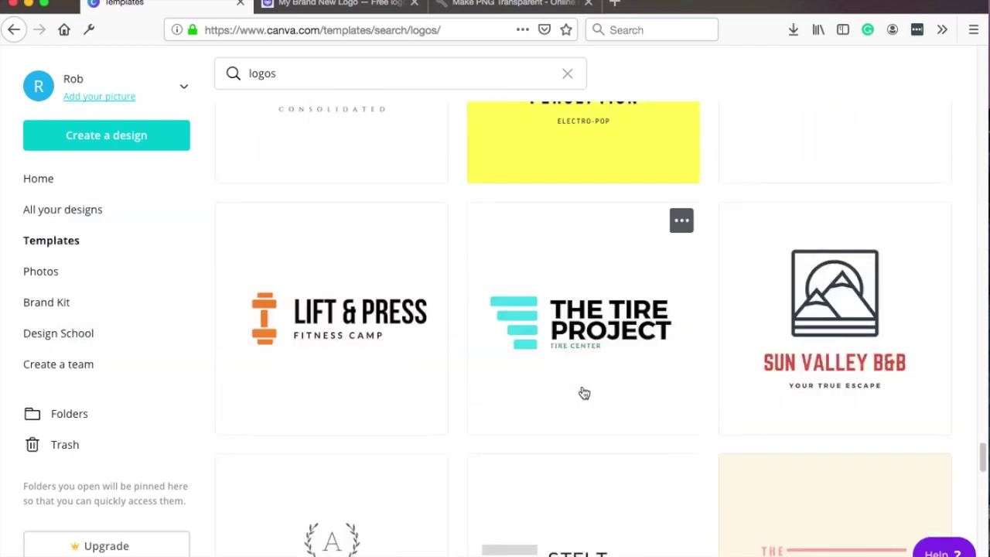
click(607, 298)
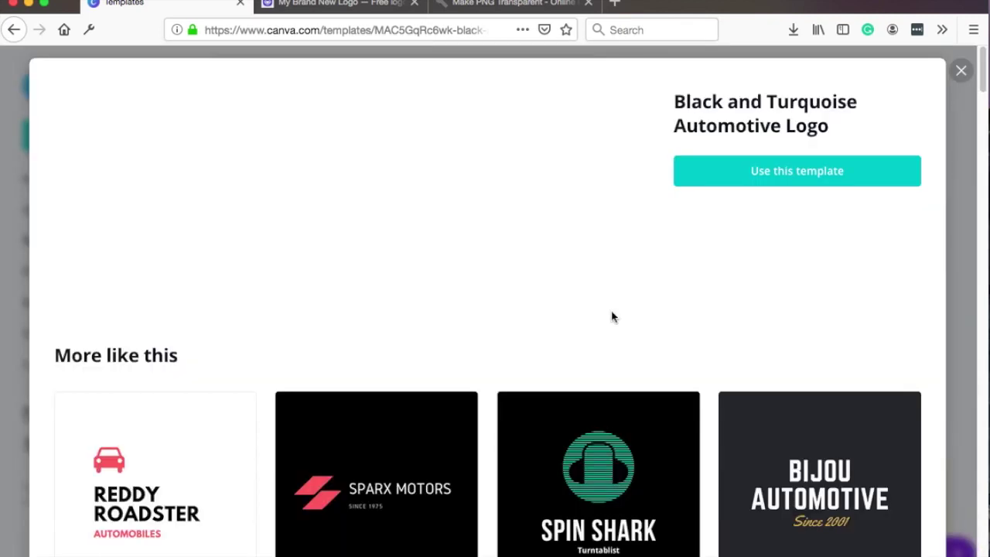
click(775, 173)
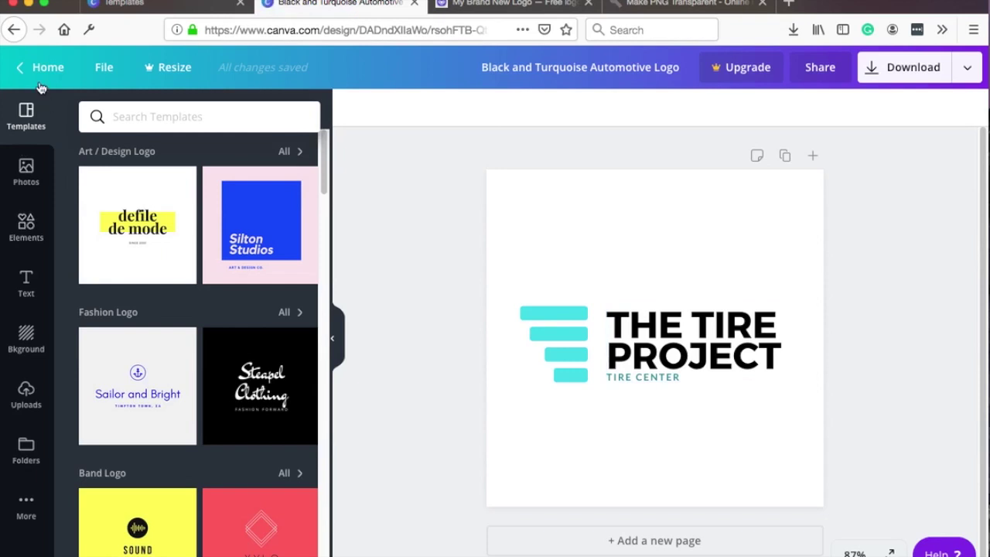
- Switch between the Photos, Elements and Uploads panels in the sidebar
click(27, 172)
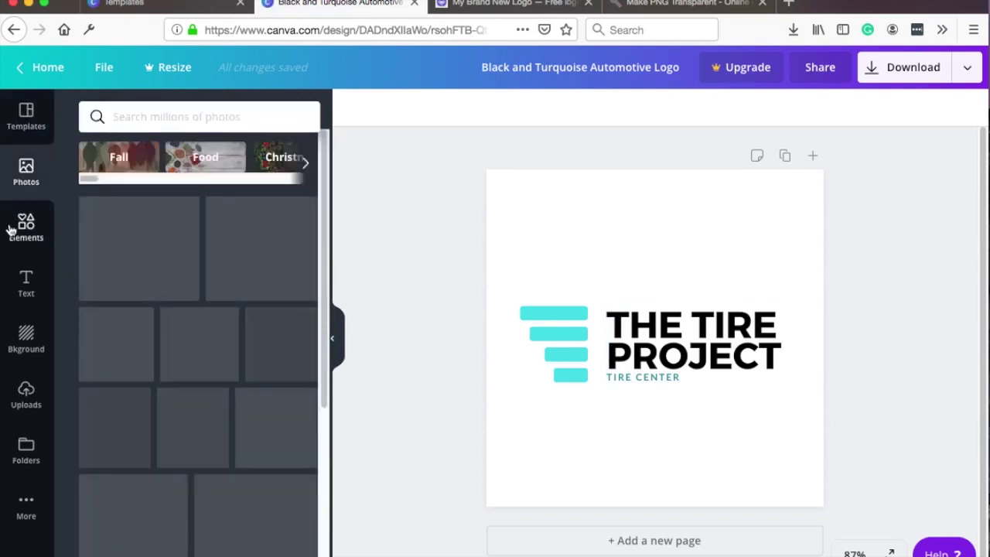
click(29, 229)
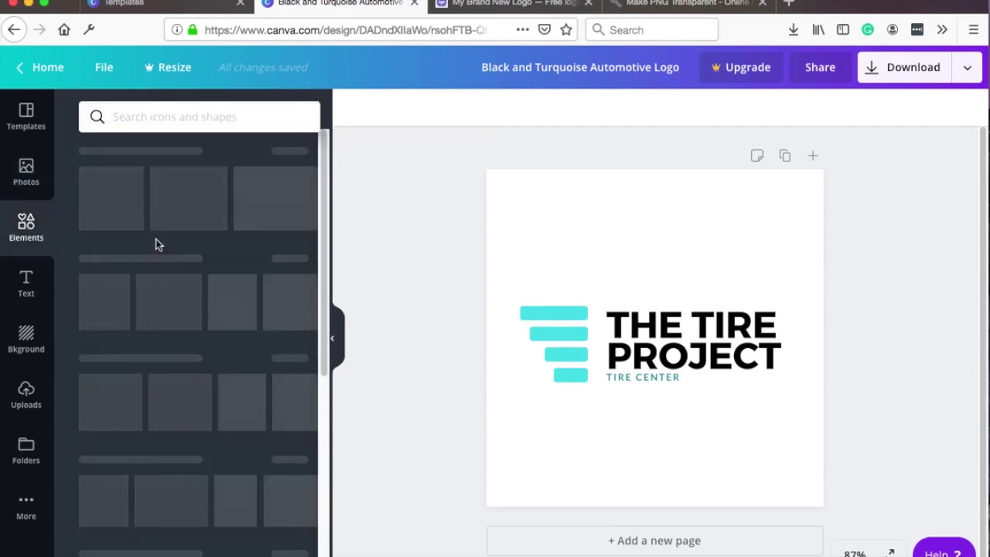
click(26, 172)
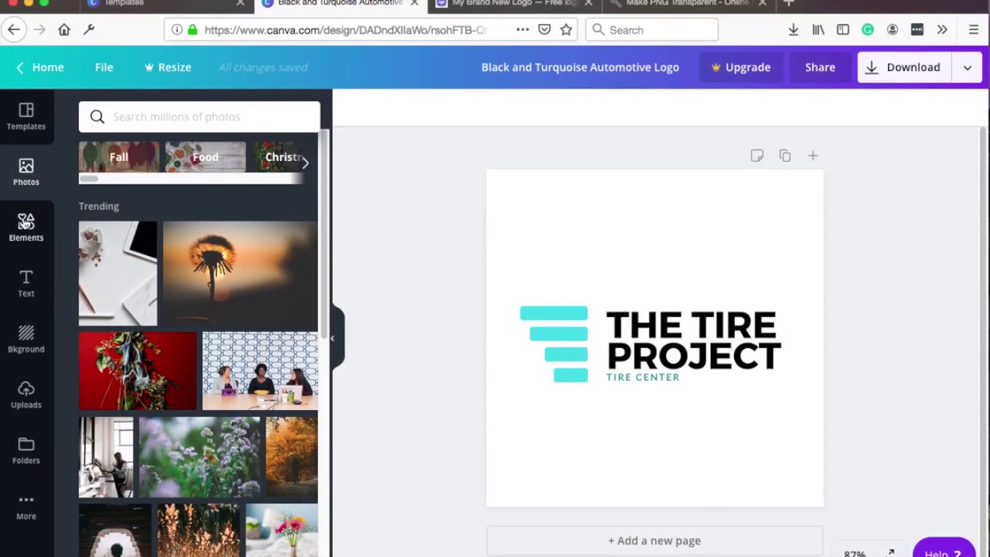
click(26, 222)
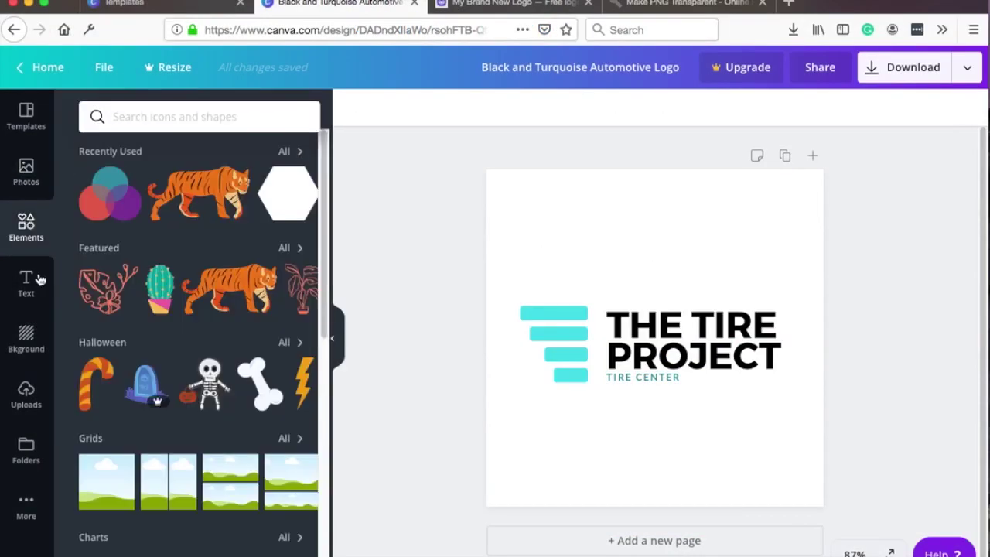
click(26, 395)
- Replace the title with TIPS WITH PUNCH and widen its text box
click(684, 322)
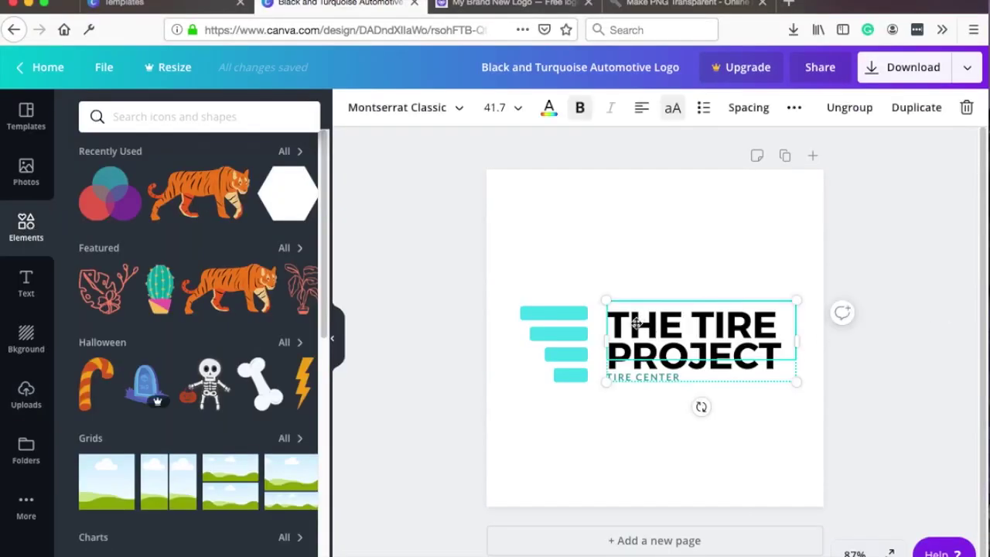
key(BackSpace)
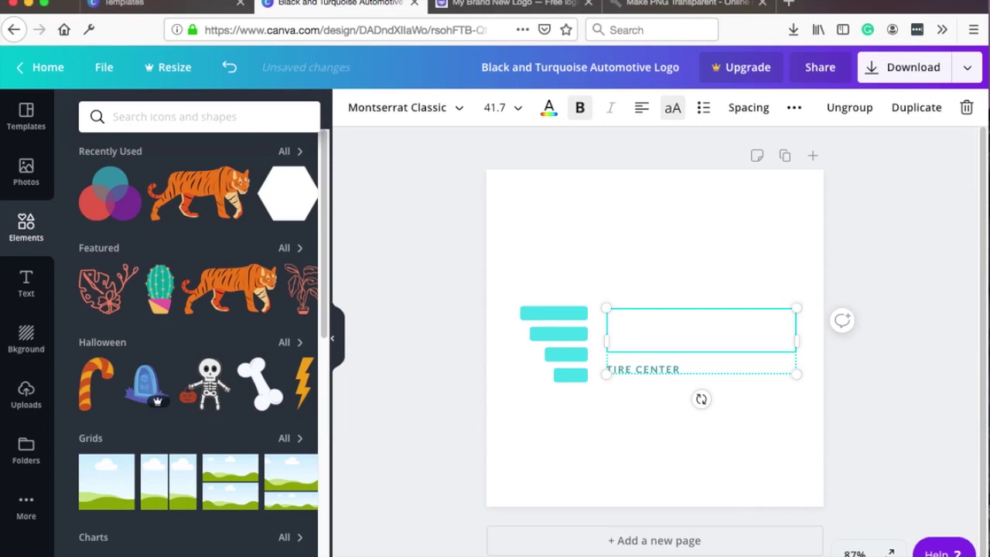
text(TIPS WITH P)
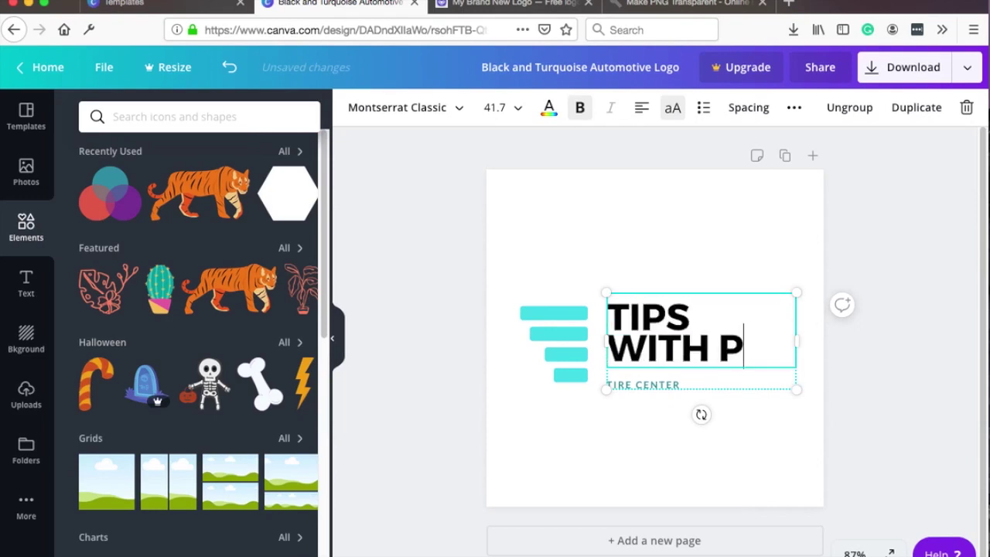
text(UNCH)
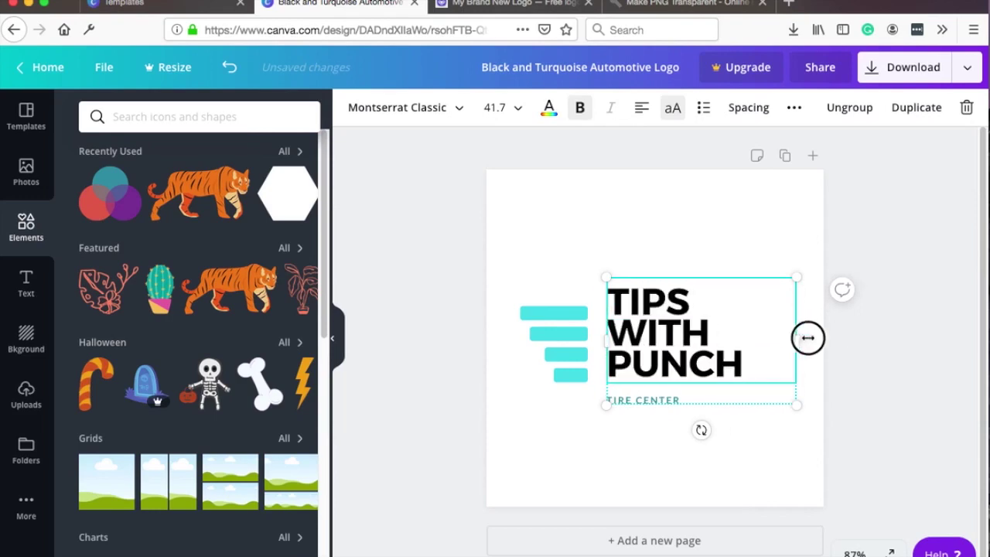
drag(807, 338, 820, 335)
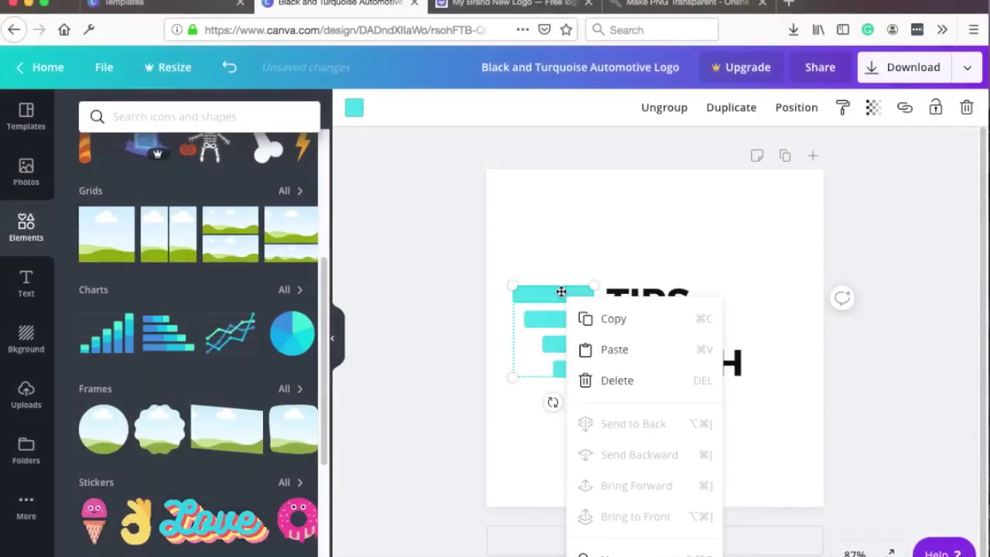
click(555, 292)
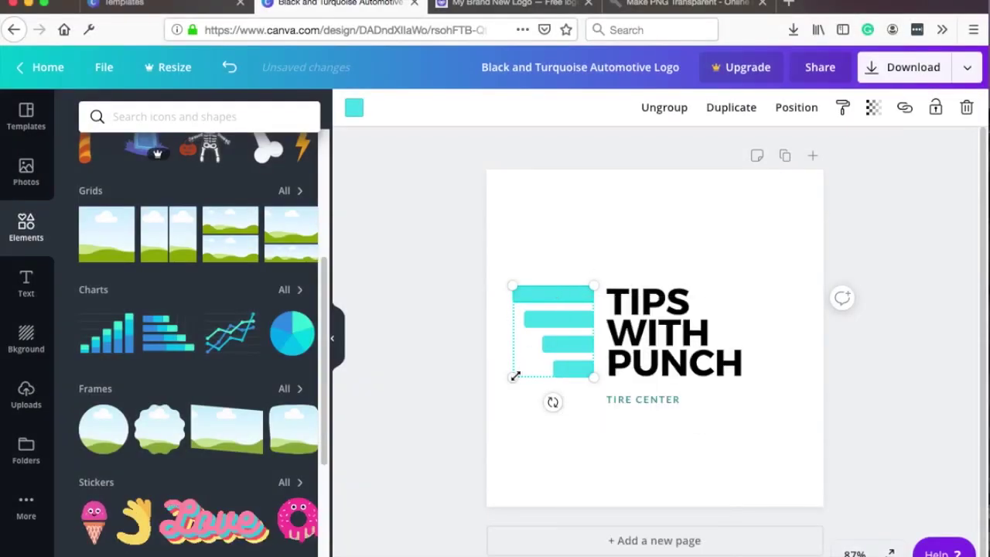
- Enlarge the bar graphic and recolour its bars from turquoise to dark grey
drag(515, 376, 508, 380)
drag(547, 410, 524, 400)
key(ctrl+z)
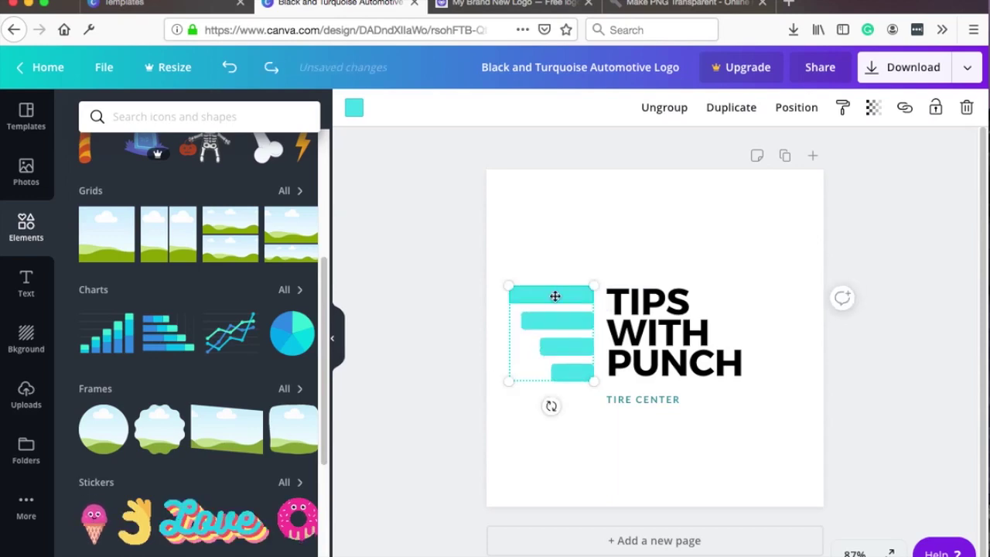
right_click(555, 298)
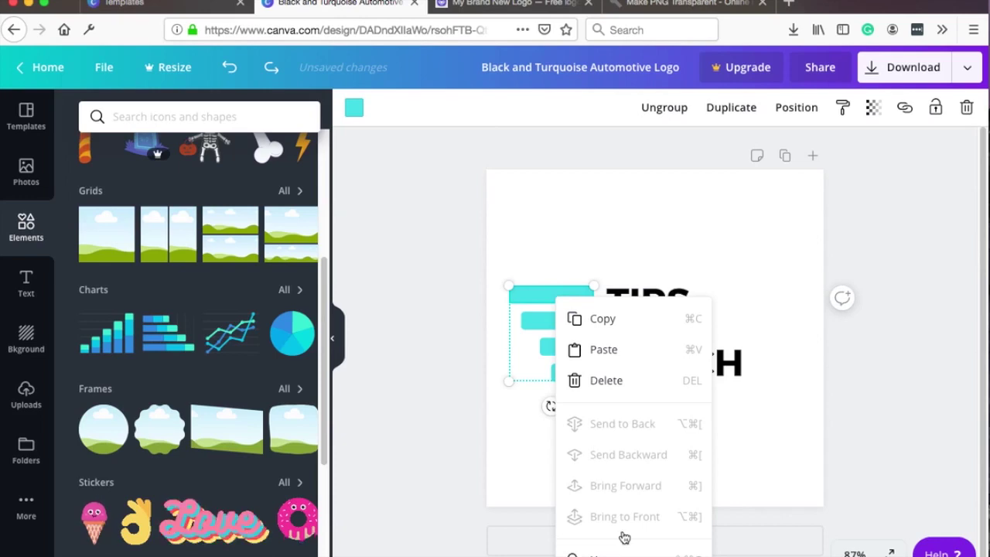
click(561, 261)
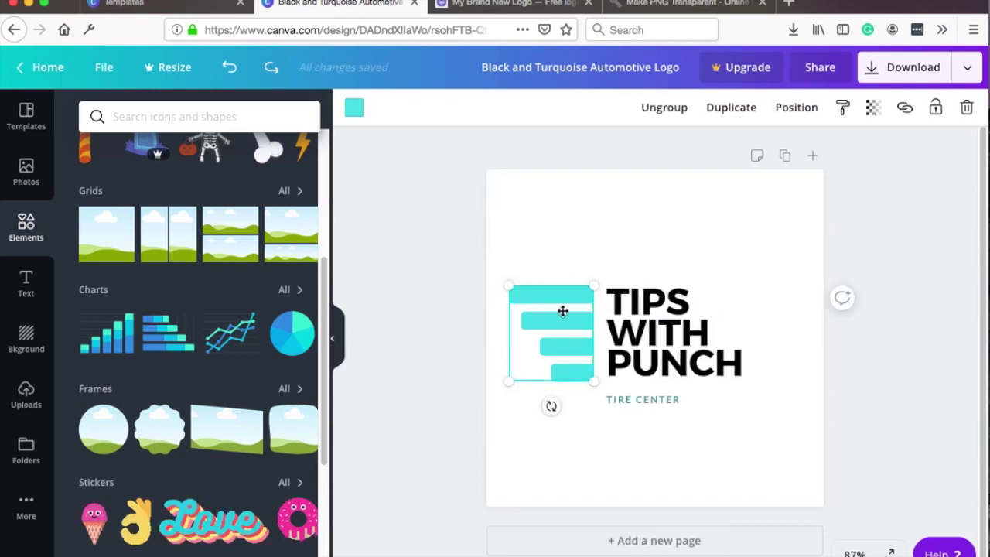
click(353, 111)
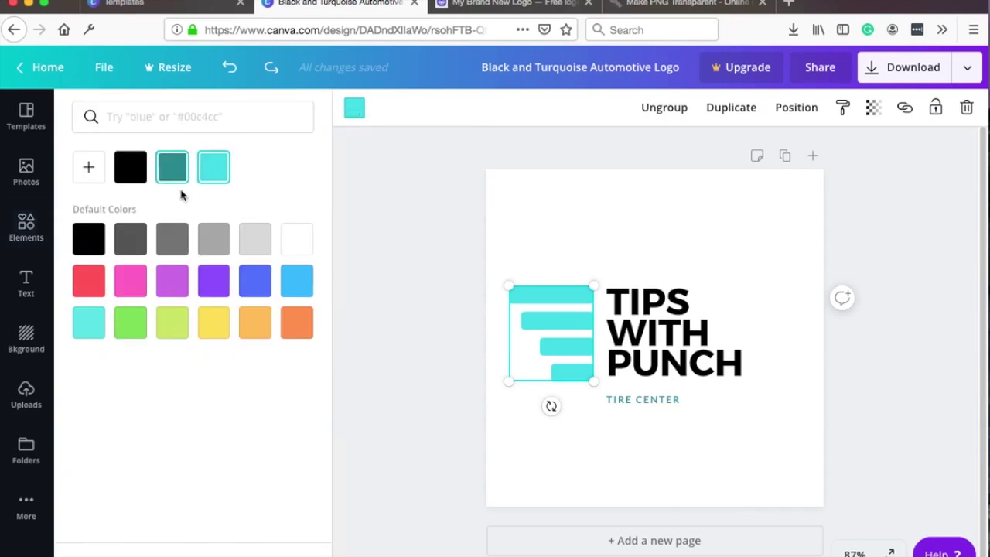
click(130, 239)
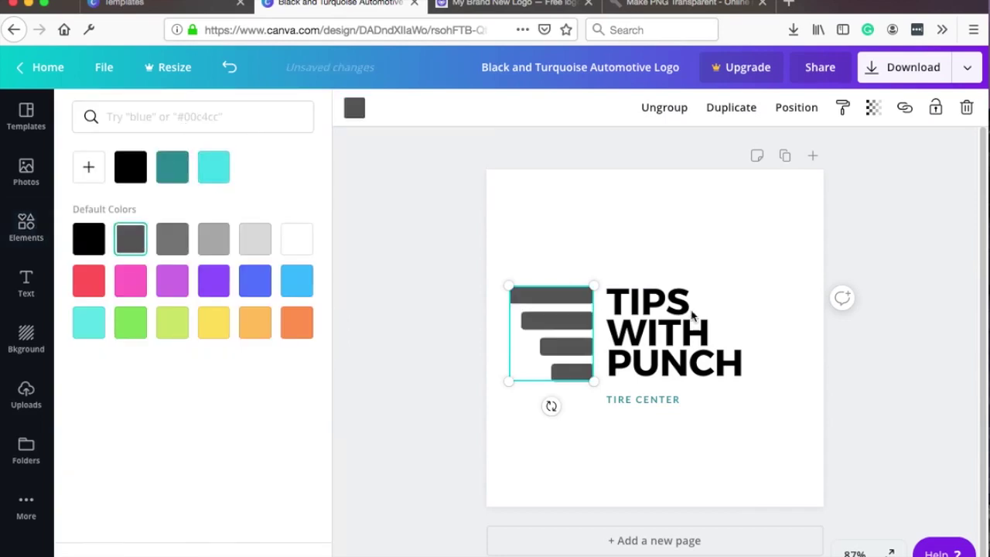
click(413, 326)
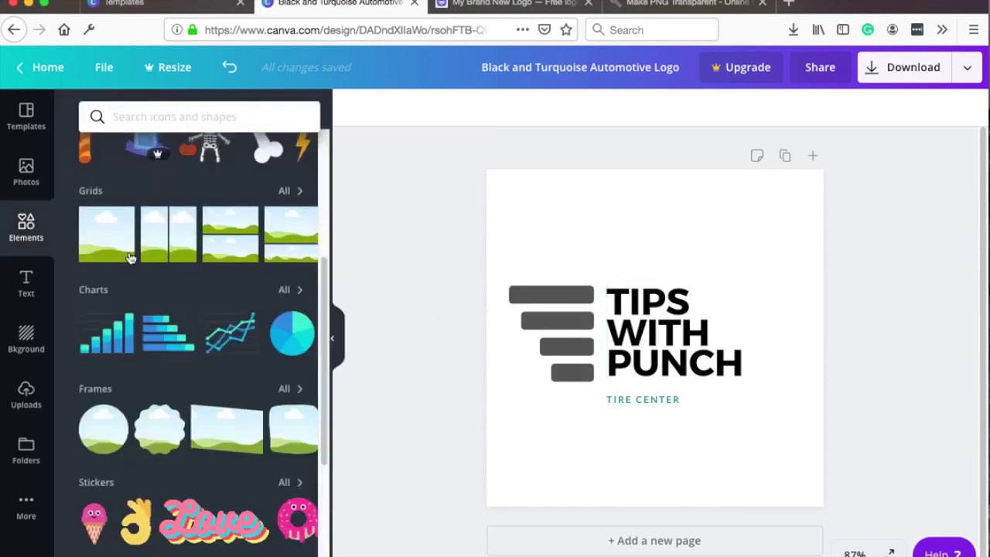
- Browse all Frames in Elements and add a brush-stroke landscape frame over the logo
scroll(185, 282, up, 2)
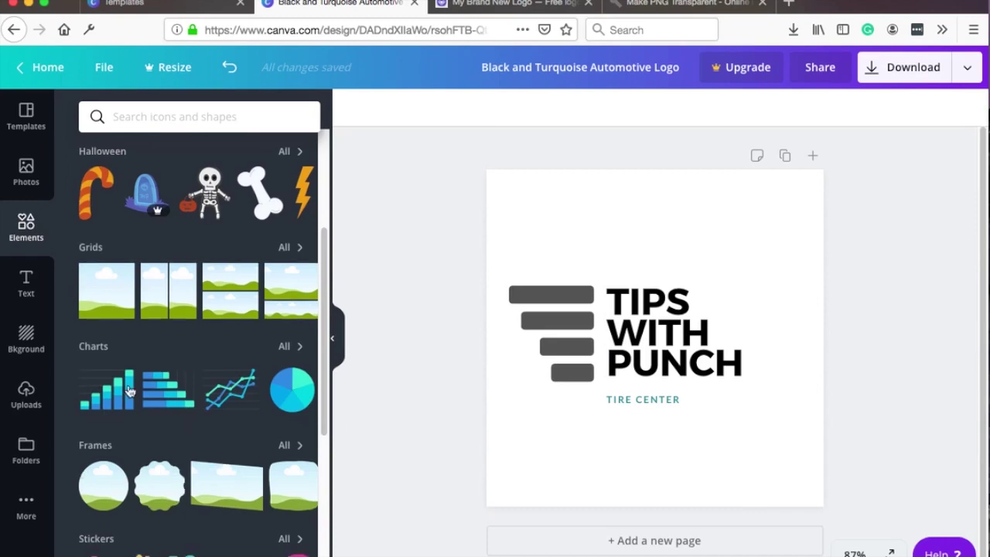
scroll(186, 402, down, 2)
scroll(198, 419, up, 1)
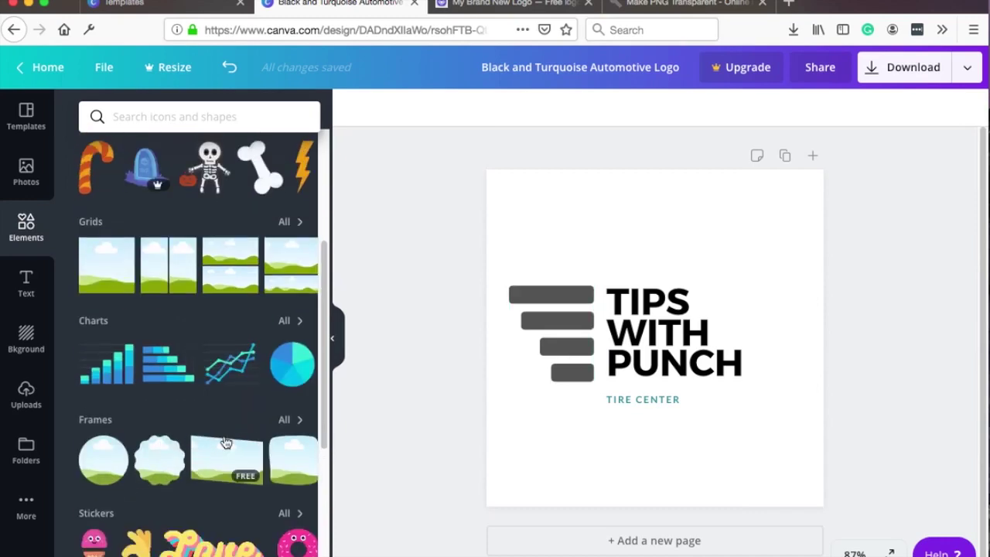
scroll(144, 410, down, 2)
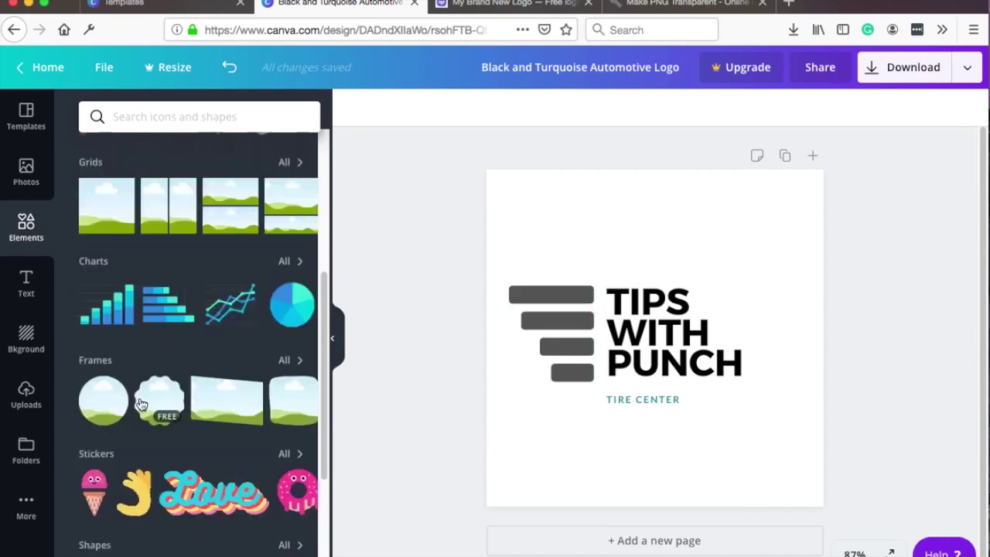
click(287, 359)
scroll(217, 258, down, 10)
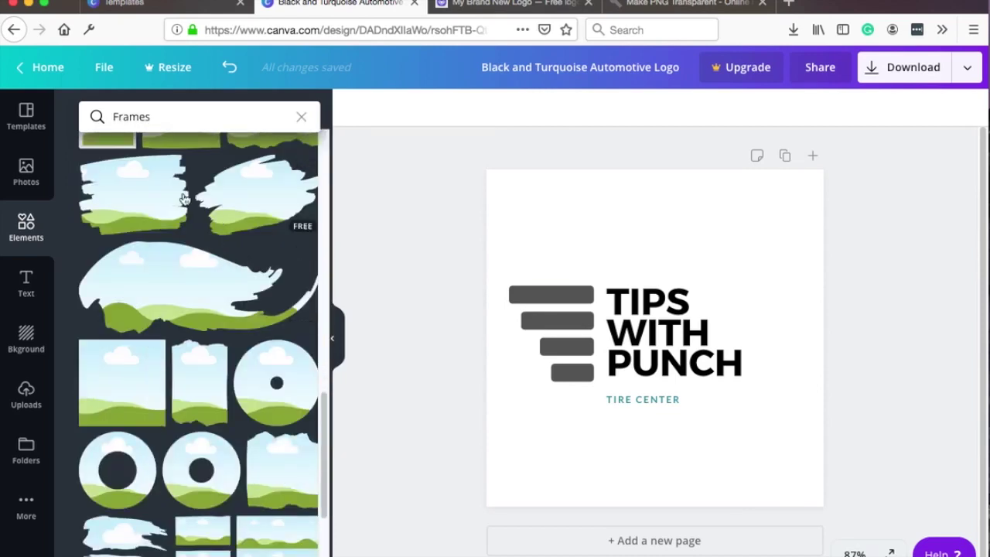
click(252, 202)
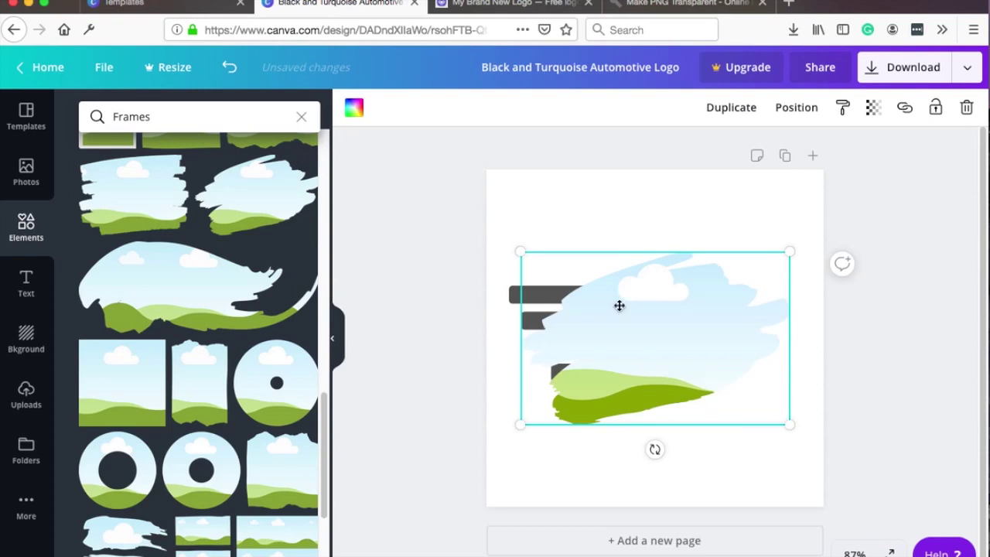
- Fill the brush-stroke frame grey, shrink it, and send it to the back
click(355, 111)
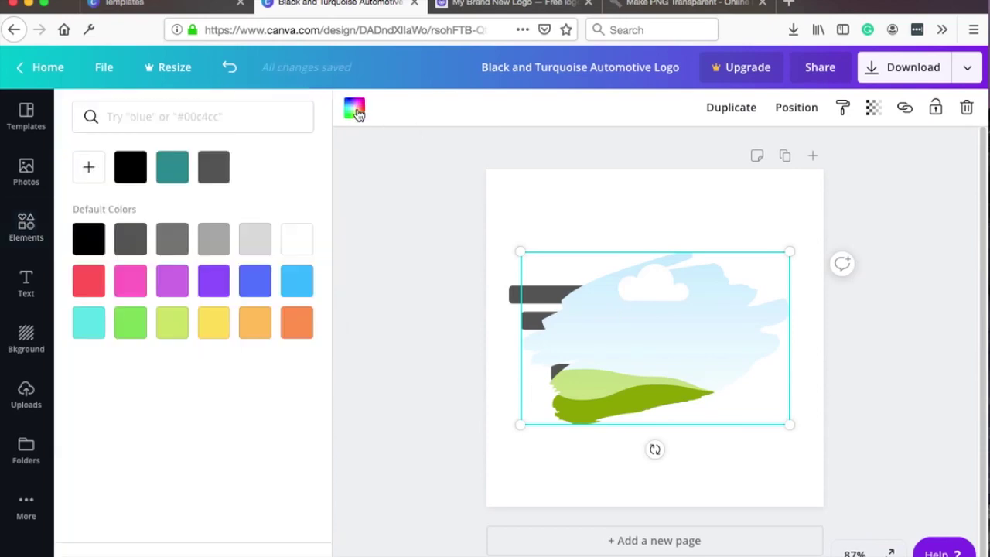
click(172, 238)
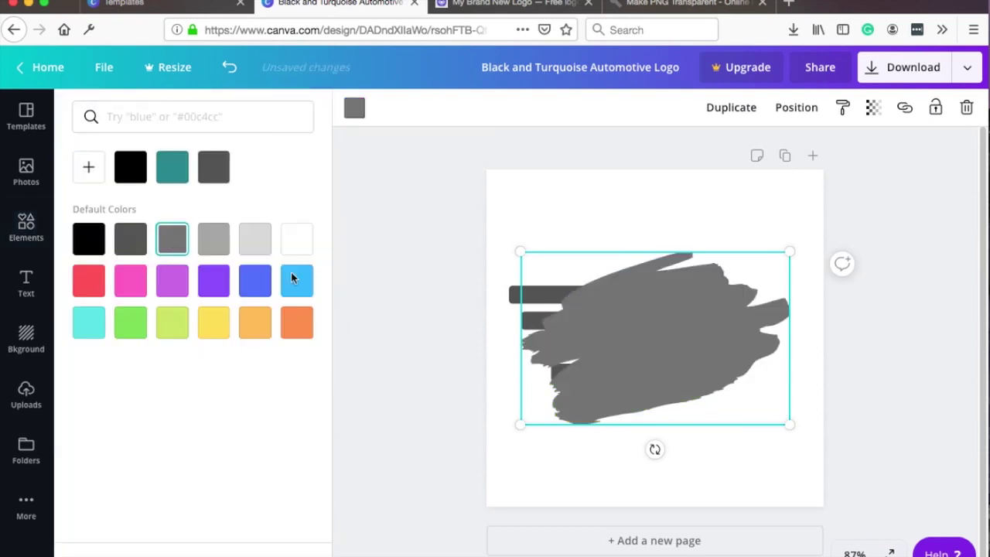
mouse_move(524, 254)
mouse_down()
mouse_move(614, 316)
mouse_move(624, 335)
mouse_move(621, 327)
mouse_move(629, 334)
mouse_move(656, 322)
mouse_up()
right_click(669, 319)
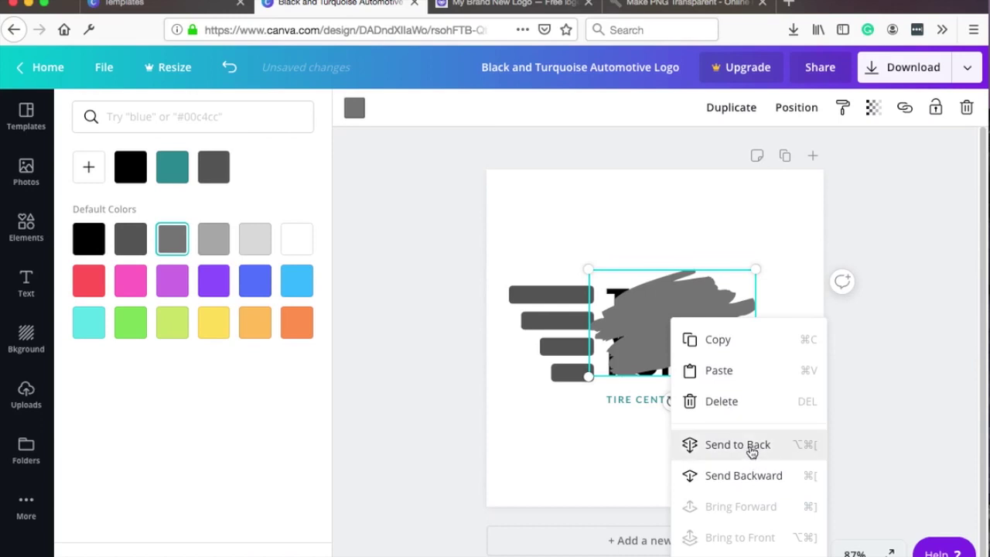
click(751, 446)
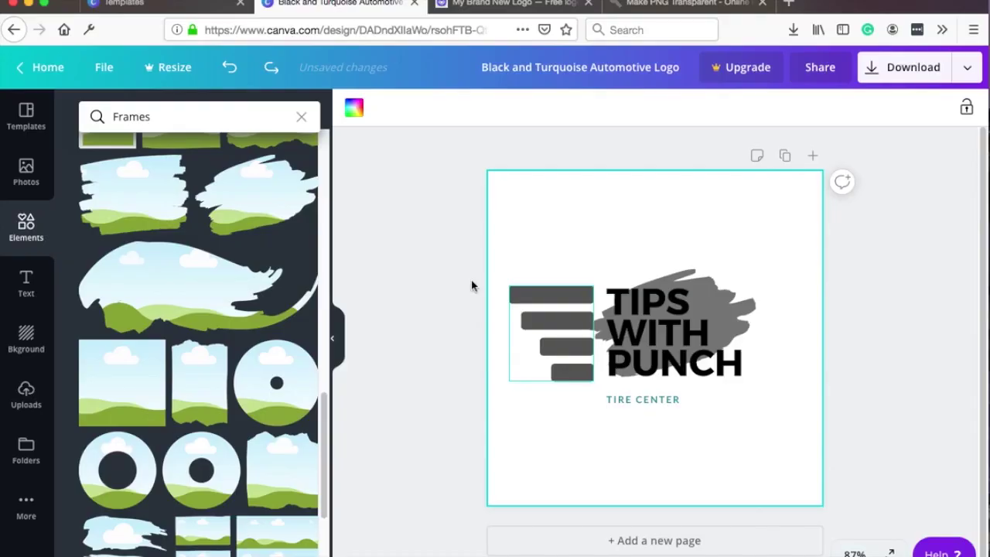
- Delete the grey brush stroke, keeping the stripe graphic
click(572, 246)
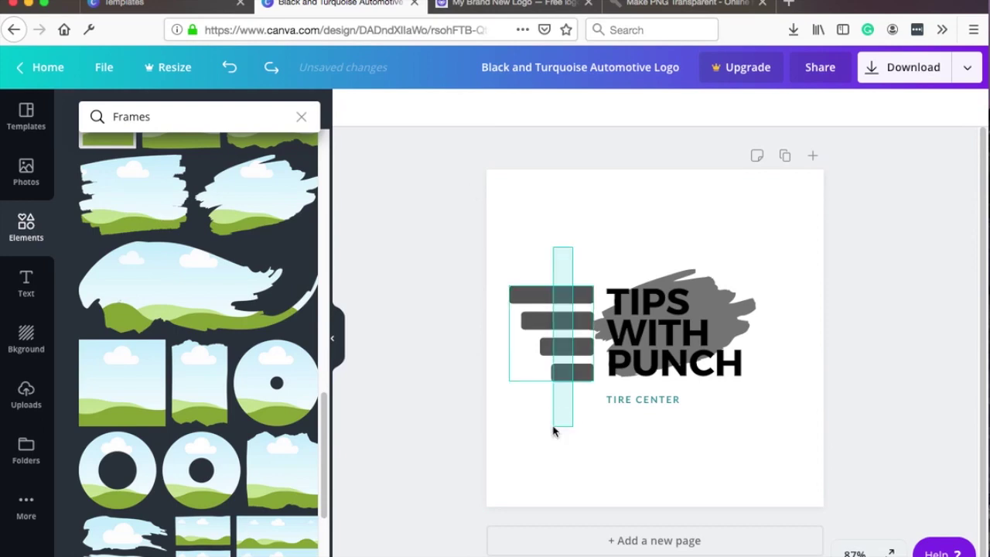
key(Delete)
click(683, 343)
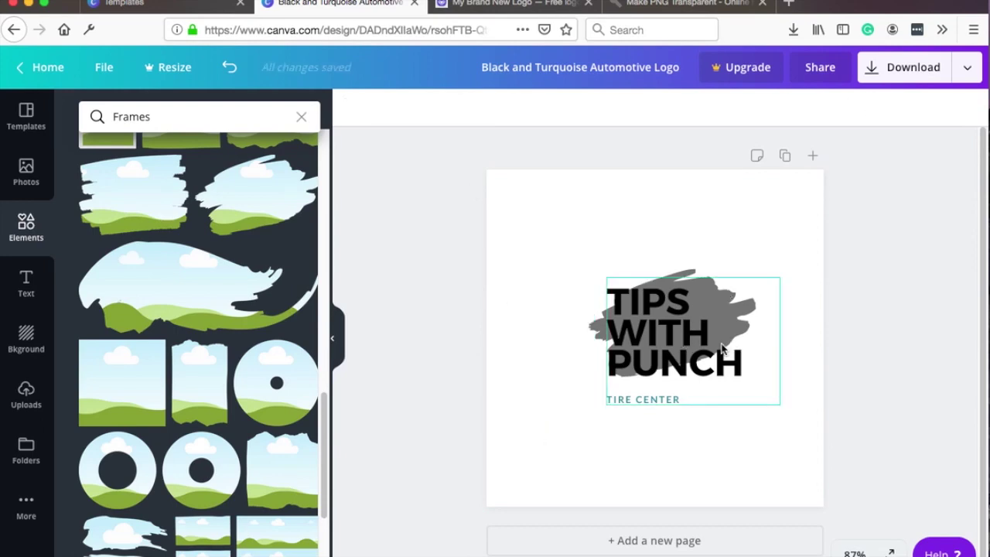
key(super+z)
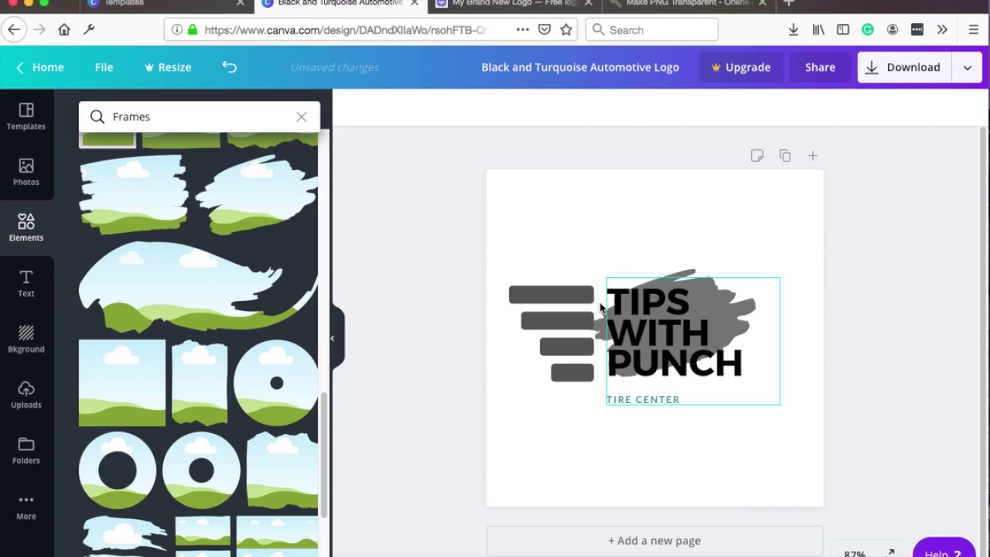
click(559, 237)
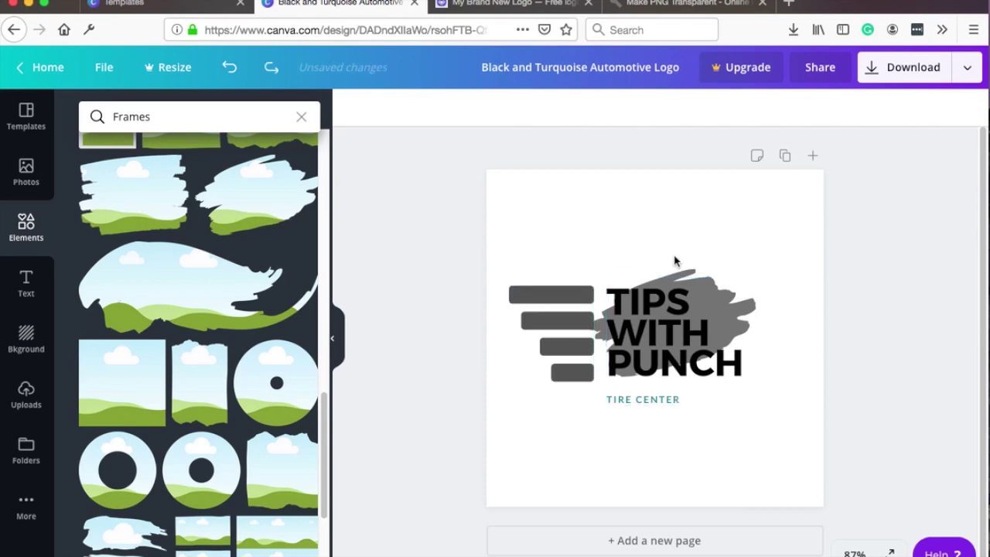
click(707, 270)
click(690, 271)
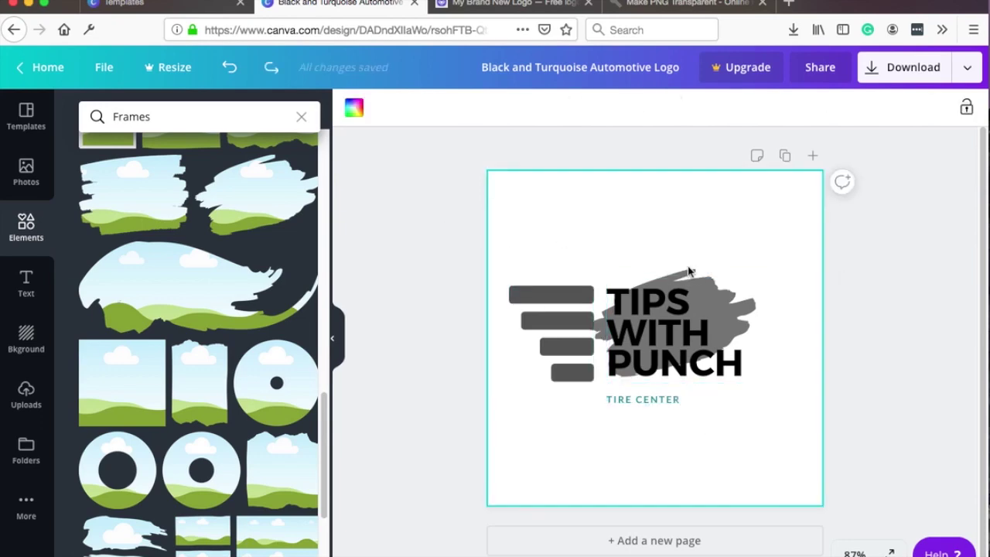
click(691, 277)
click(685, 275)
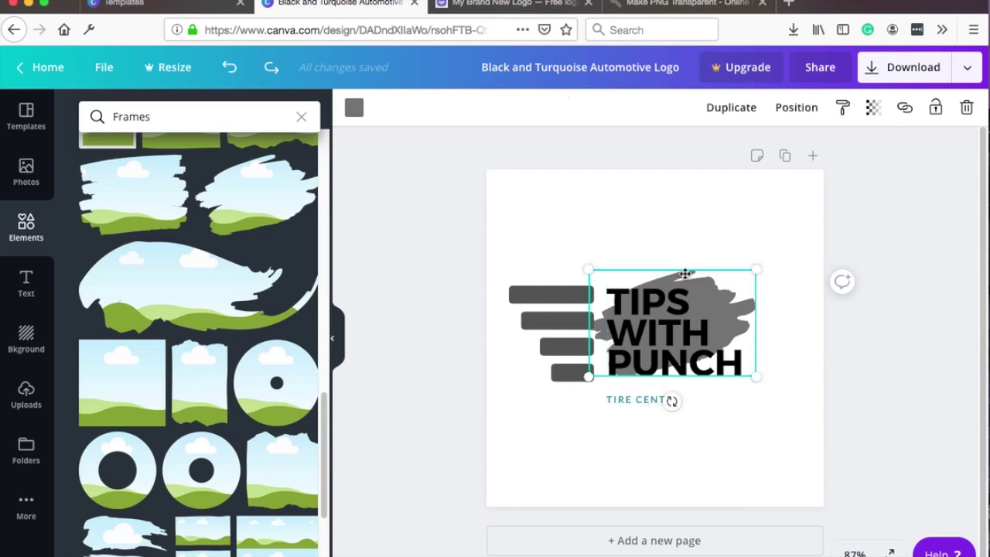
key(Delete)
- Move the top stripe onto the second to leave three bars, then resize the stripe graphic
click(636, 302)
click(549, 311)
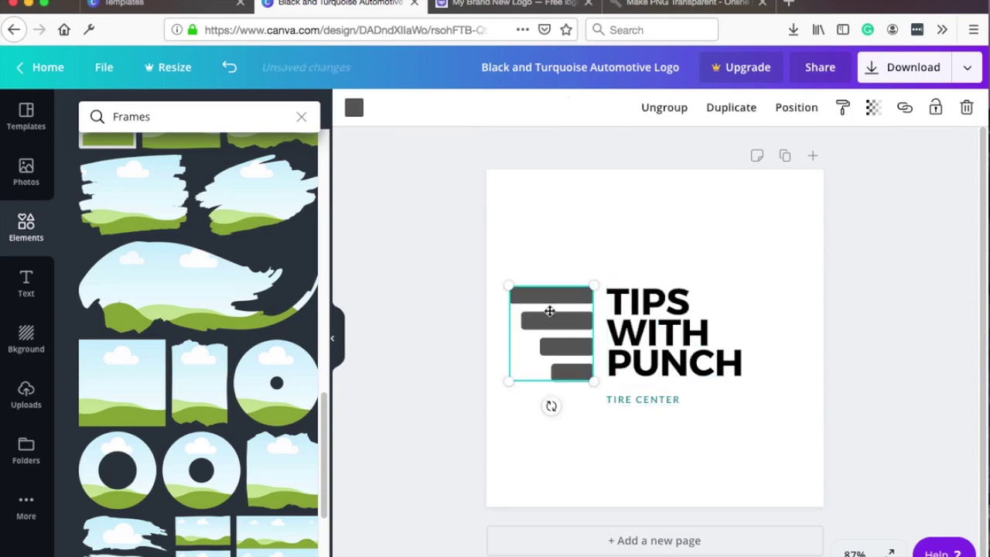
click(554, 293)
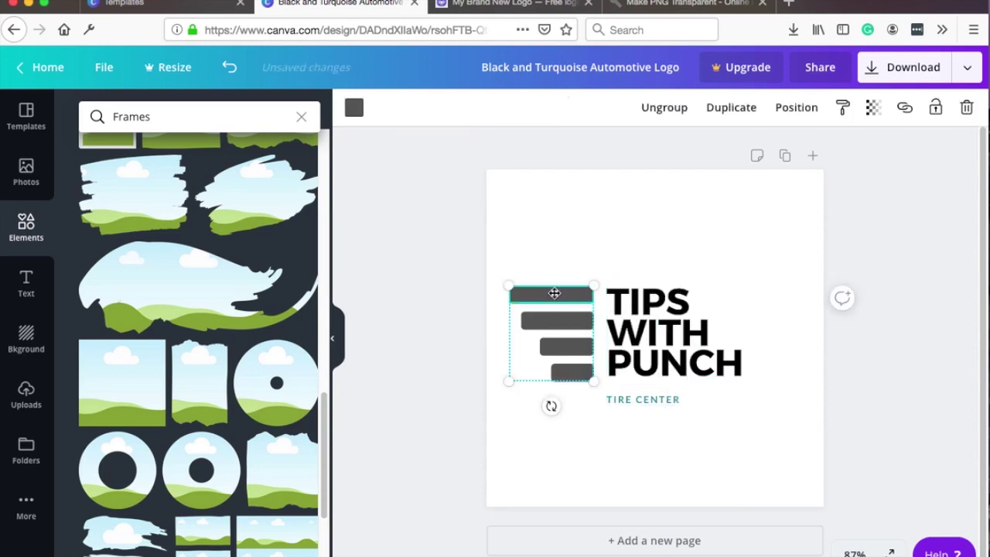
drag(555, 293, 495, 290)
drag(592, 380, 583, 359)
click(578, 294)
click(679, 398)
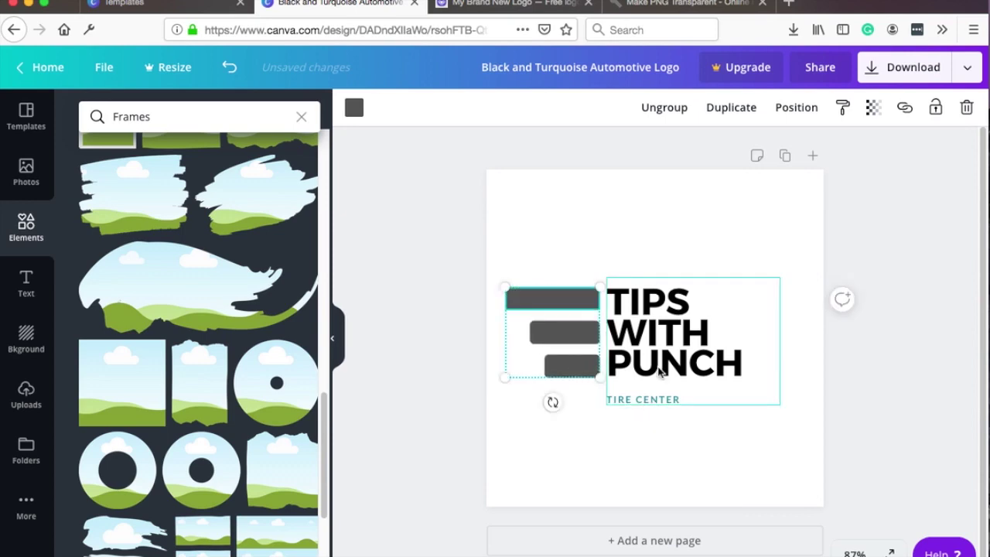
click(679, 399)
- Delete the small subtitle line beneath the TIPS WITH PUNCH heading
click(679, 399)
double_click(679, 399)
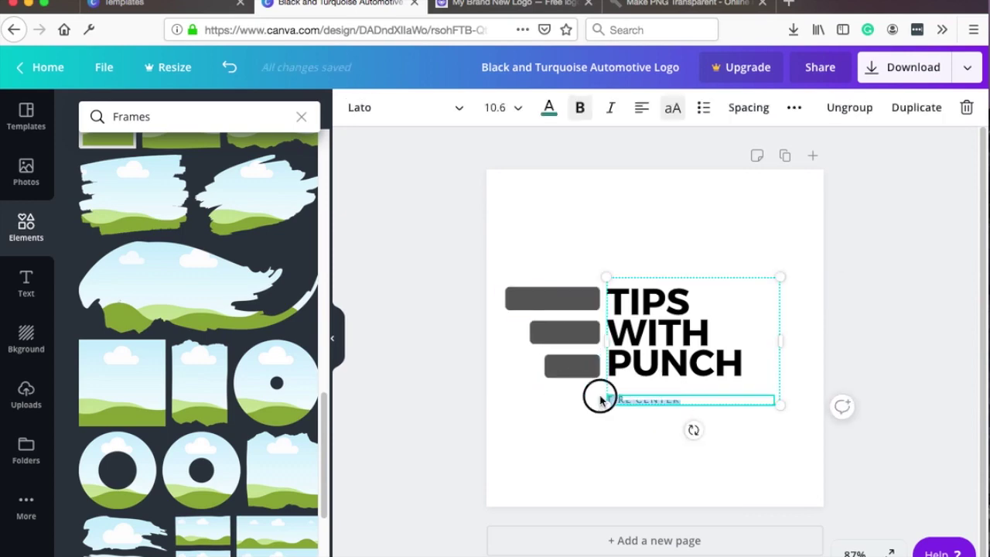
text(UTORIA)
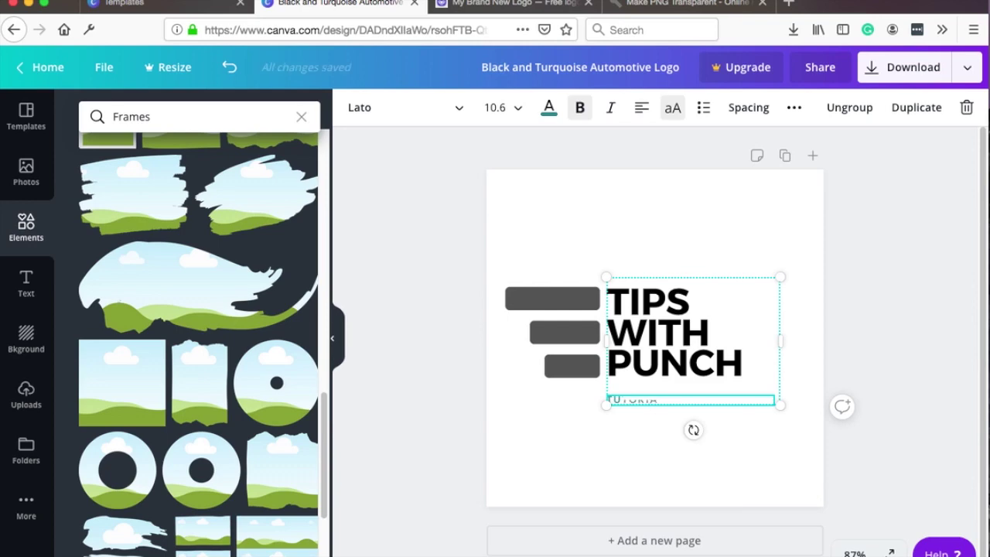
text(WEBSITE)
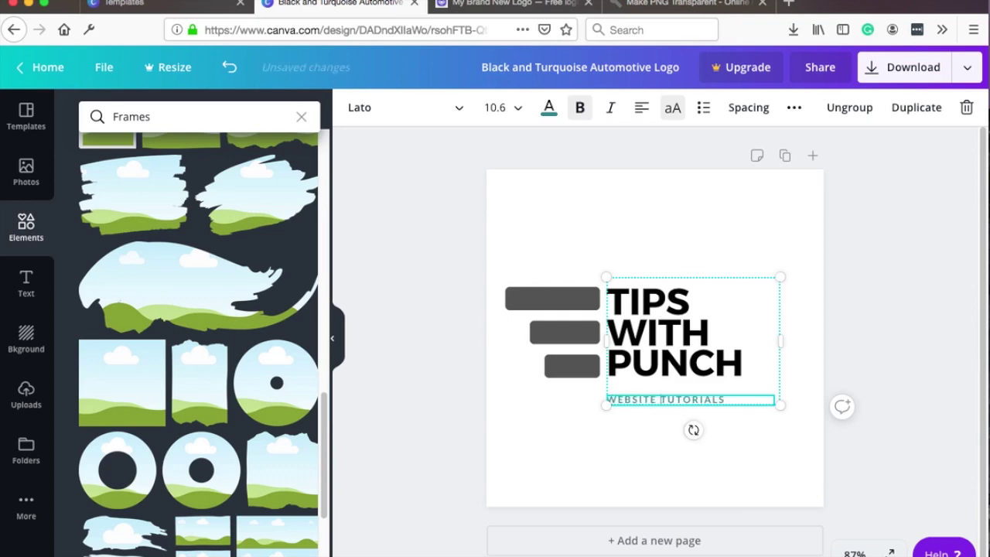
drag(658, 397, 654, 382)
key(ctrl+z)
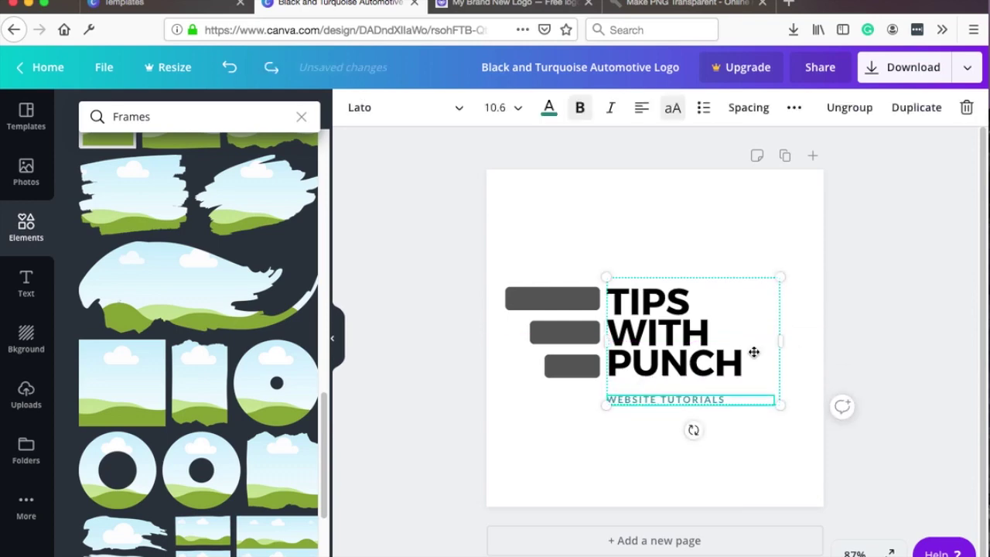
click(620, 238)
click(643, 401)
key(Delete)
click(747, 317)
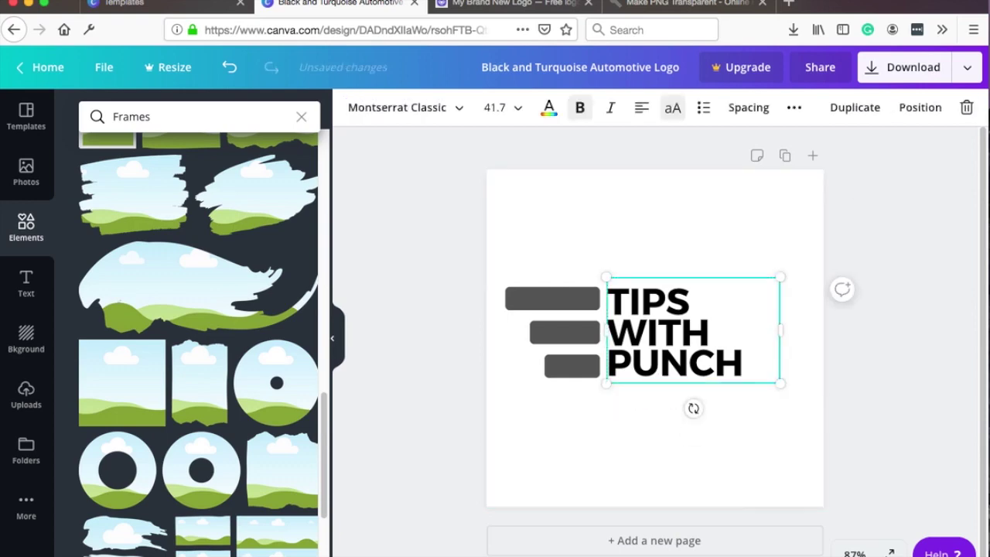
click(649, 234)
- Enlarge the bars and heading together and centre them on the page
drag(548, 267, 851, 250)
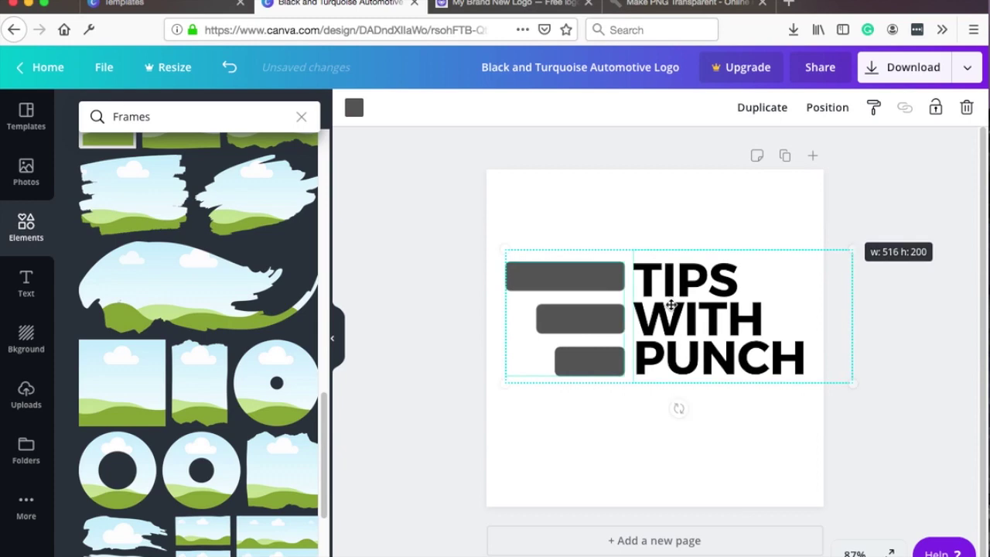
drag(686, 304, 685, 323)
click(722, 236)
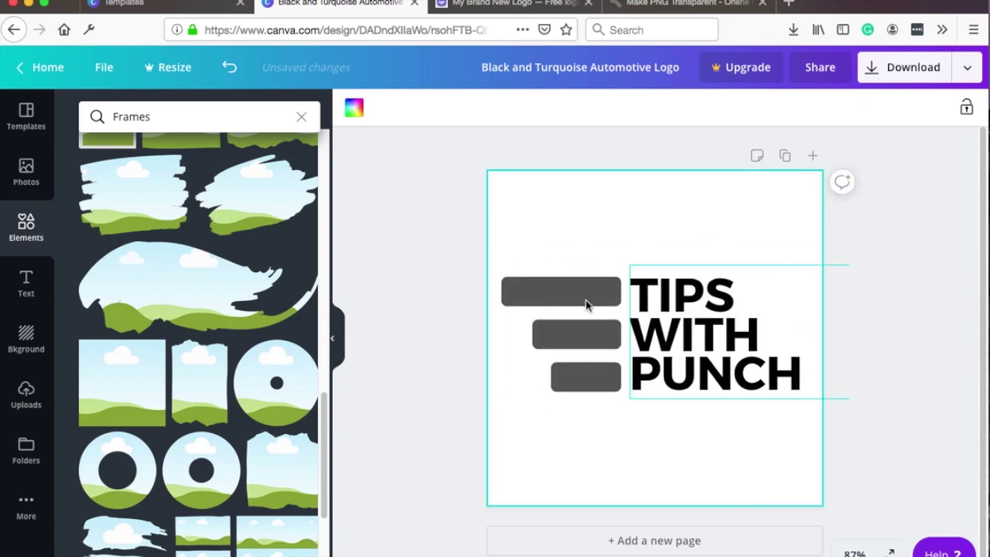
click(568, 298)
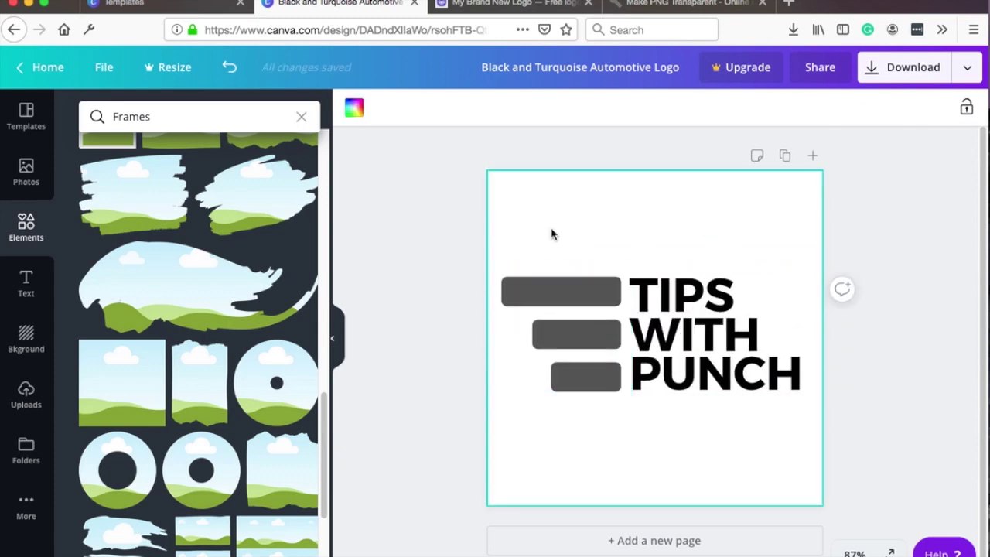
drag(521, 225, 965, 267)
- Colour the top and bottom bars blue
click(965, 266)
click(541, 287)
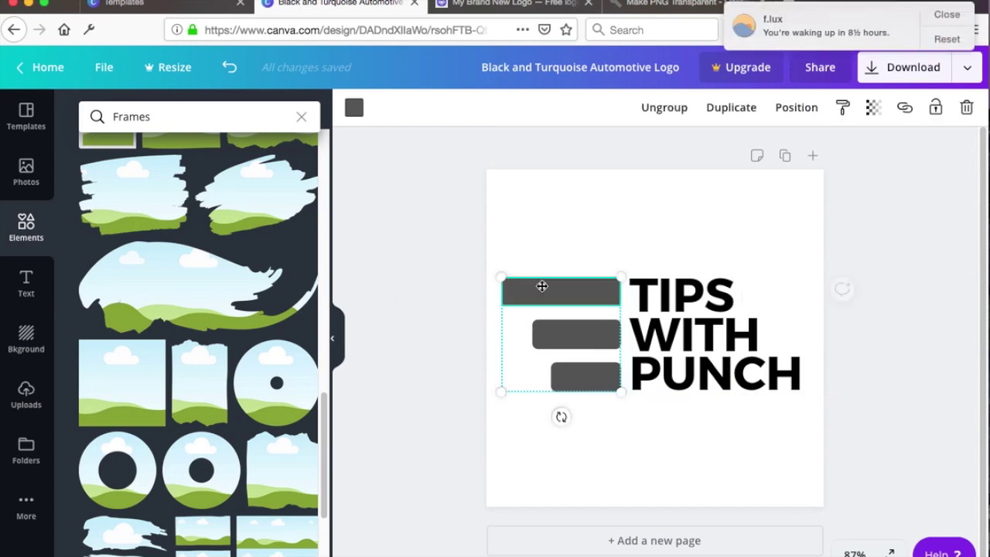
click(354, 108)
click(255, 281)
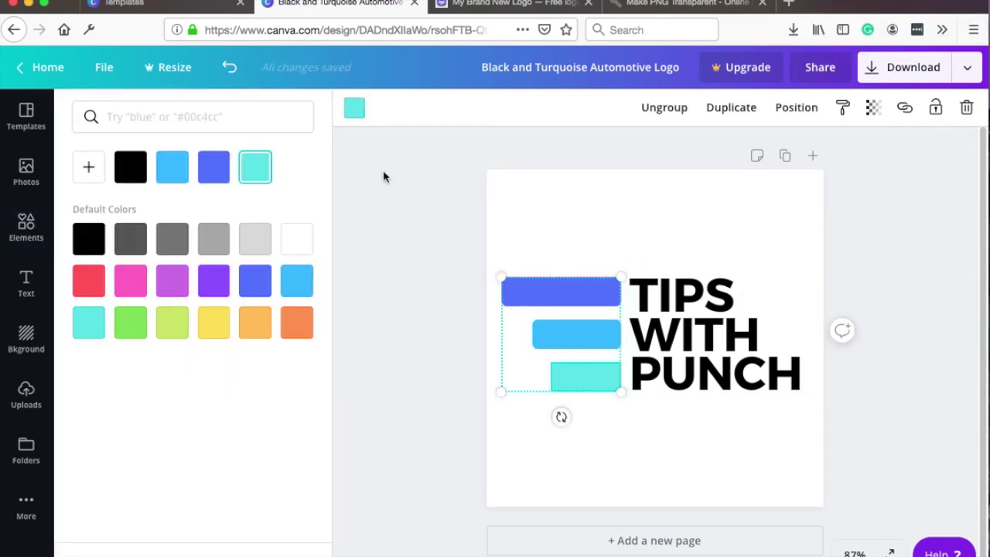
click(296, 322)
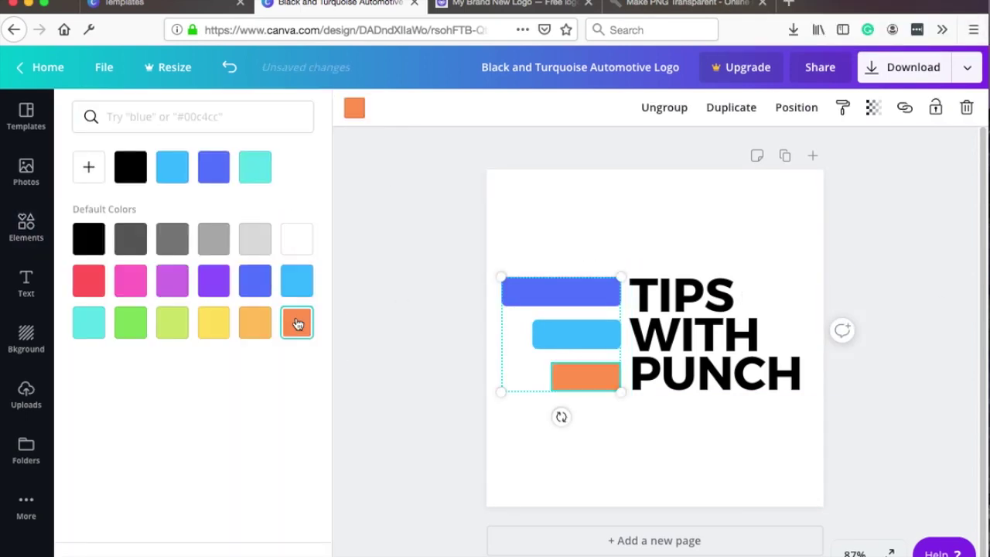
click(130, 237)
click(252, 281)
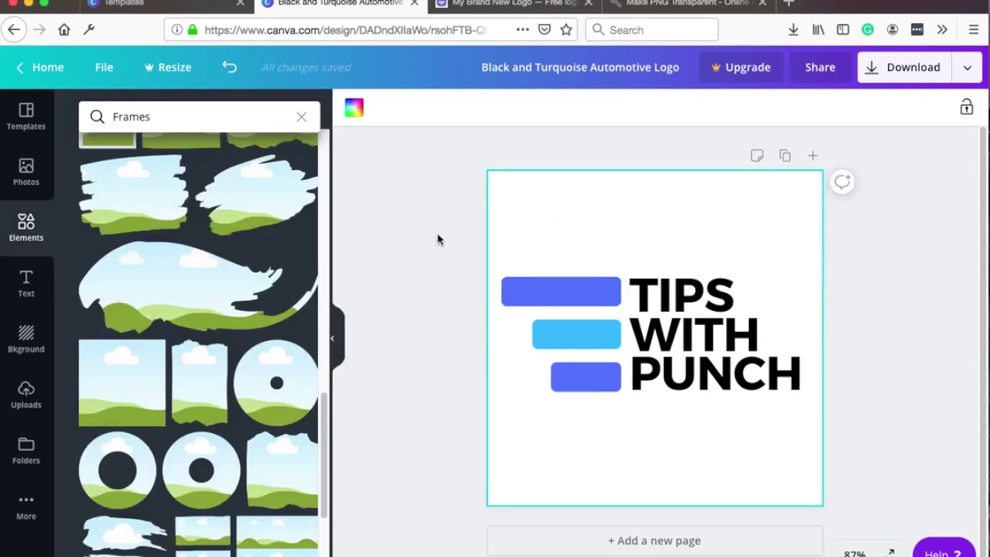
- Ungroup the bars and widen the bottom bar to 178 to match the top bar
click(512, 371)
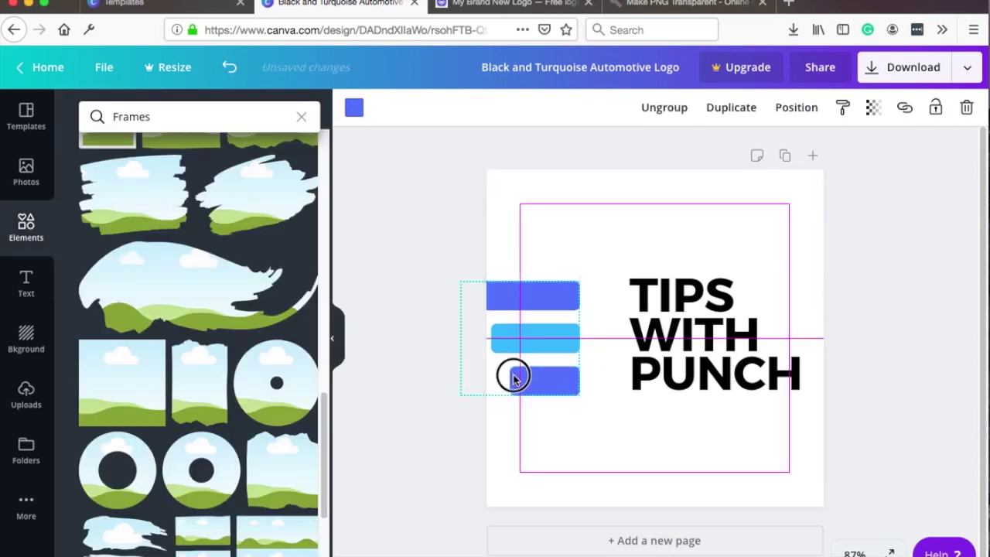
click(577, 243)
click(569, 289)
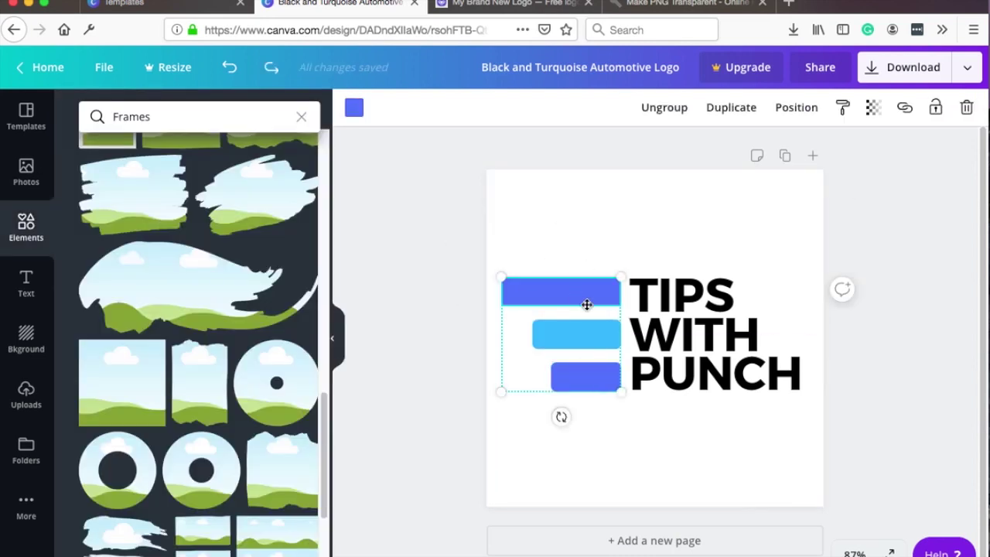
click(684, 113)
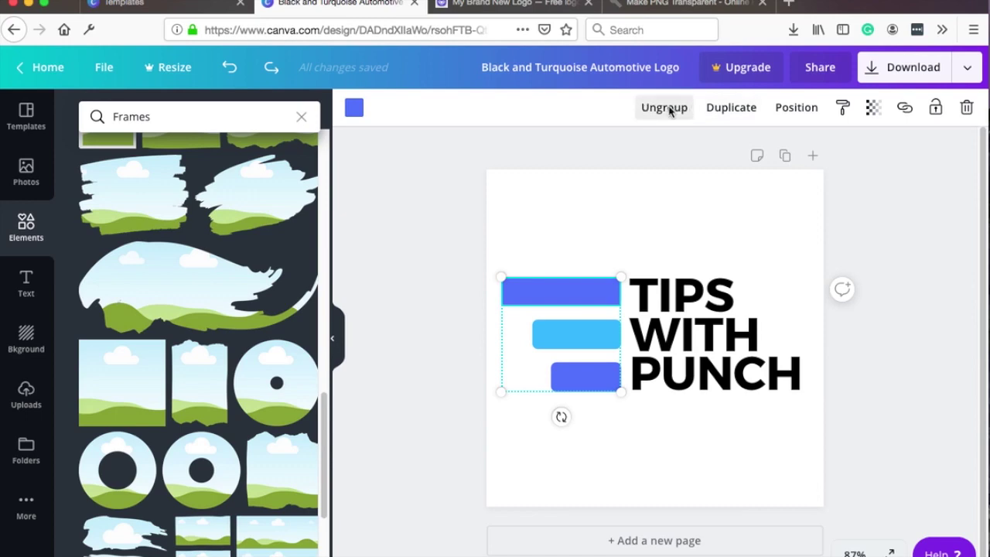
click(575, 376)
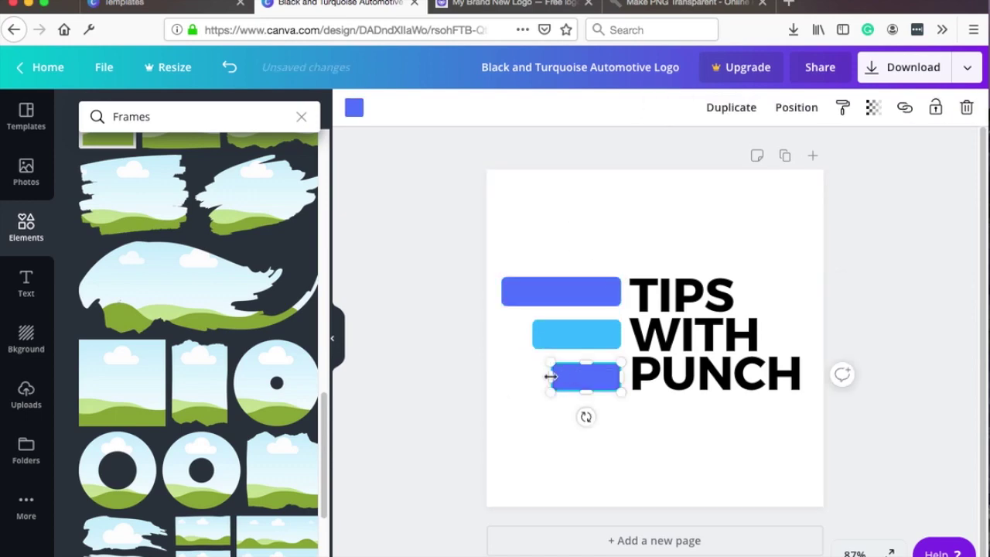
drag(550, 375, 501, 375)
click(746, 210)
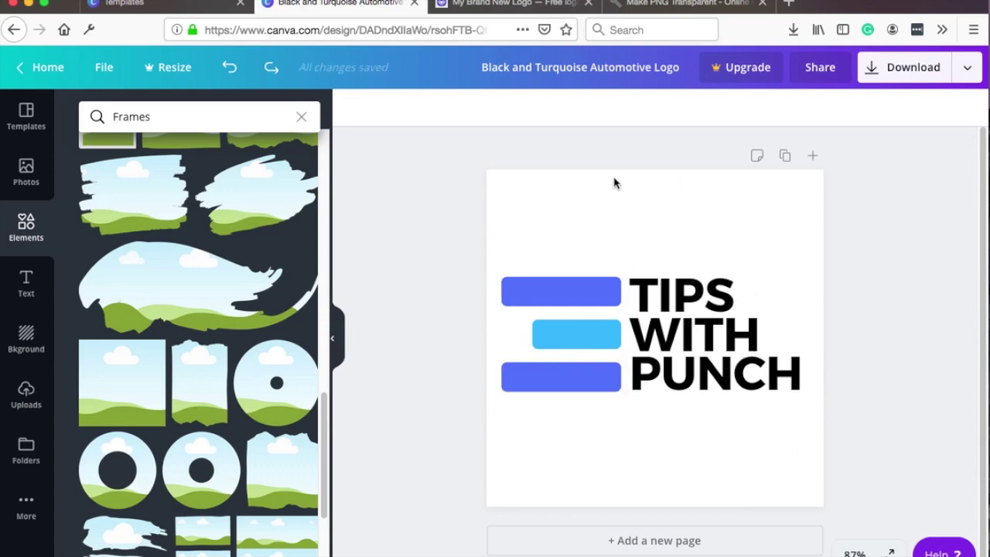
click(928, 74)
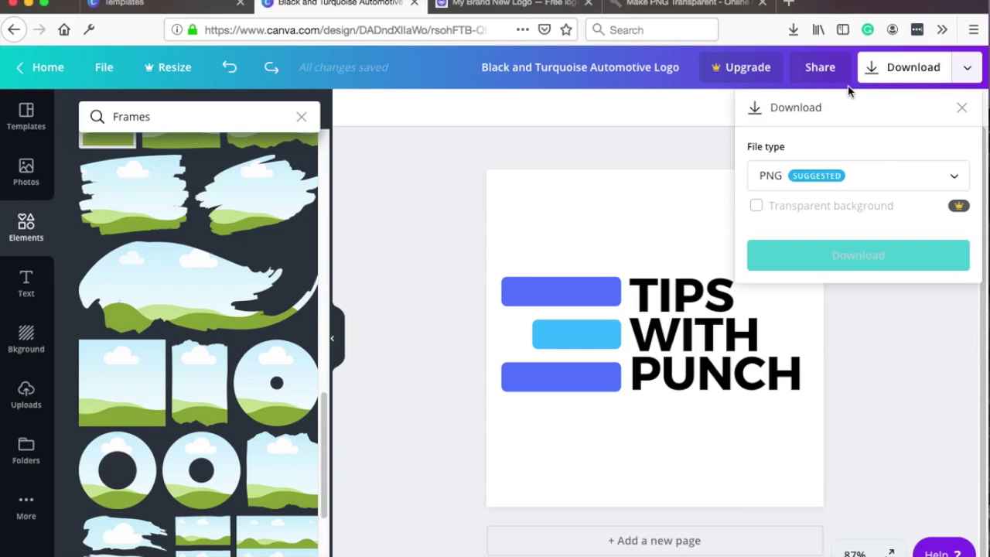
click(795, 181)
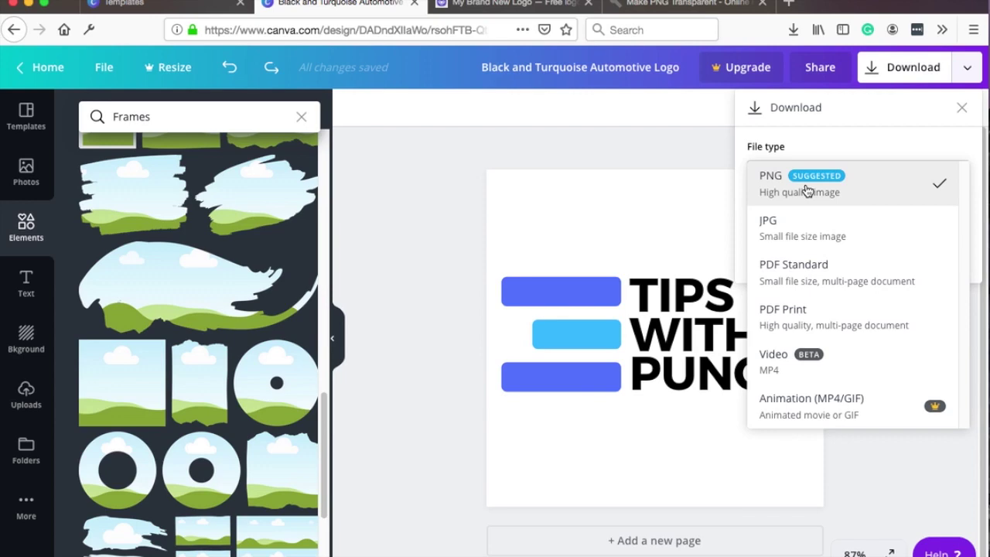
click(808, 188)
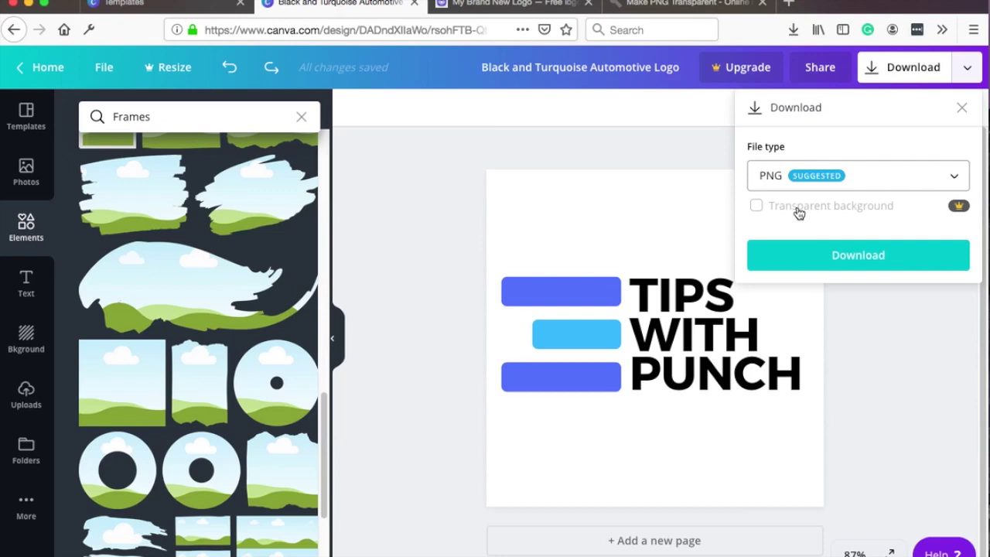
click(831, 255)
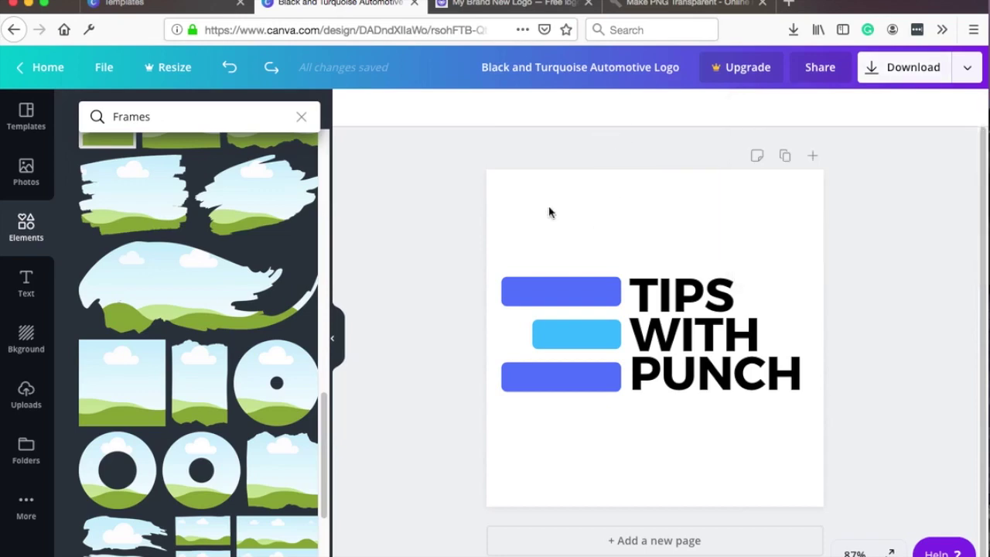
- Change the page background colour to red
click(505, 192)
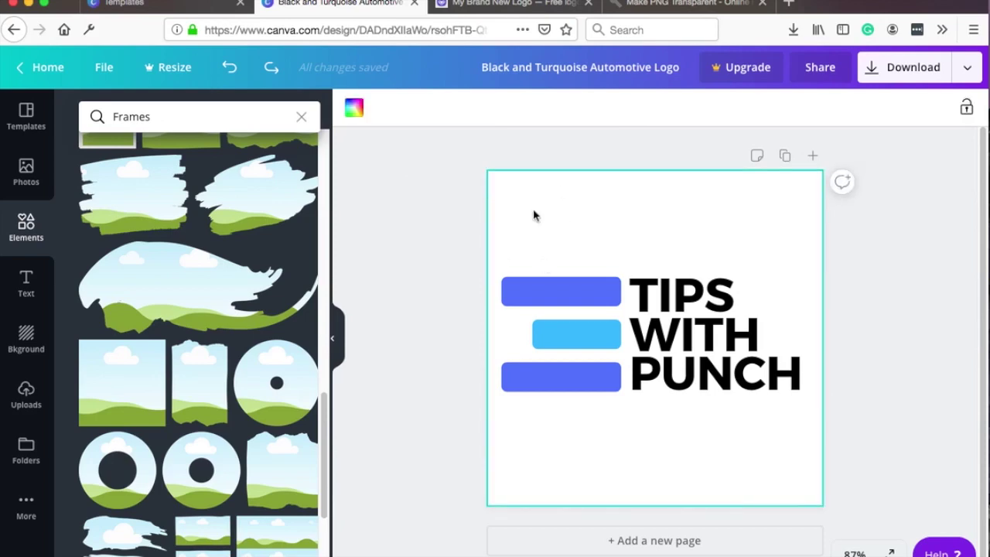
click(354, 111)
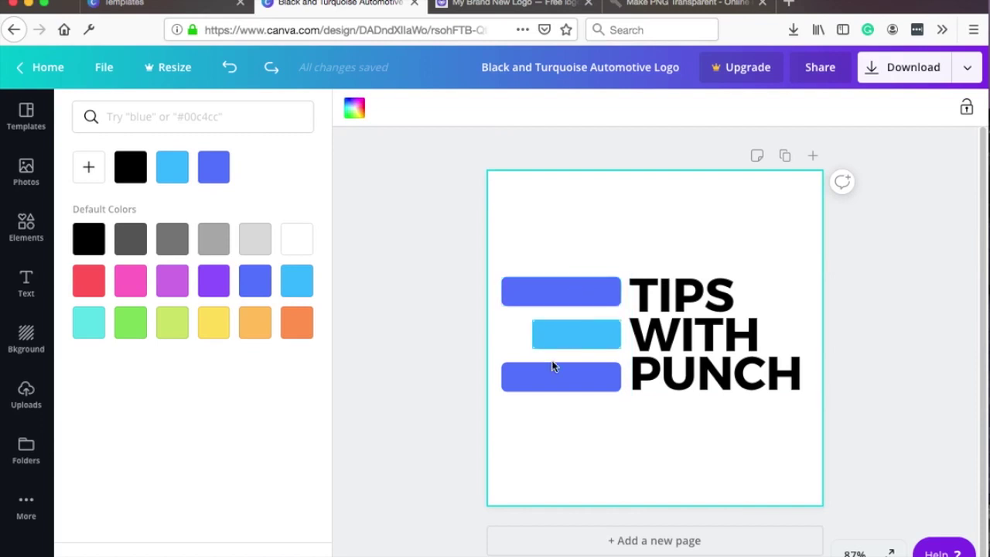
click(88, 281)
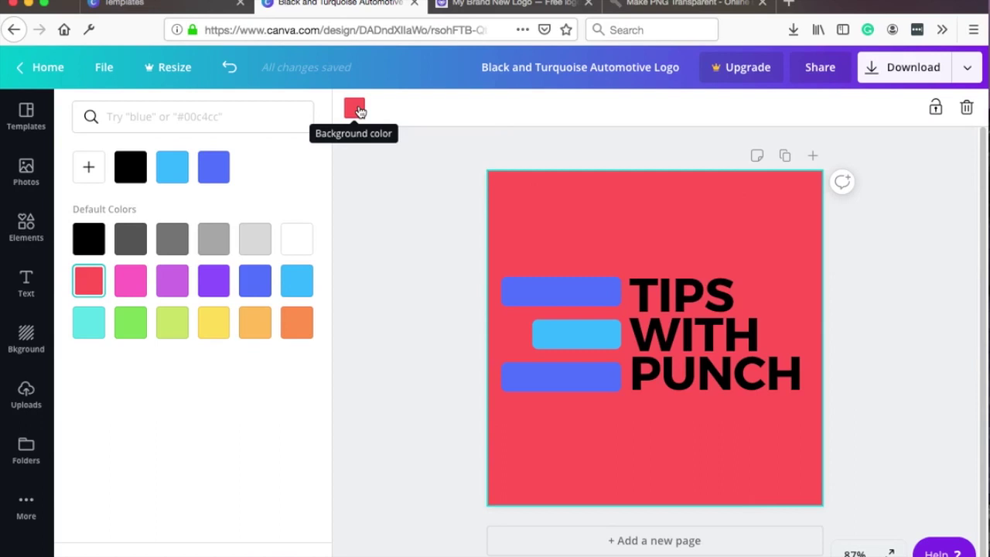
click(464, 143)
- Download the logo design as a PNG file and save it to disk
click(909, 68)
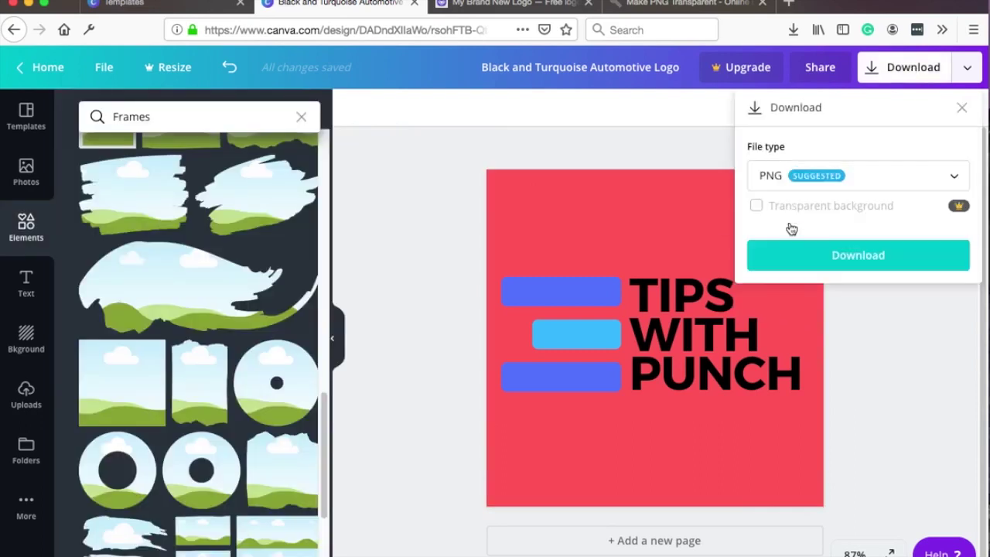
click(804, 176)
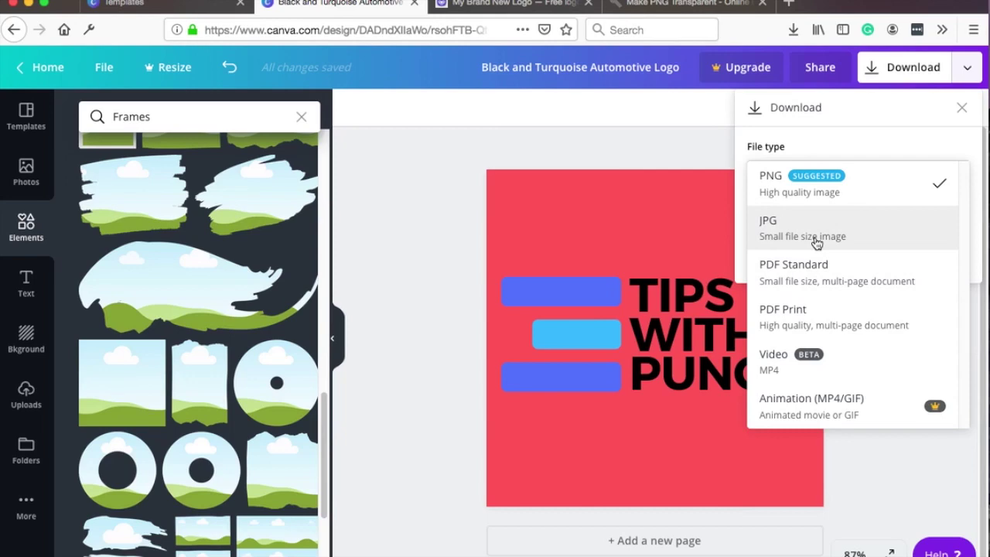
click(804, 189)
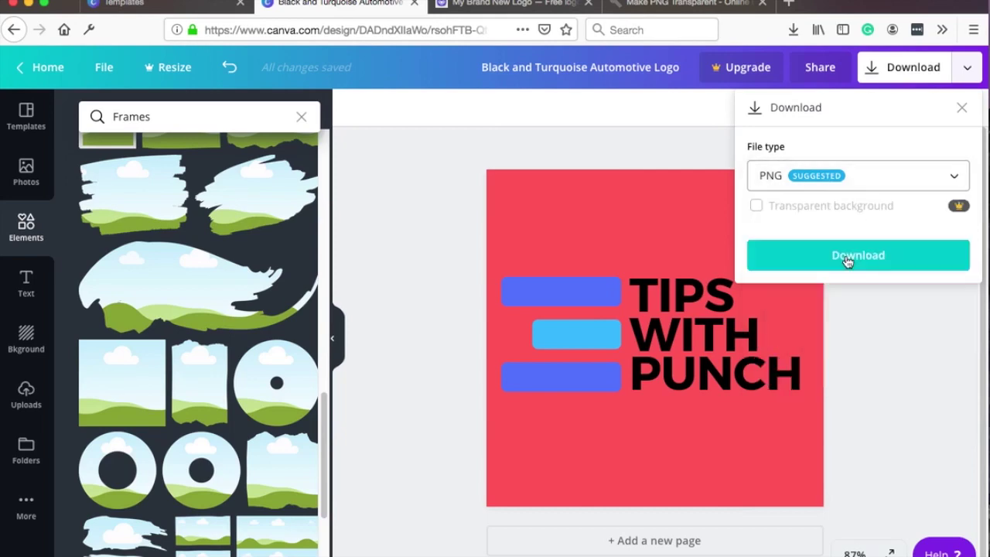
click(841, 255)
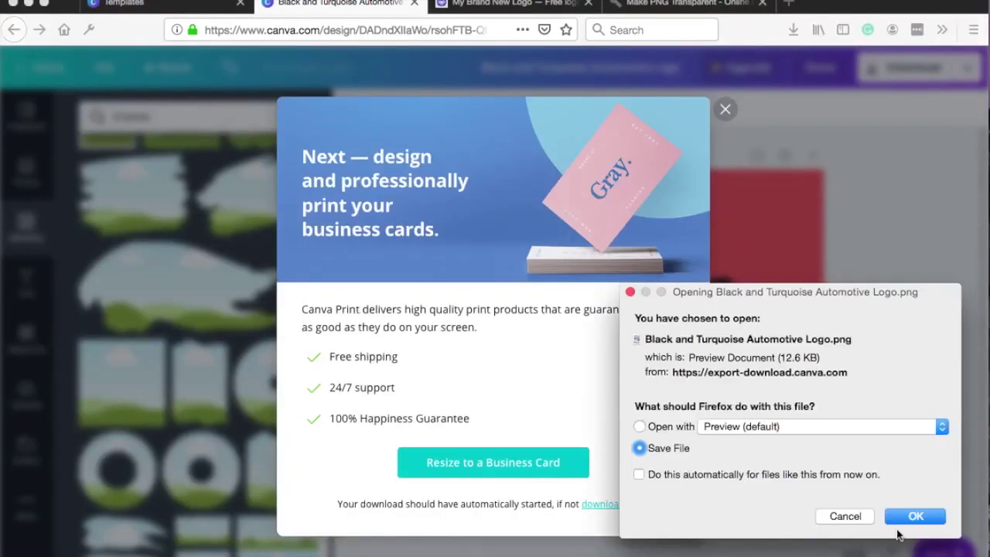
click(905, 515)
click(725, 109)
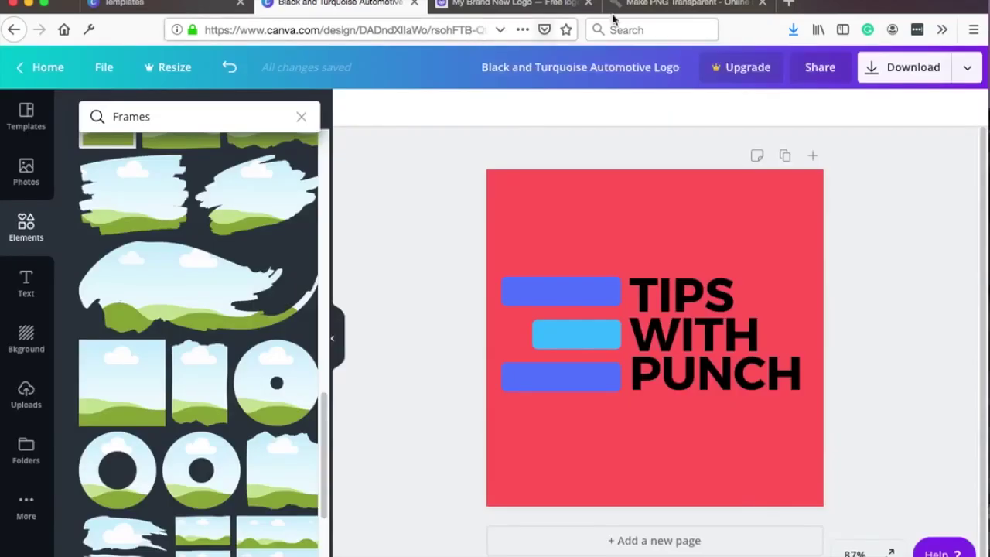
click(652, 6)
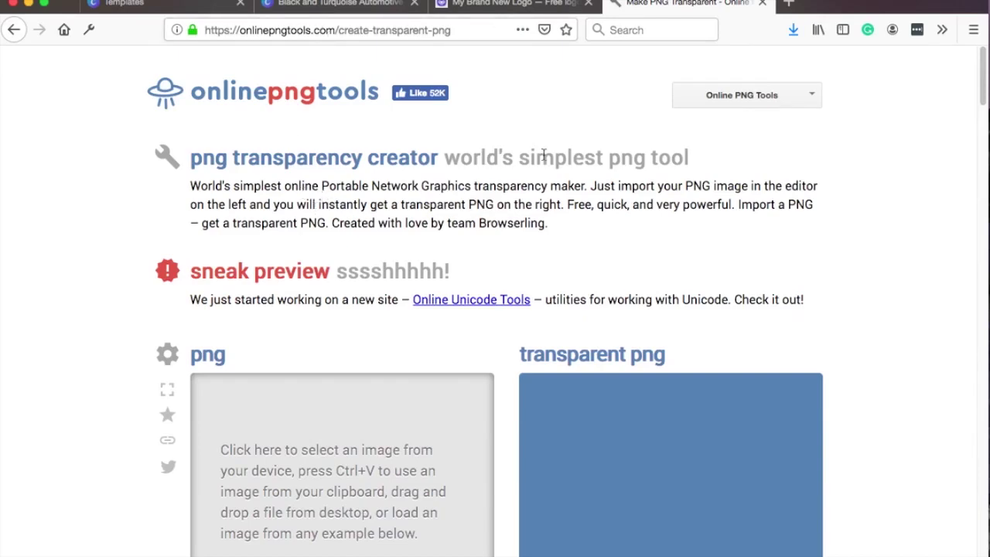
- Import Black and Turquoise Automotive Logo.png into the PNG transparency tool
scroll(455, 245, down, 5)
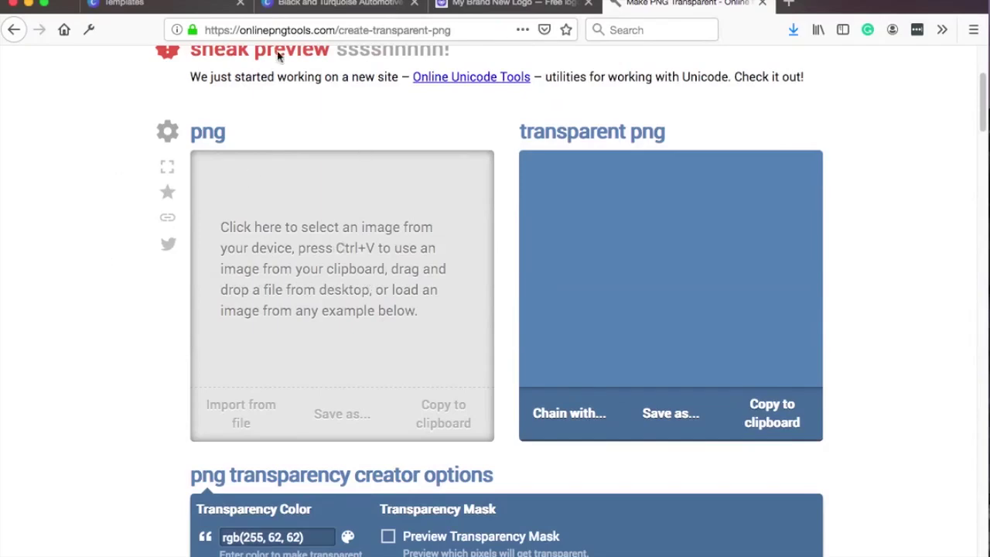
click(258, 253)
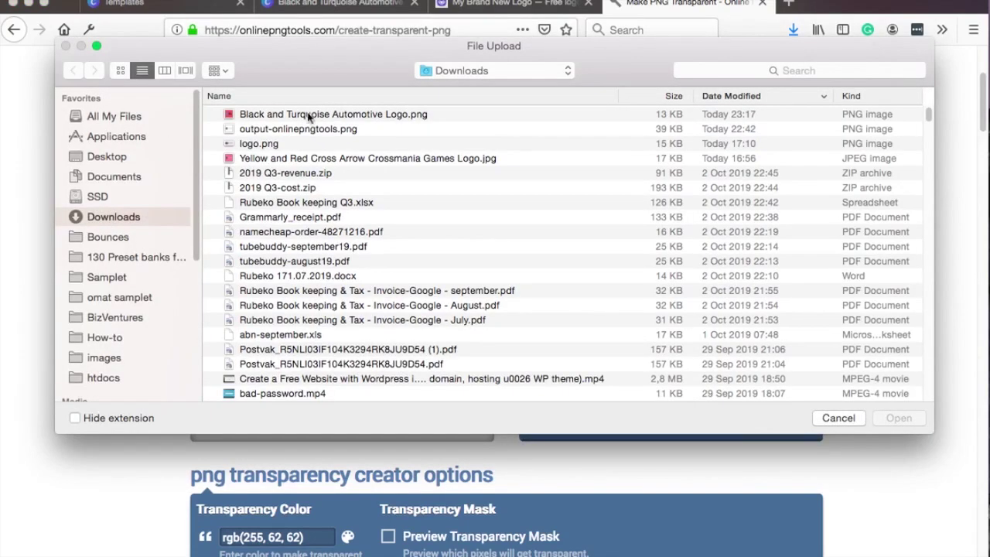
click(294, 116)
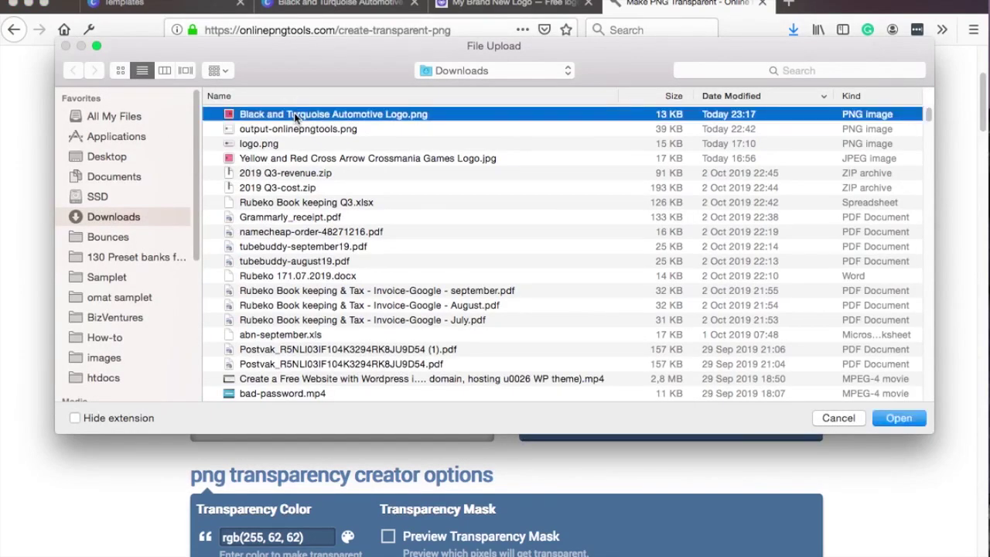
click(889, 417)
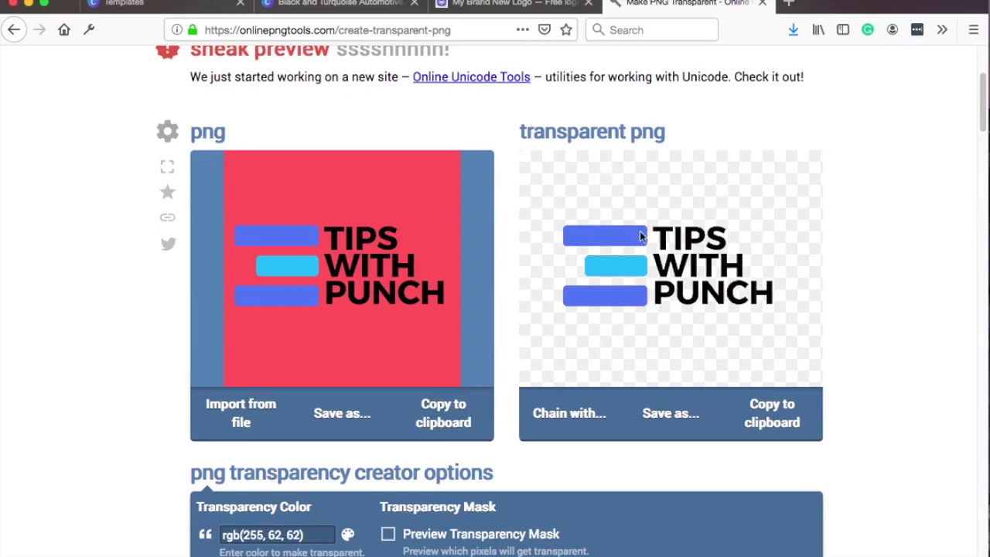
- Set the transparency colour to rgb(237, 95, 95) to remove the red background
scroll(901, 300, down, 3)
scroll(784, 166, down, 1)
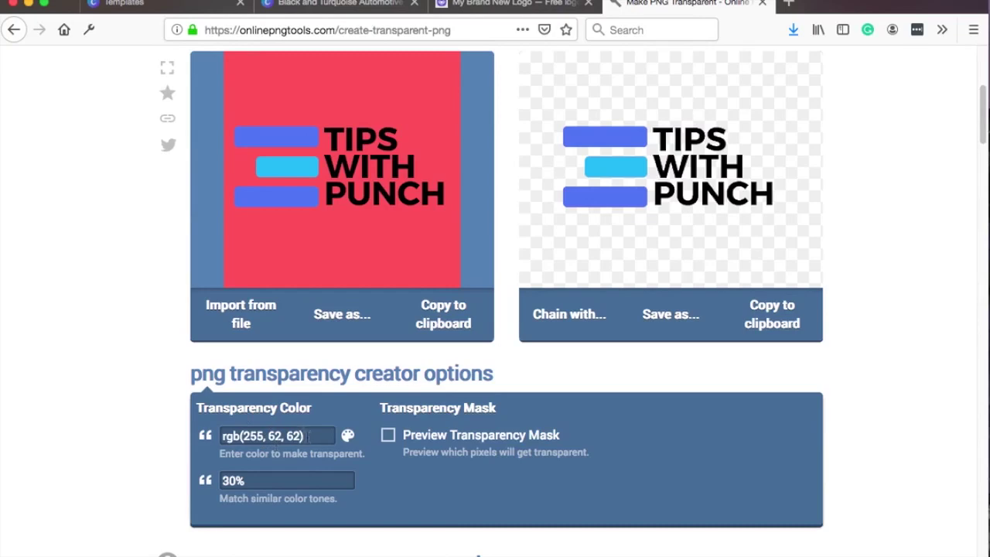
click(347, 438)
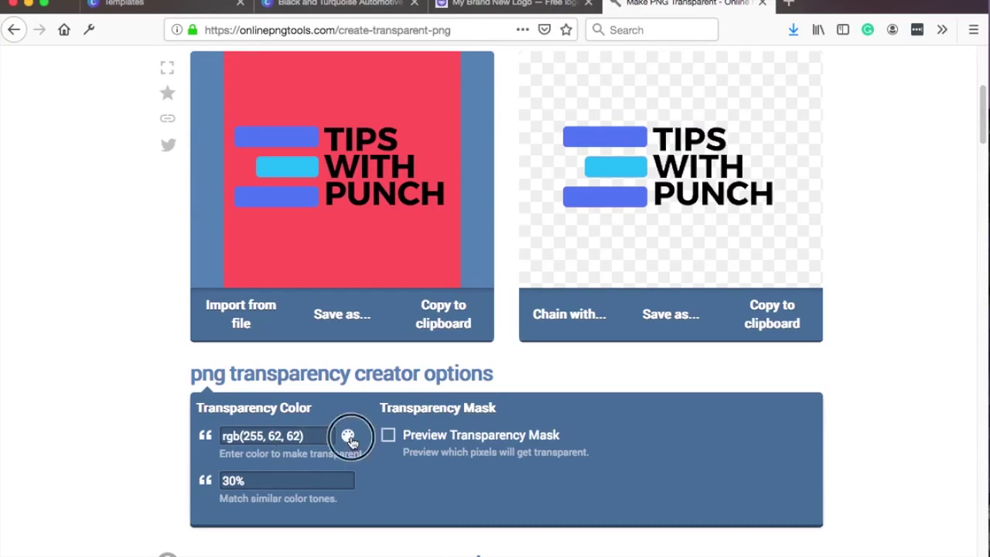
click(608, 164)
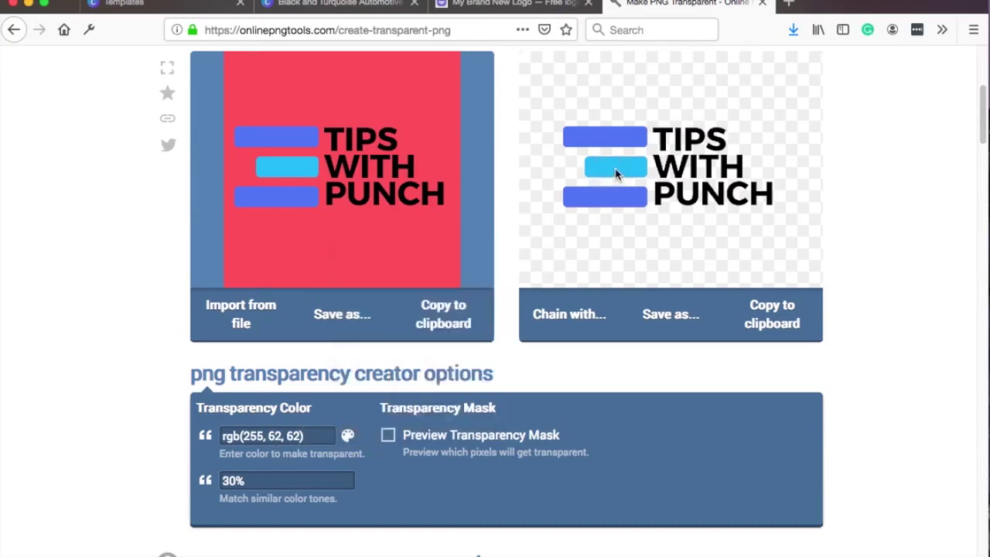
click(348, 438)
click(424, 264)
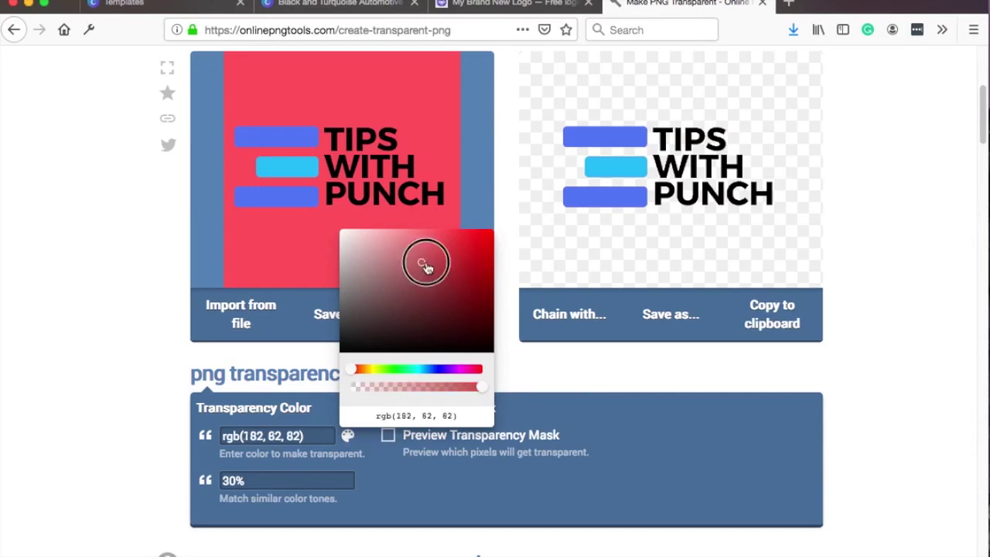
drag(425, 264, 429, 234)
click(338, 423)
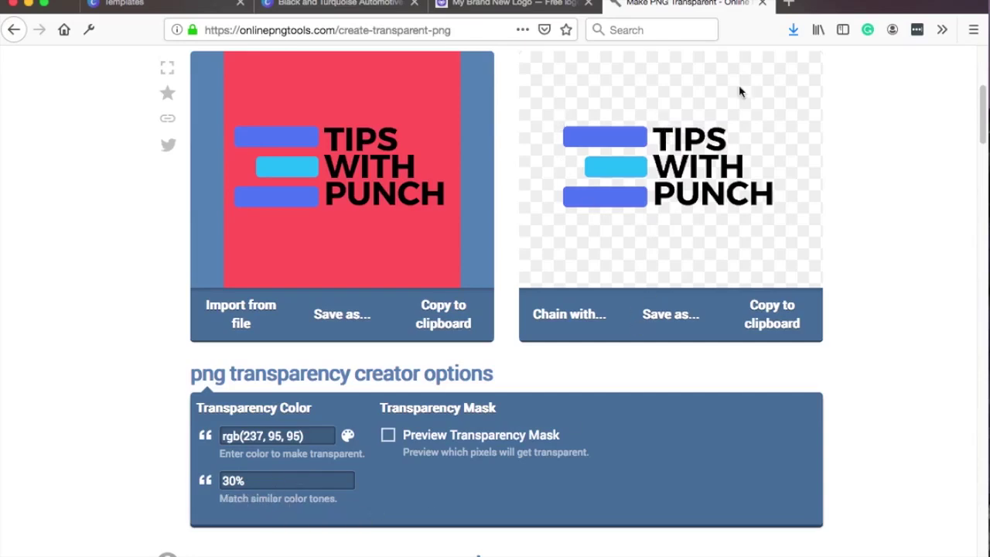
- Download the transparent PNG and open it from the browser's downloads
click(665, 314)
click(577, 309)
click(794, 30)
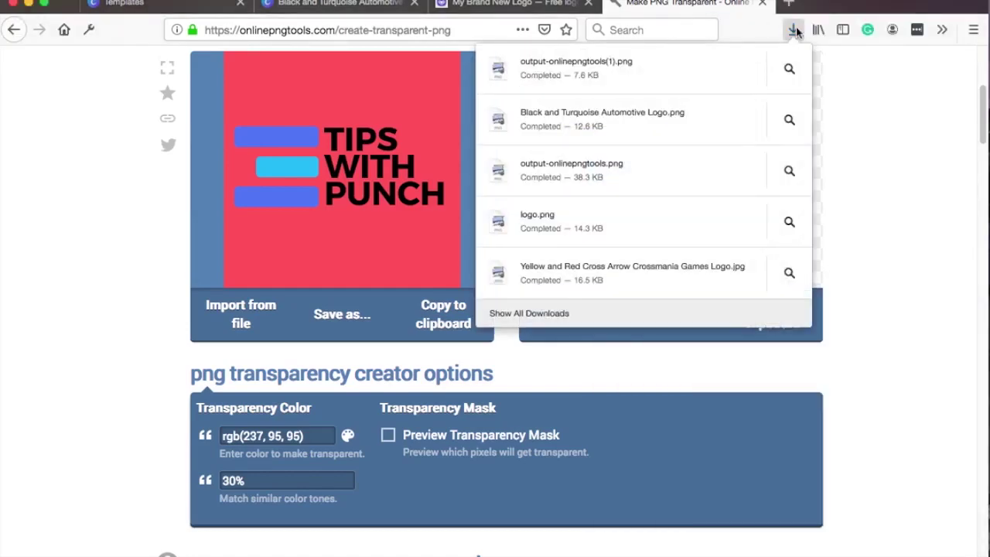
click(541, 71)
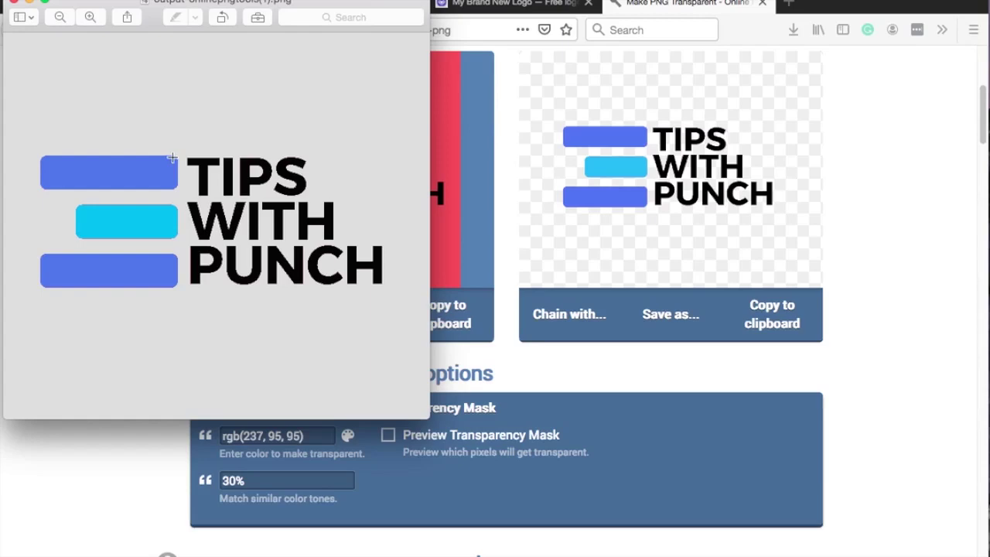
drag(112, 4, 142, 13)
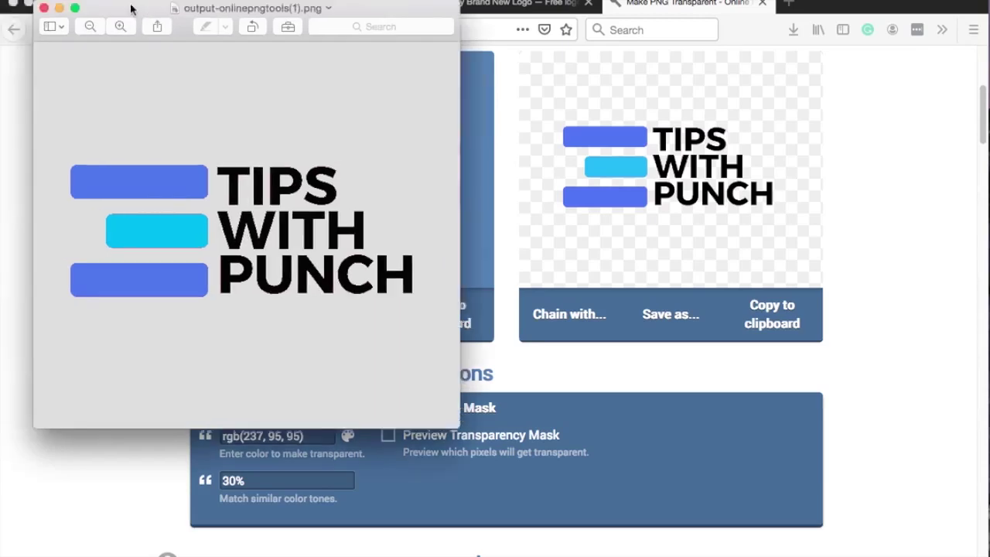
click(91, 29)
click(90, 28)
click(90, 28)
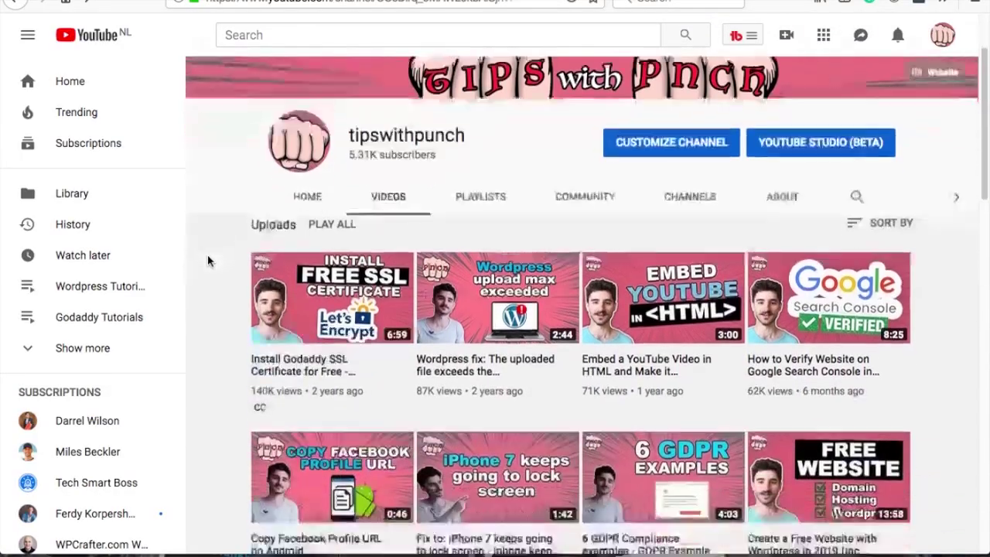
scroll(207, 261, down, 8)
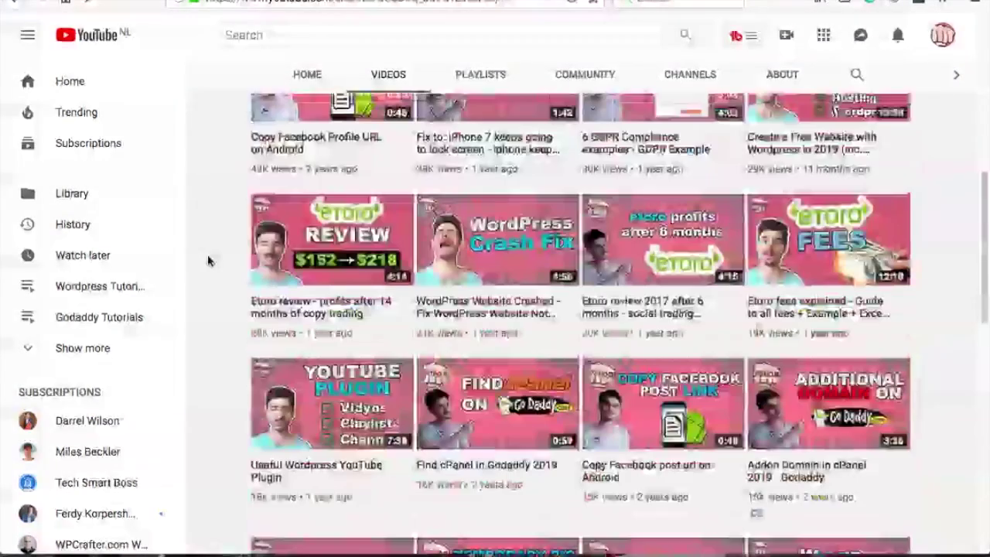
scroll(208, 261, down, 5)
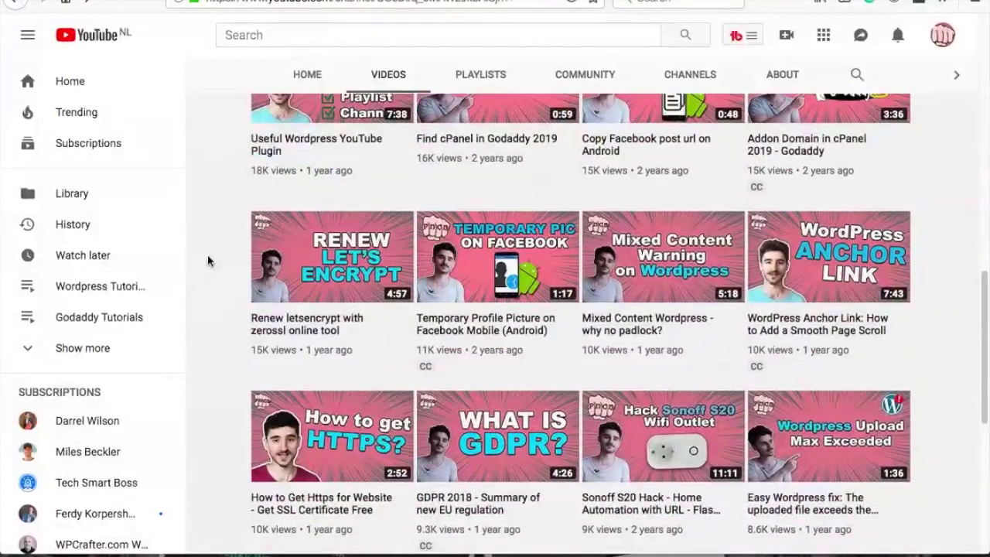
scroll(208, 261, down, 5)
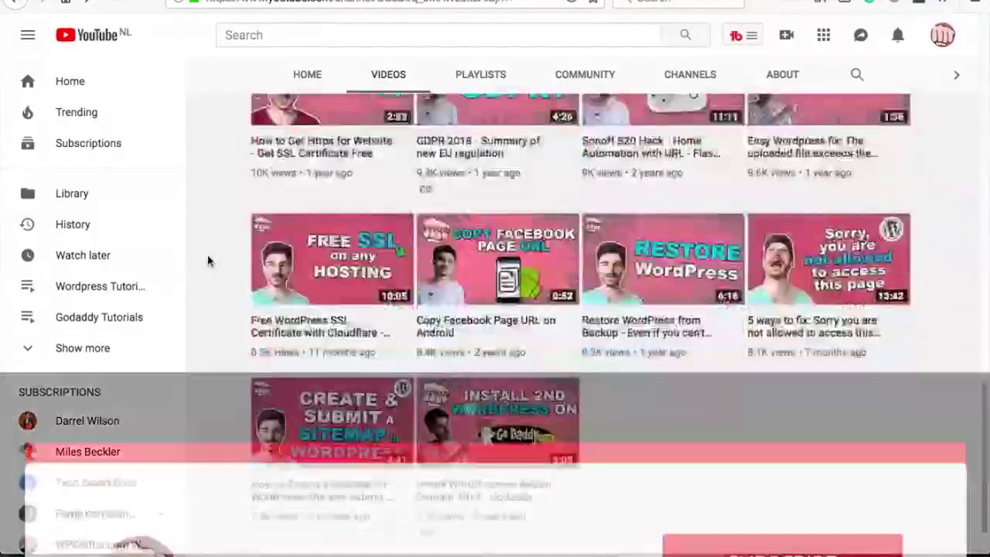
scroll(207, 262, down, 8)
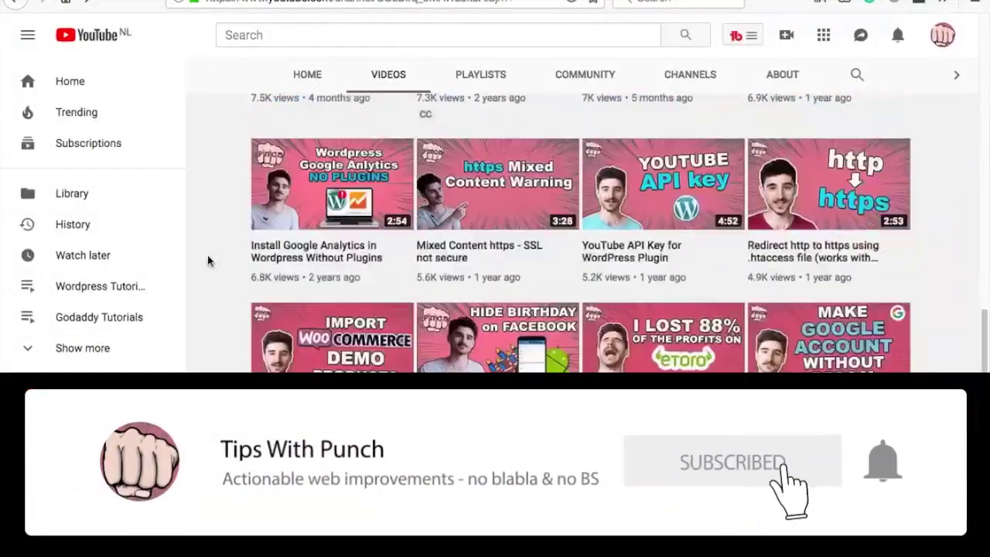
scroll(207, 261, down, 8)
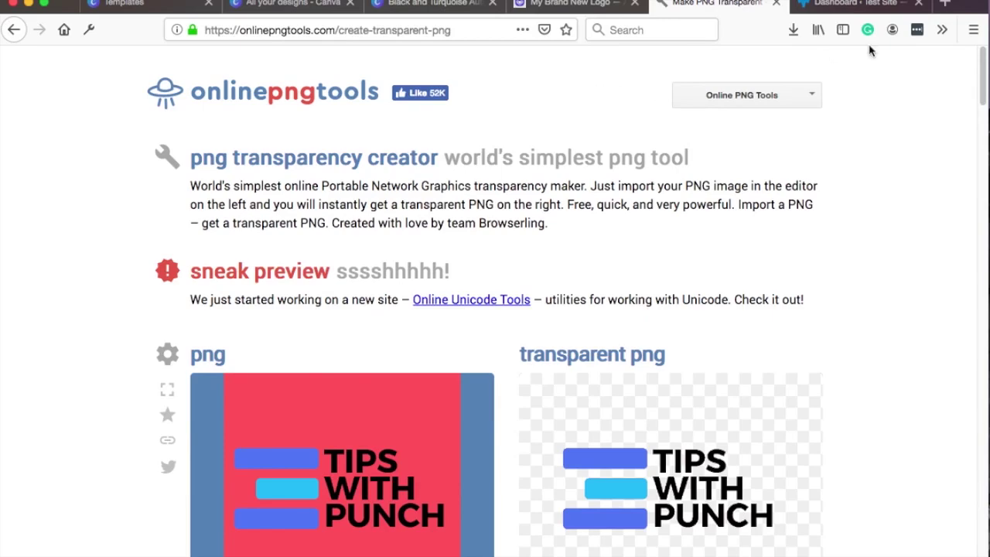
- Upload output-onlinepngtools(1).png from Downloads via Media > Add New
click(853, 4)
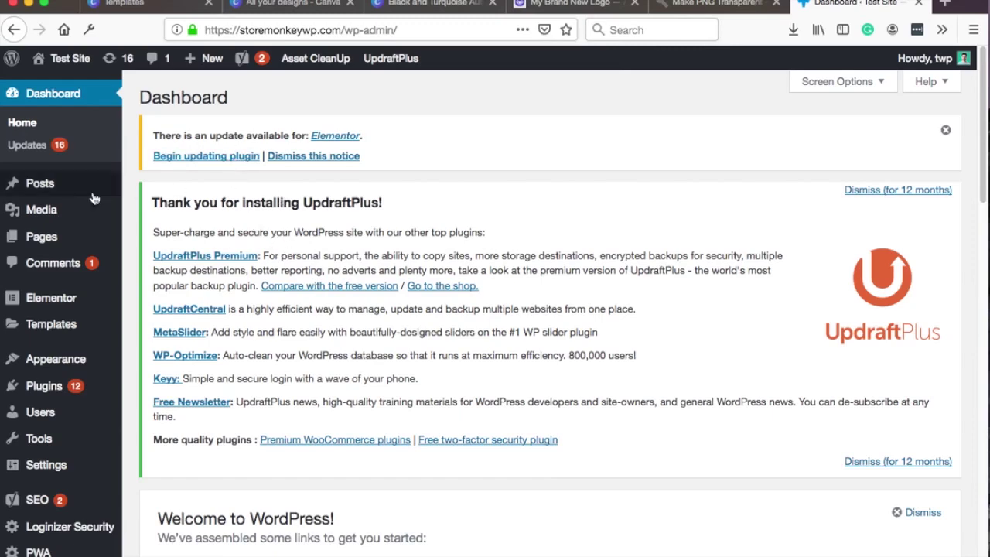
mouse_move(42, 214)
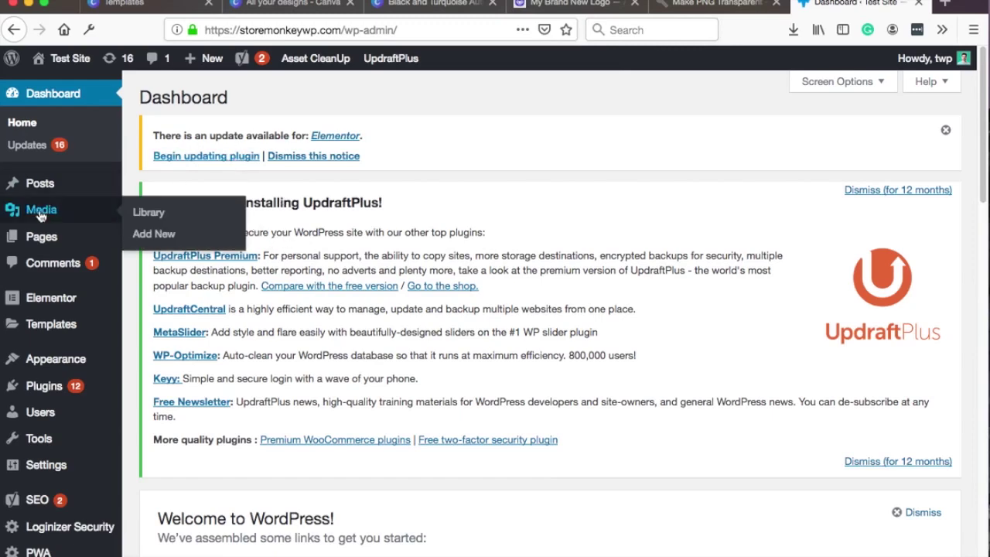
click(175, 235)
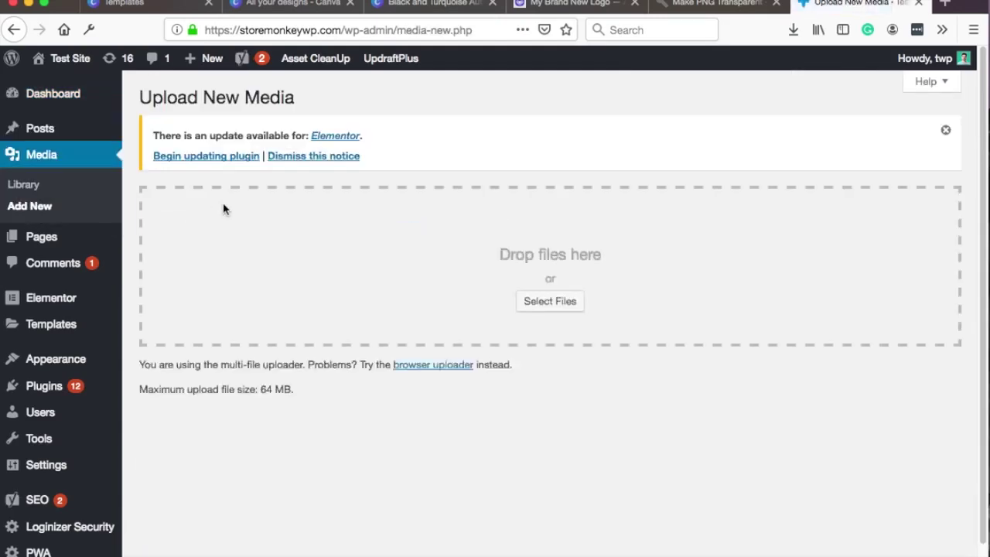
click(550, 301)
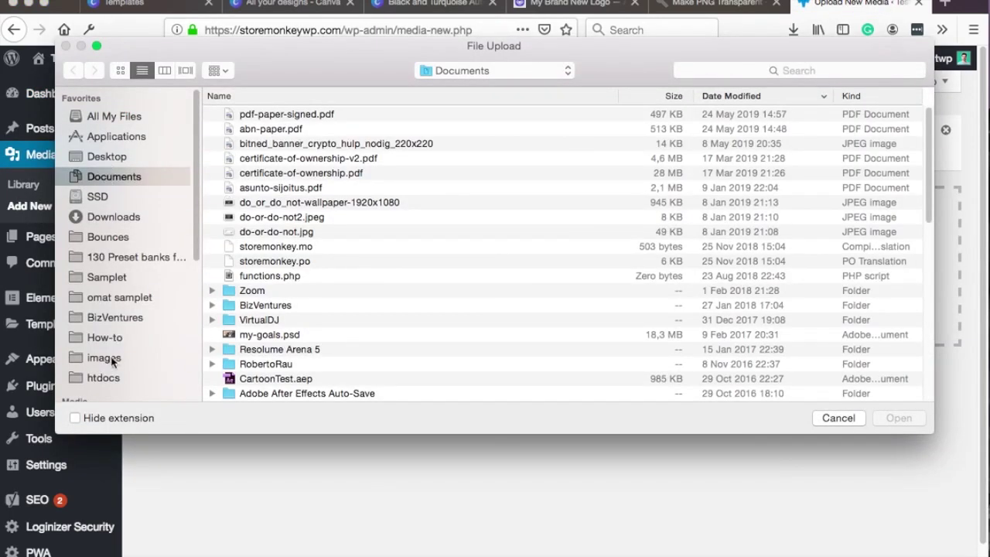
click(113, 217)
click(270, 114)
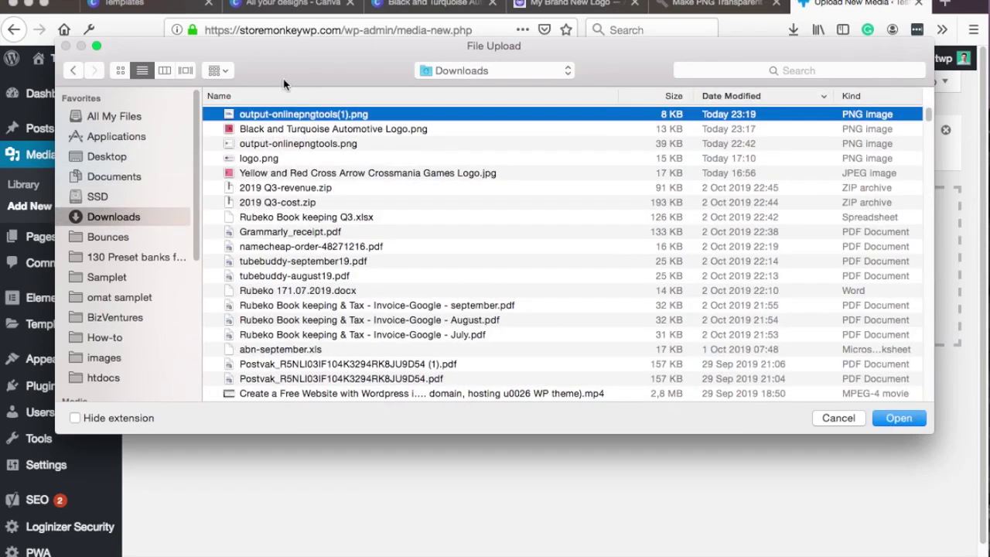
key(Return)
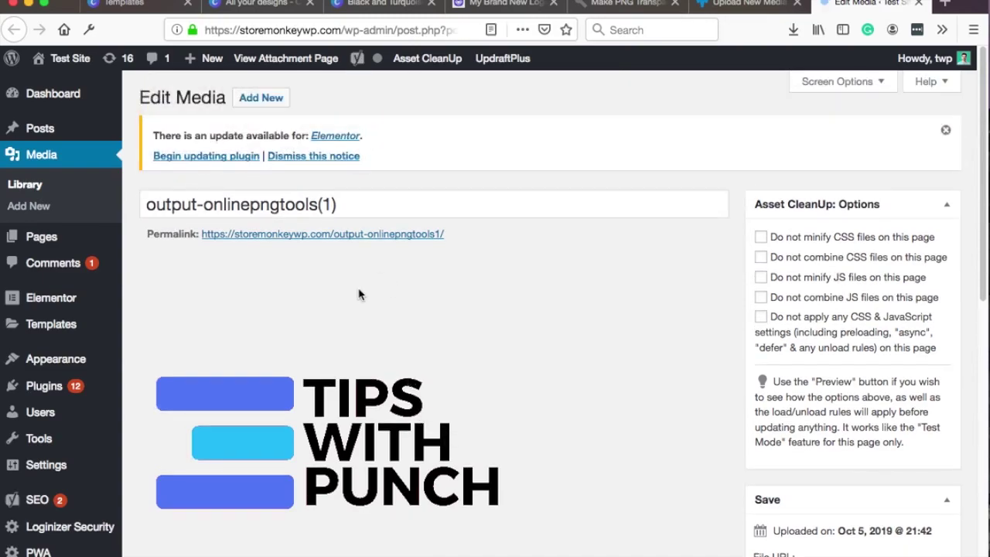
- Crop the logo image to 500×188, trimming the empty space above and below
scroll(372, 302, down, 3)
scroll(372, 301, up, 1)
scroll(373, 302, down, 5)
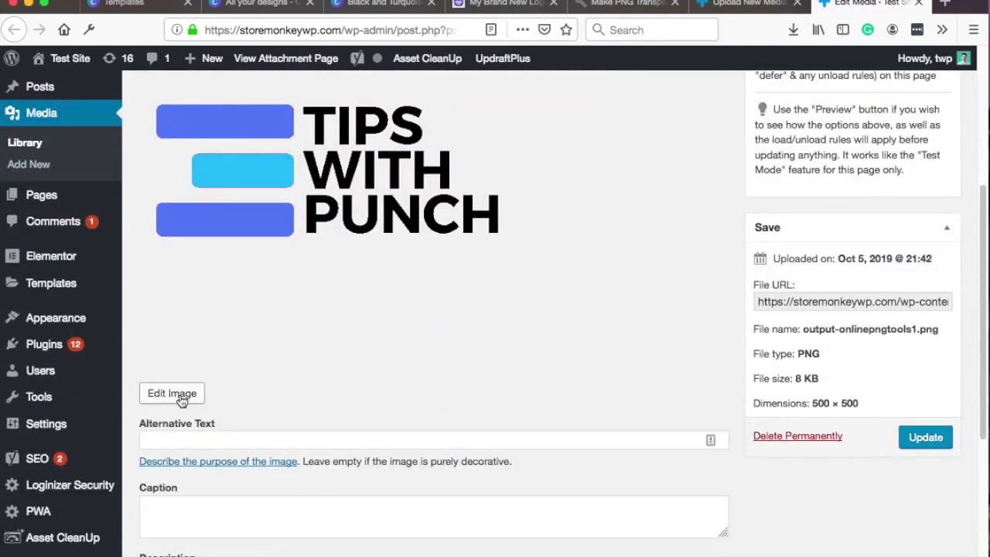
click(183, 398)
scroll(304, 193, up, 3)
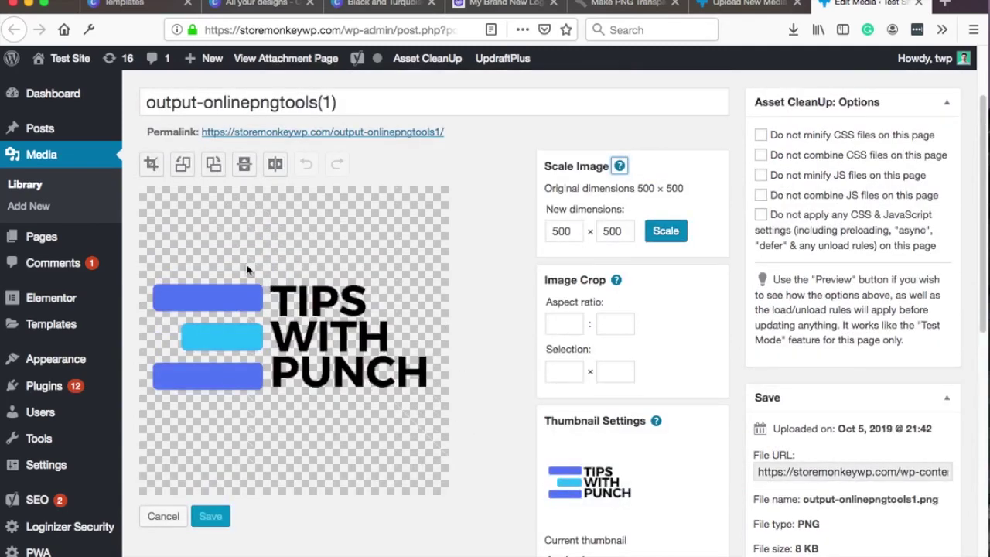
click(152, 169)
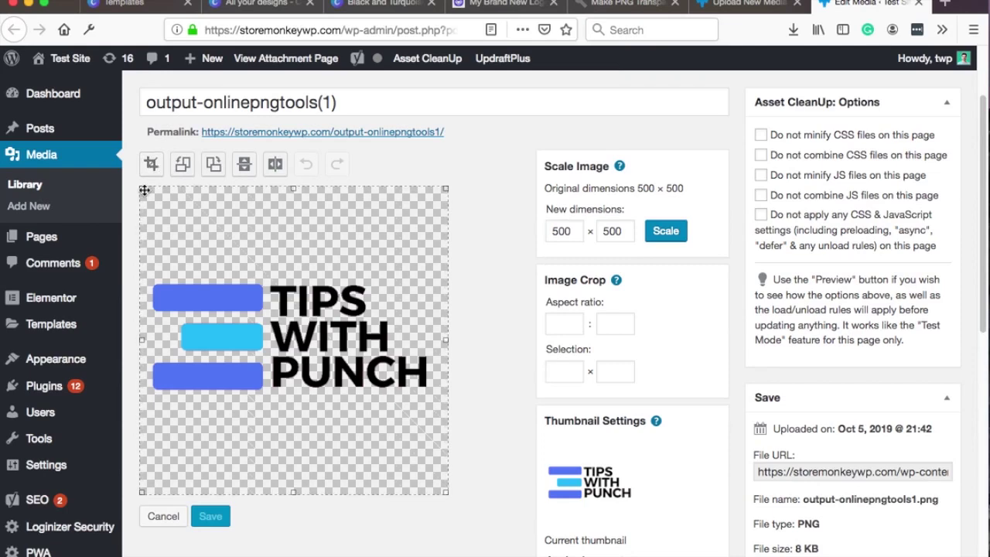
click(144, 206)
drag(146, 213, 127, 283)
drag(299, 495, 294, 398)
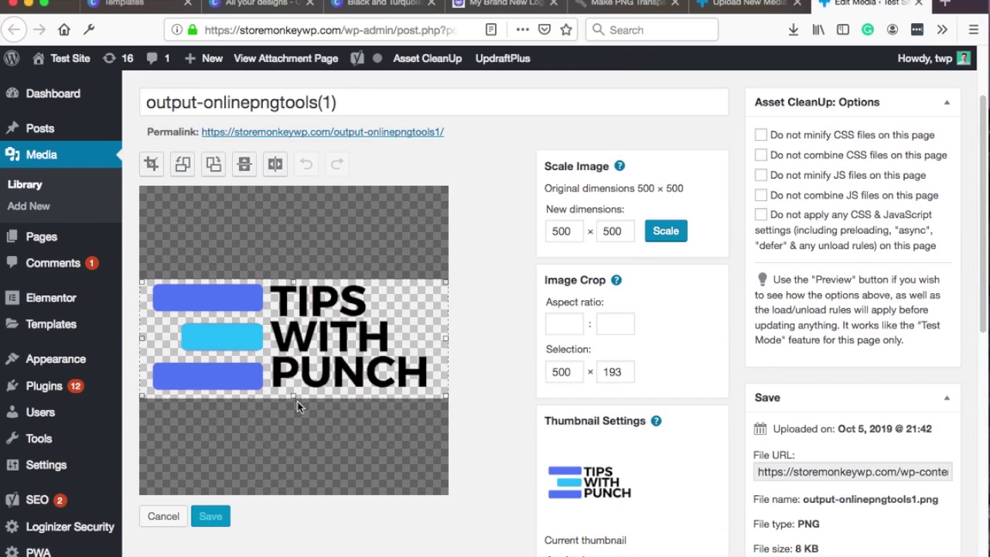
drag(291, 399, 290, 394)
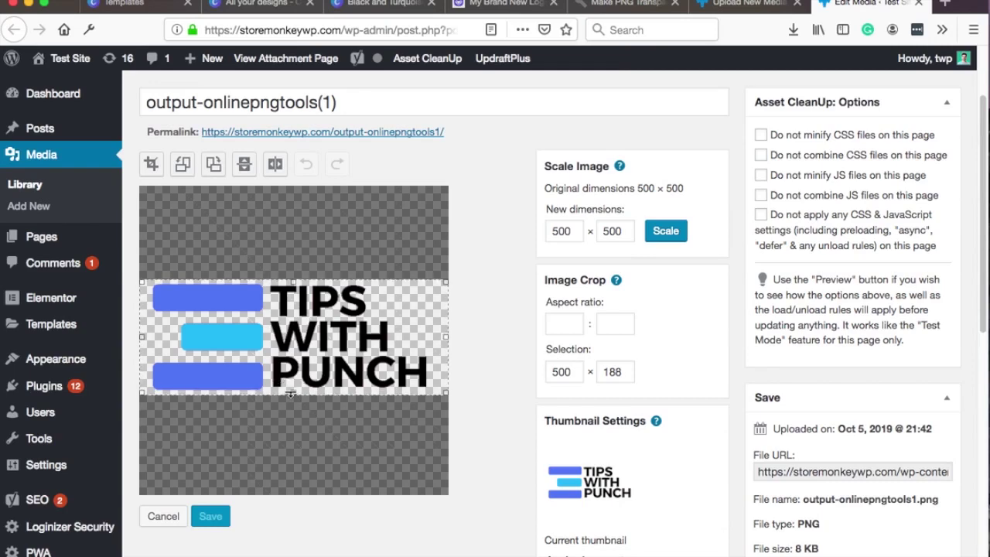
scroll(271, 263, up, 2)
click(153, 250)
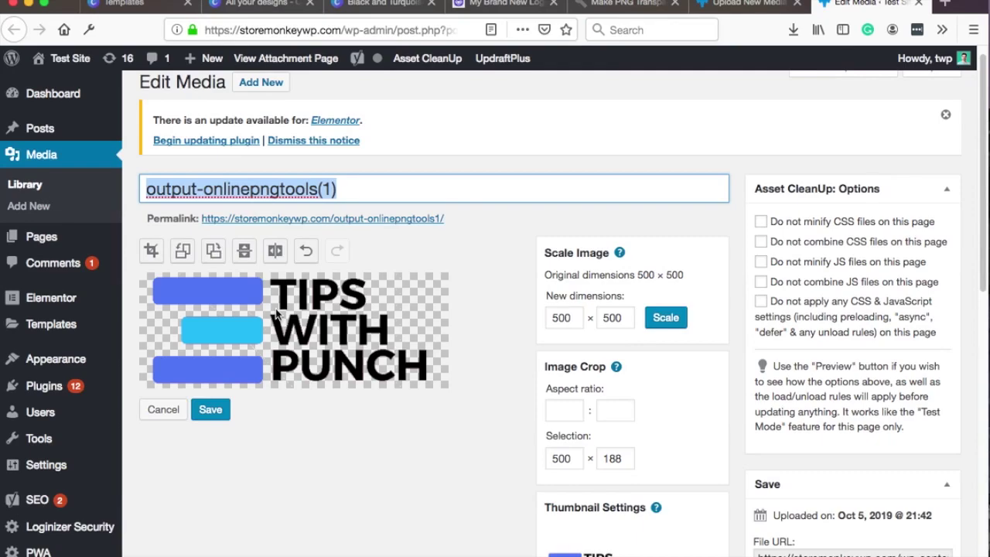
- Give the logo the alt text 'Tips With Punch Logo' and save the media
click(244, 182)
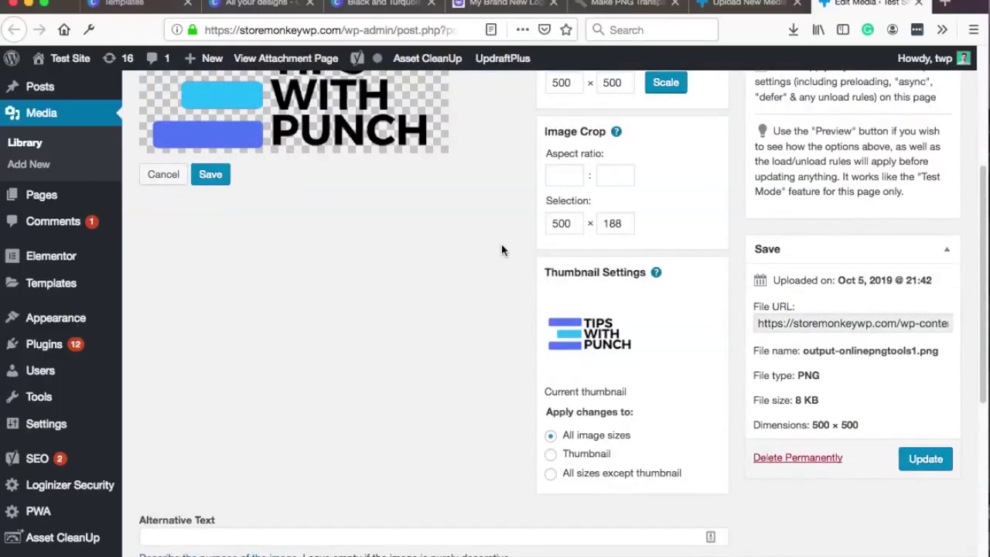
scroll(503, 248, down, 3)
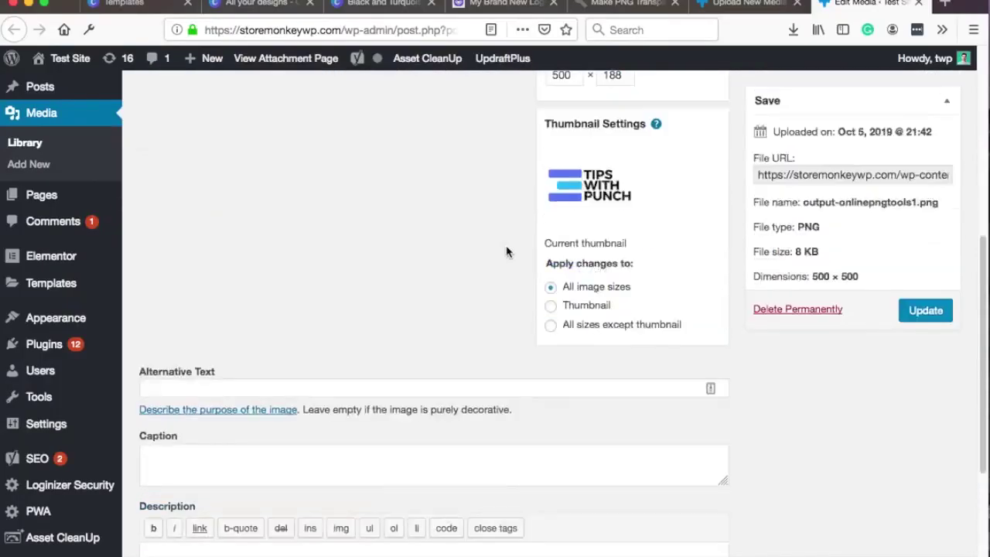
click(165, 389)
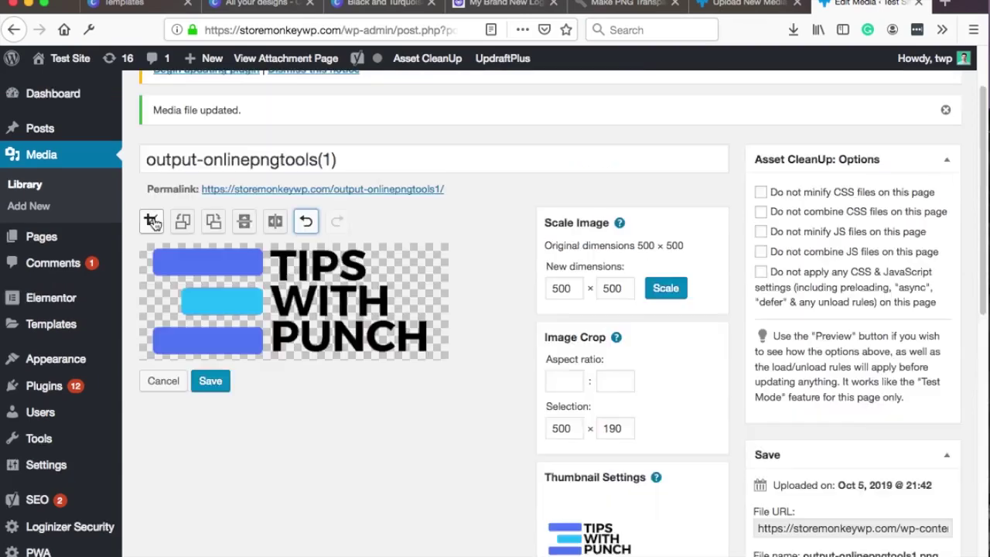
click(211, 380)
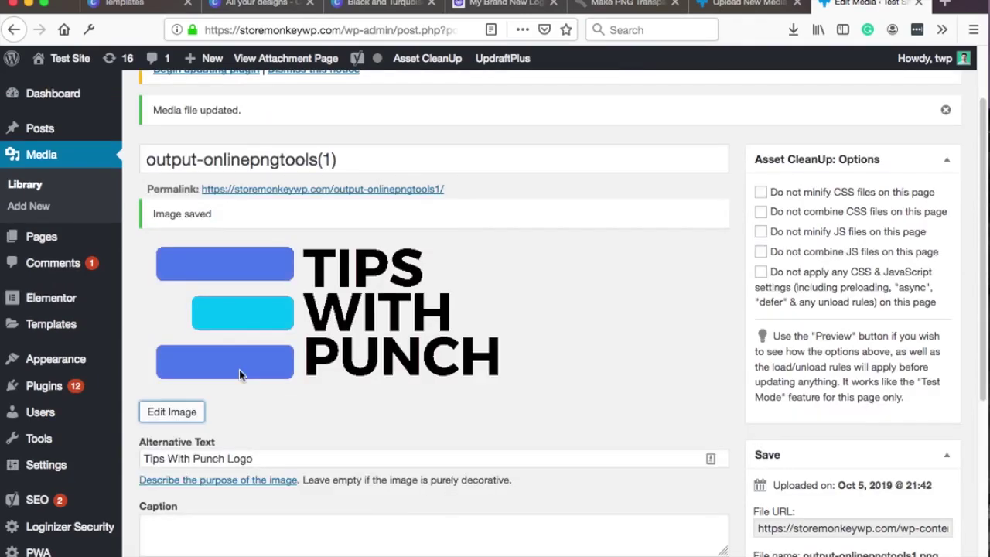
scroll(425, 194, up, 2)
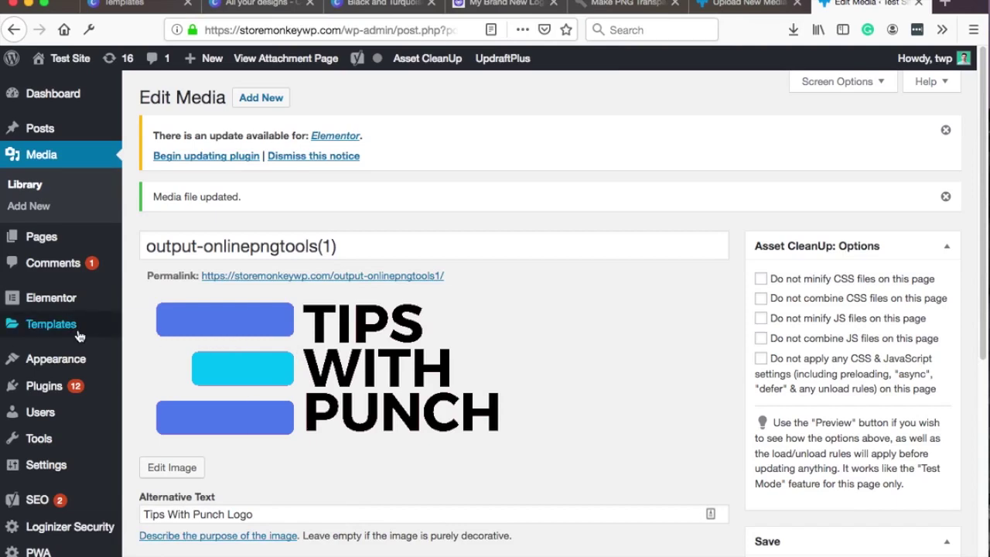
- Go to Customize > Site Identity and open Change logo's media library
mouse_move(54, 361)
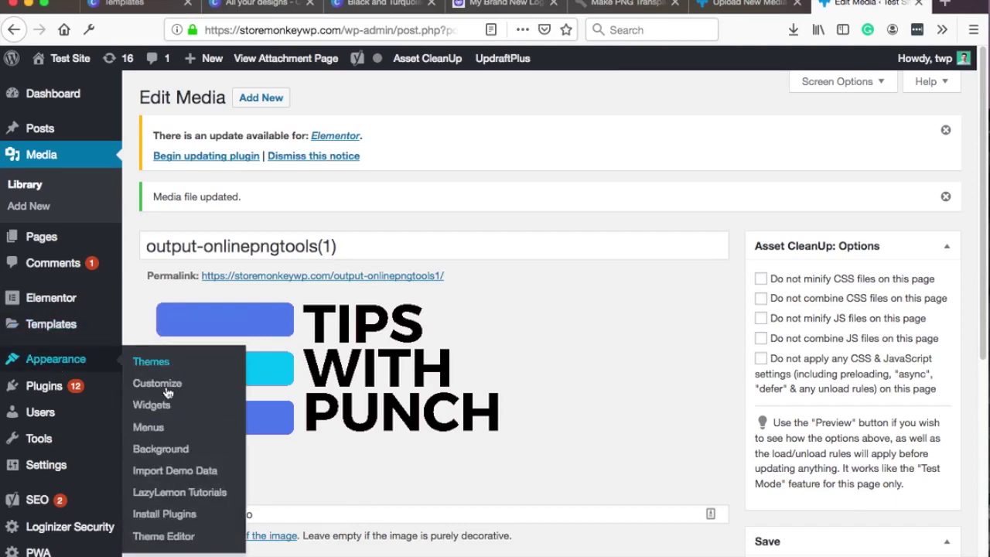
click(157, 384)
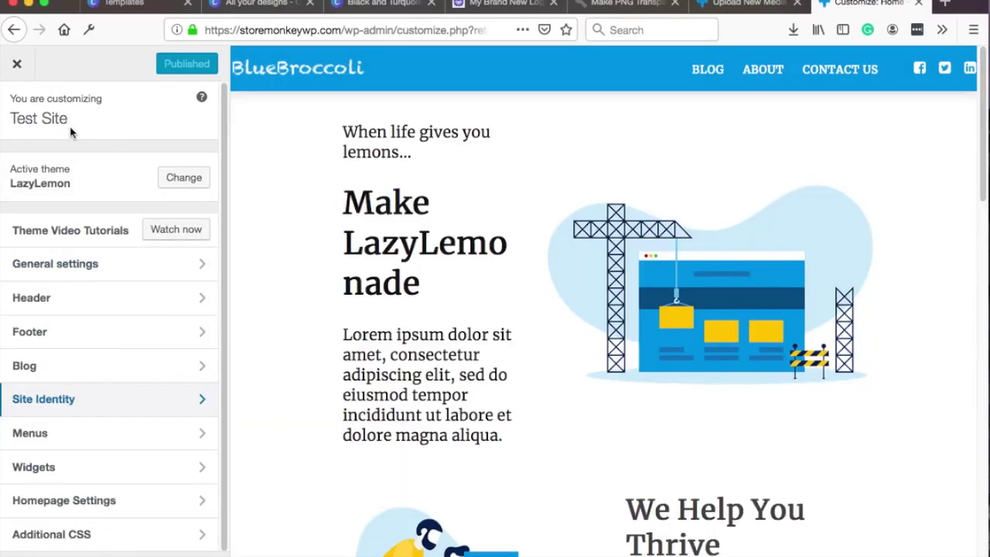
click(74, 411)
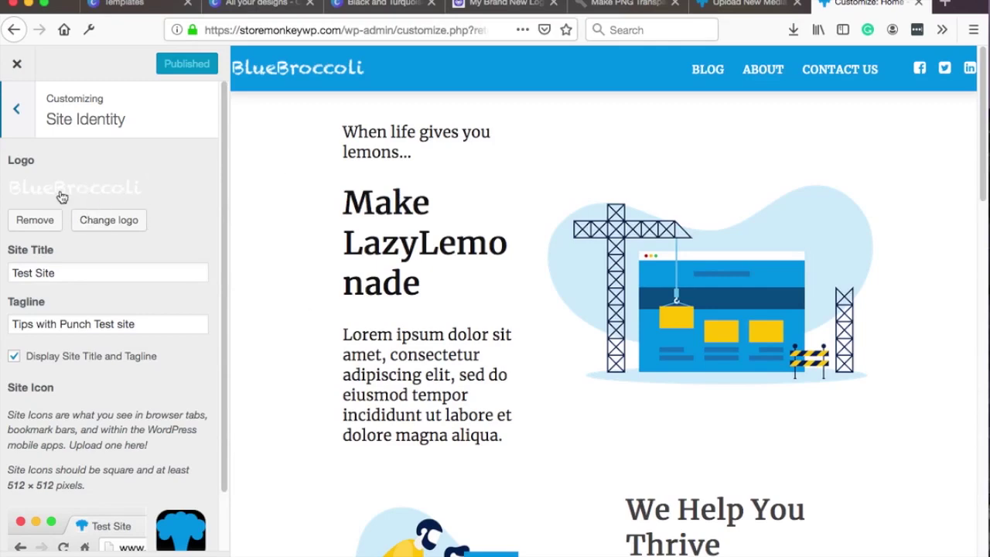
click(98, 223)
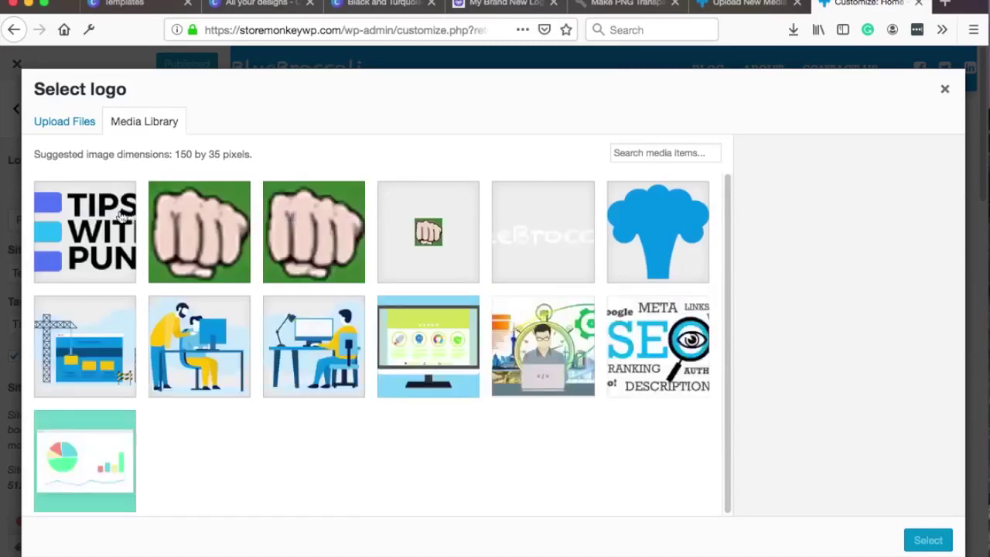
- Choose the TIPS WITH PUNCH image and crop it to its full top and bottom edges
click(96, 226)
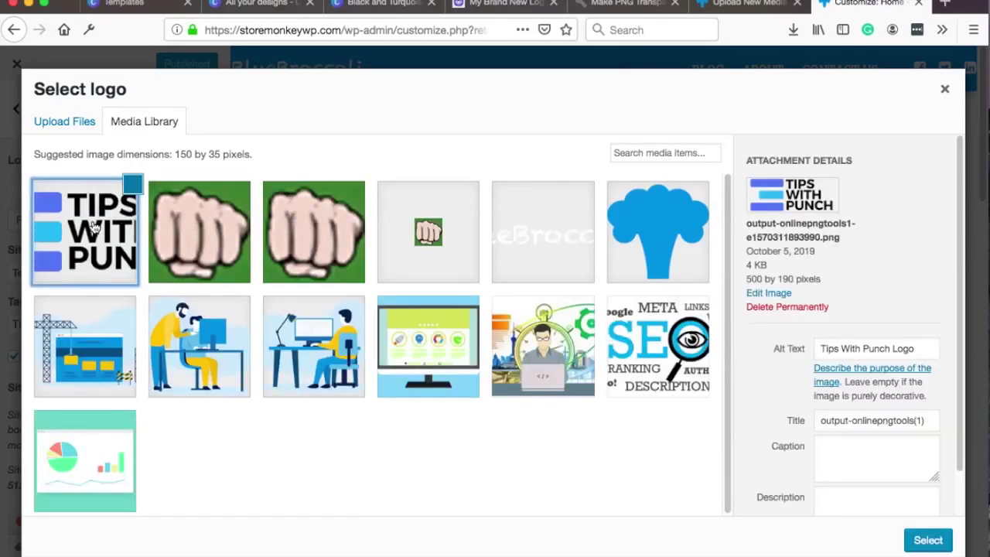
click(920, 540)
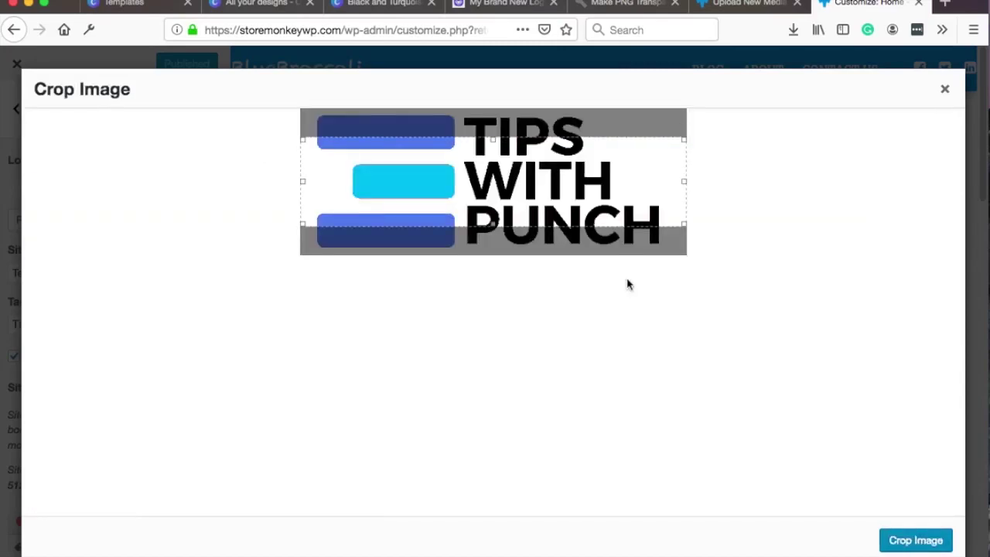
drag(492, 139, 484, 100)
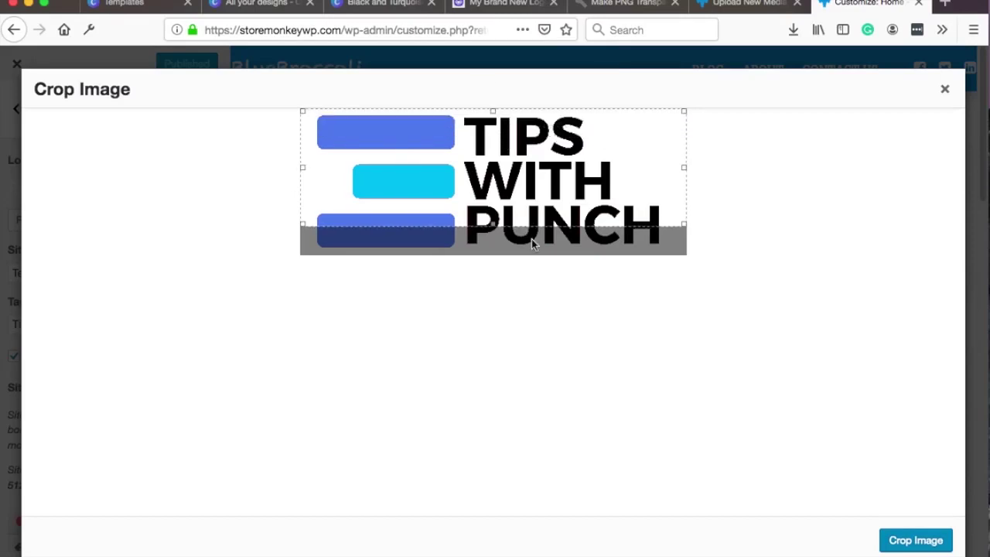
drag(492, 225, 492, 280)
click(913, 541)
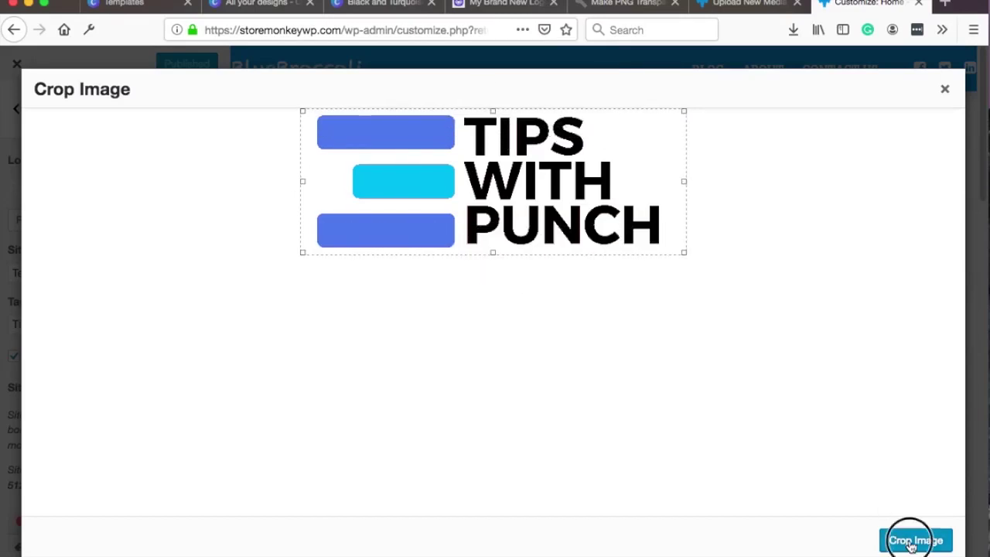